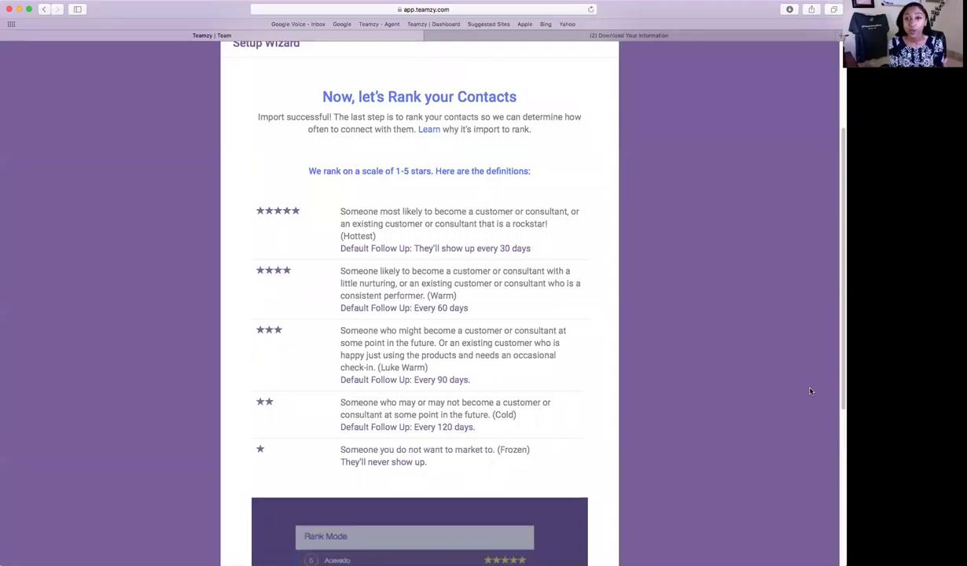
Finish the wizard with Rank and raise the first contact's rating to 4 stars.
{"action": "scroll", "coordinate": [810, 390], "scroll_direction": "down", "scroll_amount": 5}
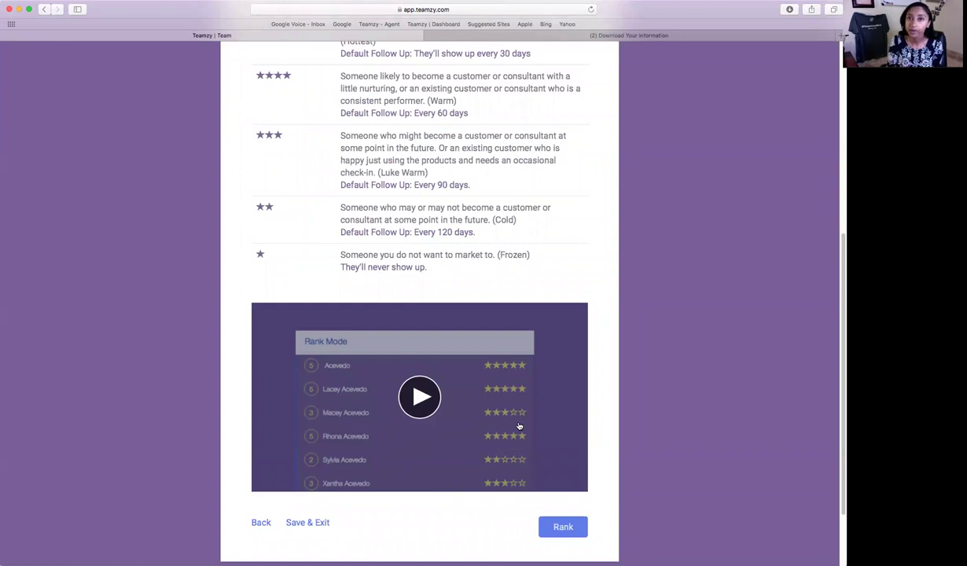
{"action": "left_click", "coordinate": [580, 525]}
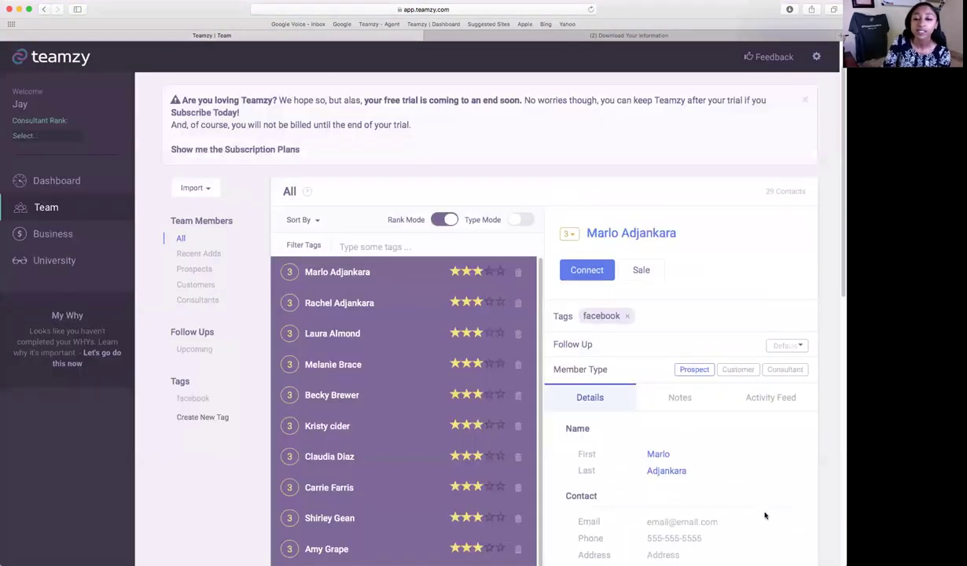
{"action": "scroll", "coordinate": [763, 510], "scroll_direction": "down", "scroll_amount": 1}
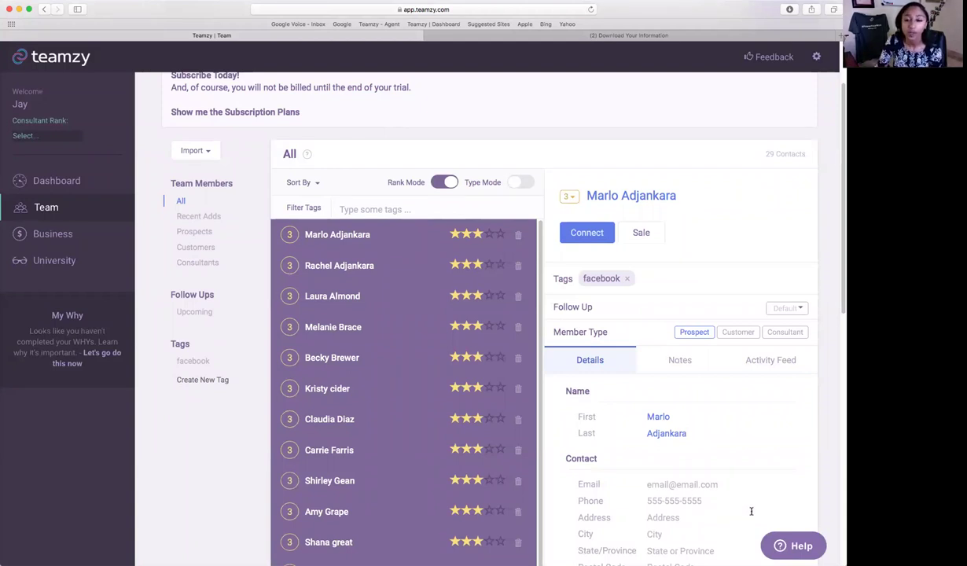
{"action": "scroll", "coordinate": [680, 416], "scroll_direction": "down", "scroll_amount": 1}
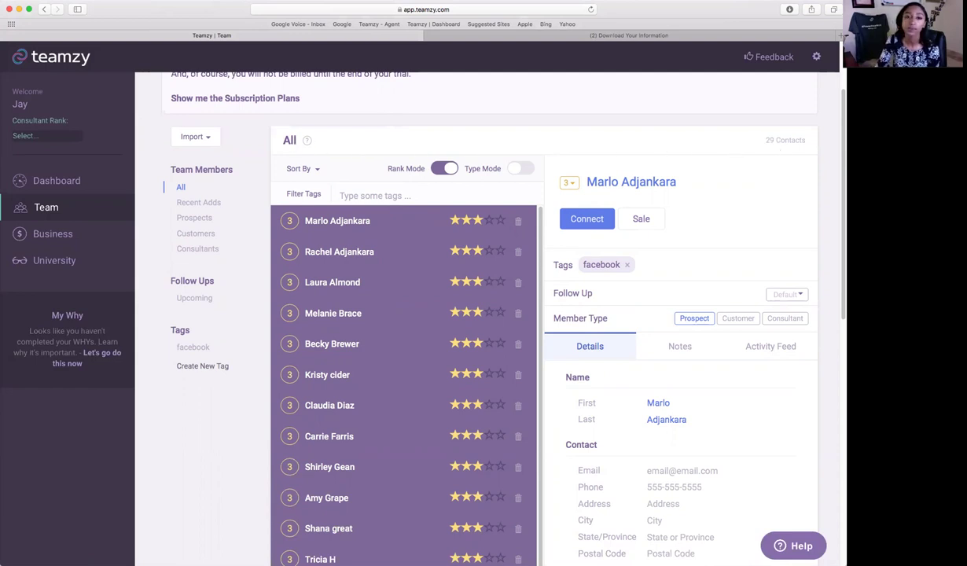
{"action": "scroll", "coordinate": [723, 157], "scroll_direction": "down", "scroll_amount": 1}
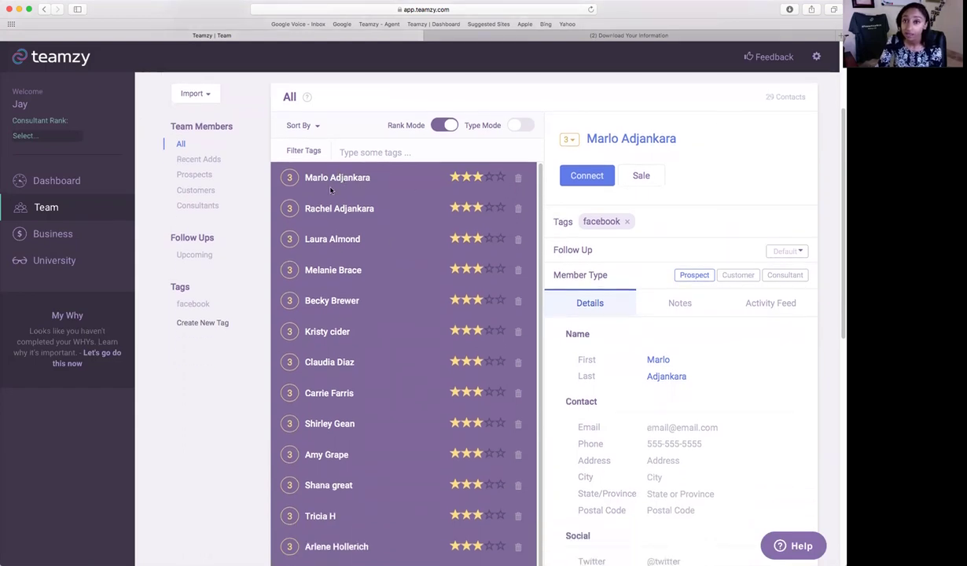
{"action": "left_click", "coordinate": [487, 178]}
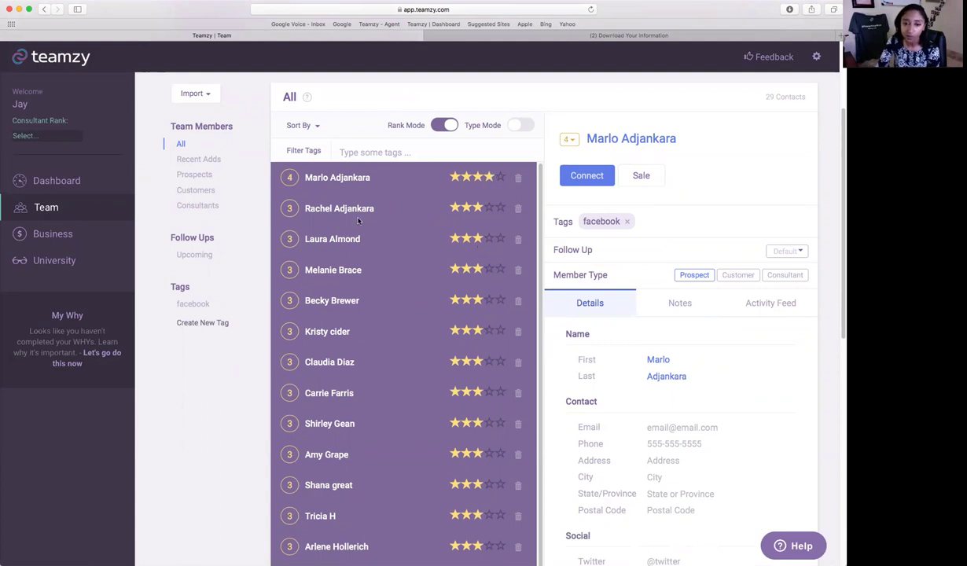
Rate the next two contacts 2 and 4 stars and view the ranking system help.
{"action": "left_click", "coordinate": [465, 207]}
{"action": "left_click", "coordinate": [480, 238]}
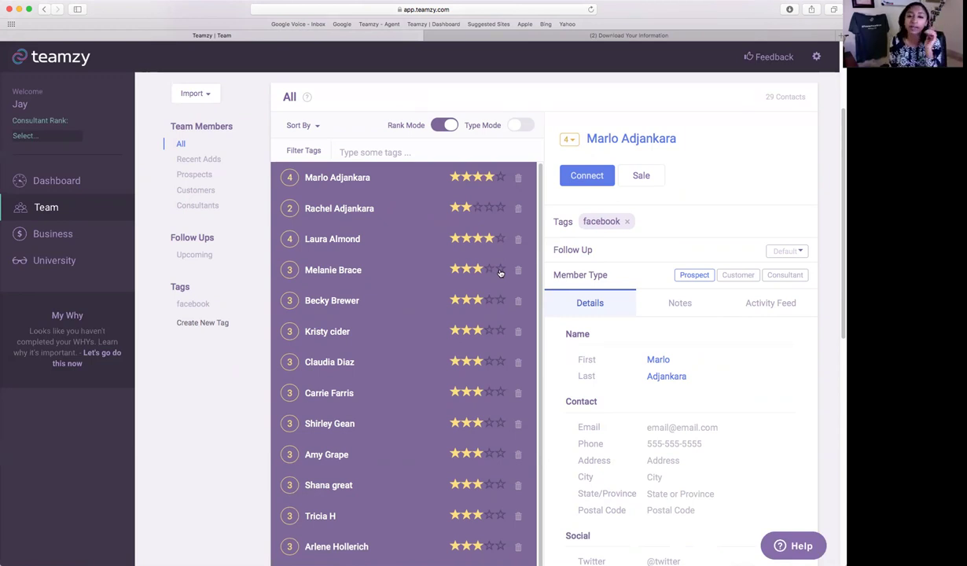
{"action": "left_click", "coordinate": [306, 99]}
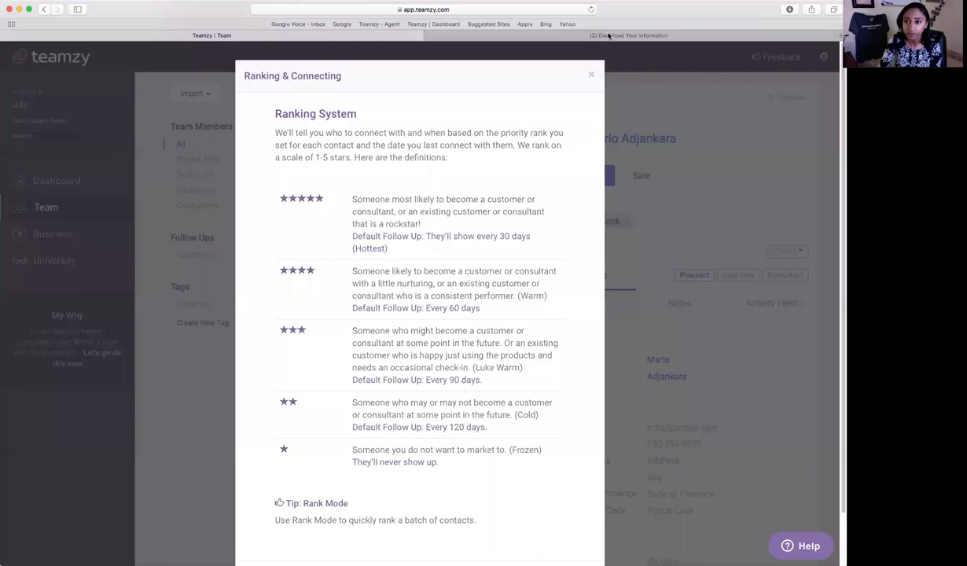
{"action": "left_click", "coordinate": [591, 75]}
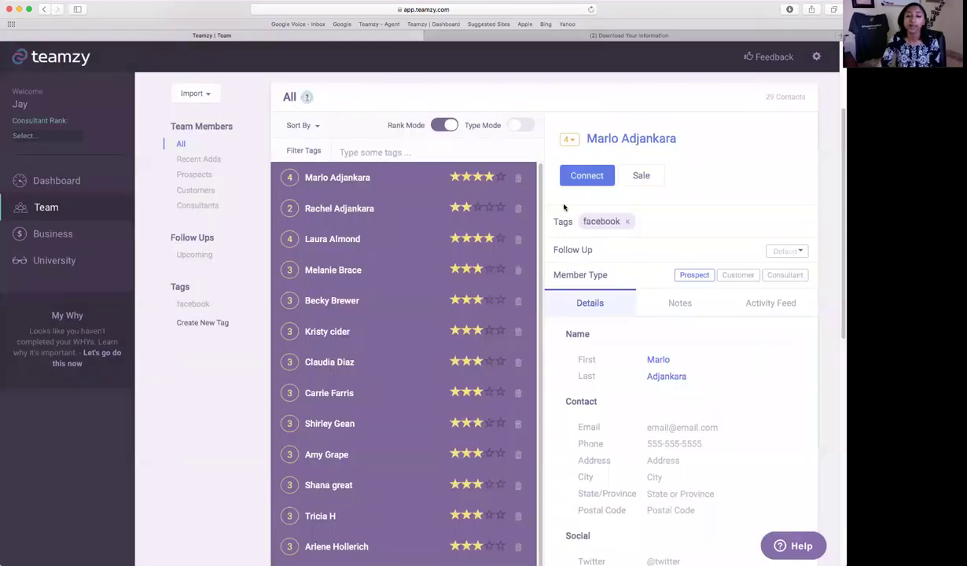
Rate two more contacts 4 and 2 stars, then prompt deletion of another contact.
{"action": "scroll", "coordinate": [491, 263], "scroll_direction": "down", "scroll_amount": 1}
{"action": "left_click", "coordinate": [490, 265]}
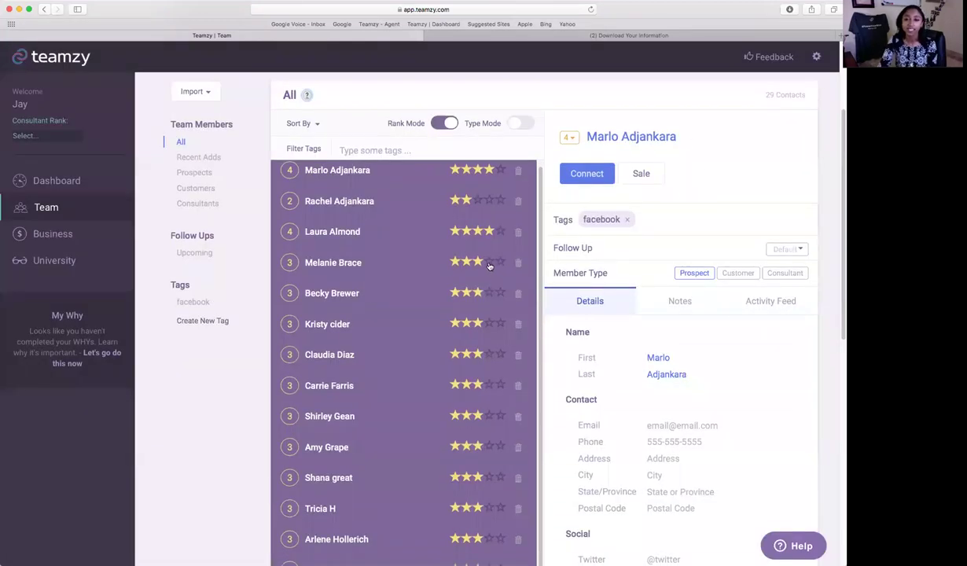
{"action": "left_click", "coordinate": [462, 294]}
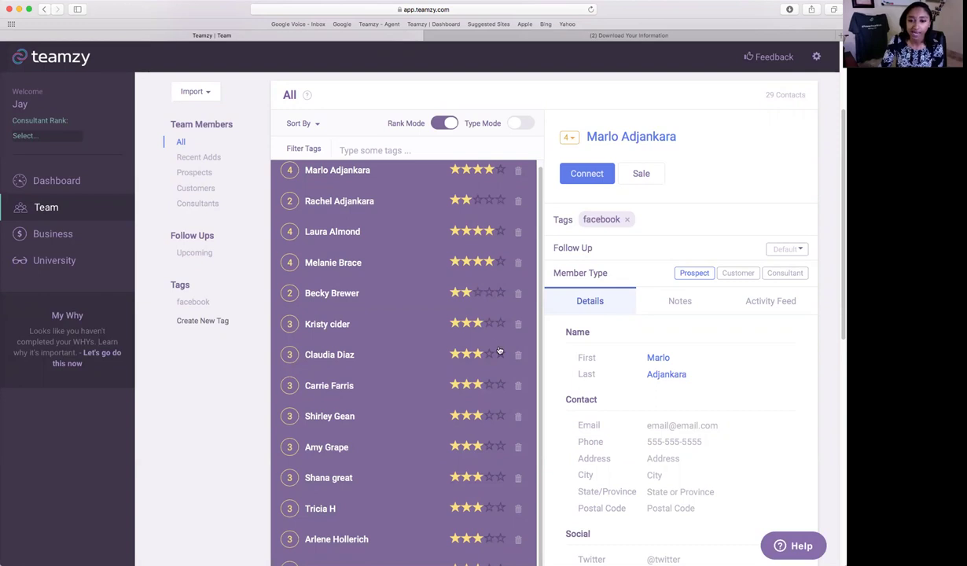
{"action": "scroll", "coordinate": [496, 349], "scroll_direction": "down", "scroll_amount": 1}
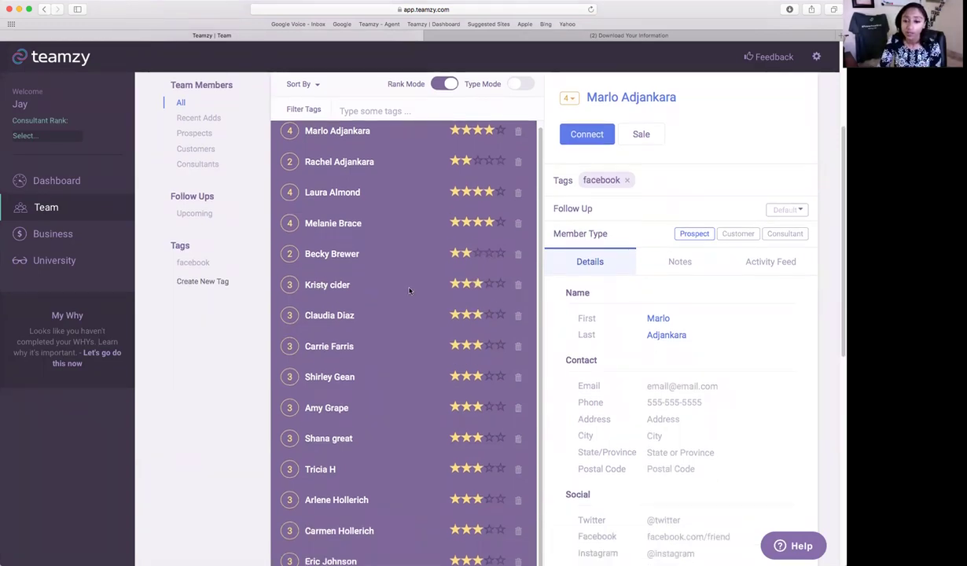
{"action": "left_click", "coordinate": [517, 285]}
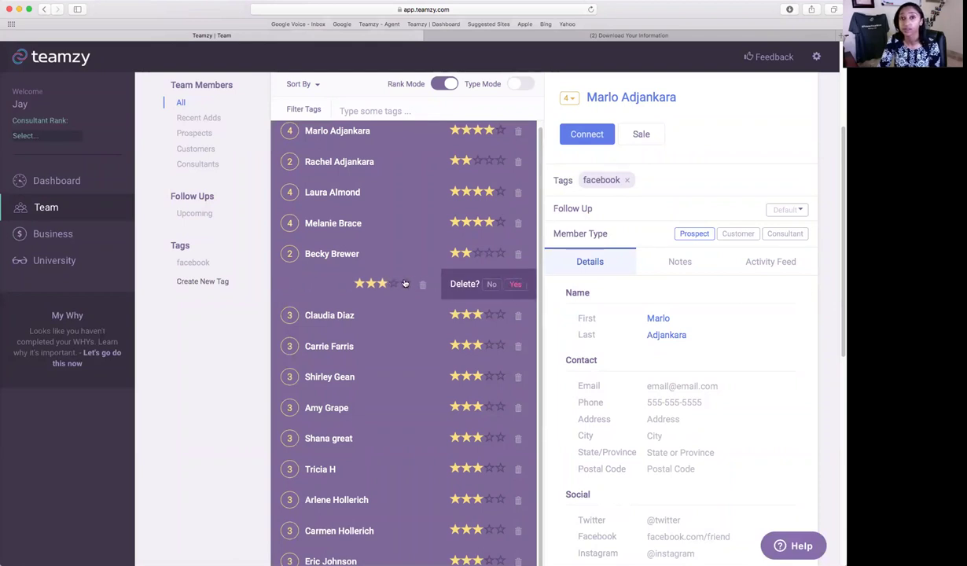
Confirm deleting the contact, leaving 28 contacts in the list.
{"action": "left_click", "coordinate": [476, 284]}
{"action": "left_click", "coordinate": [516, 285]}
{"action": "left_click", "coordinate": [527, 286]}
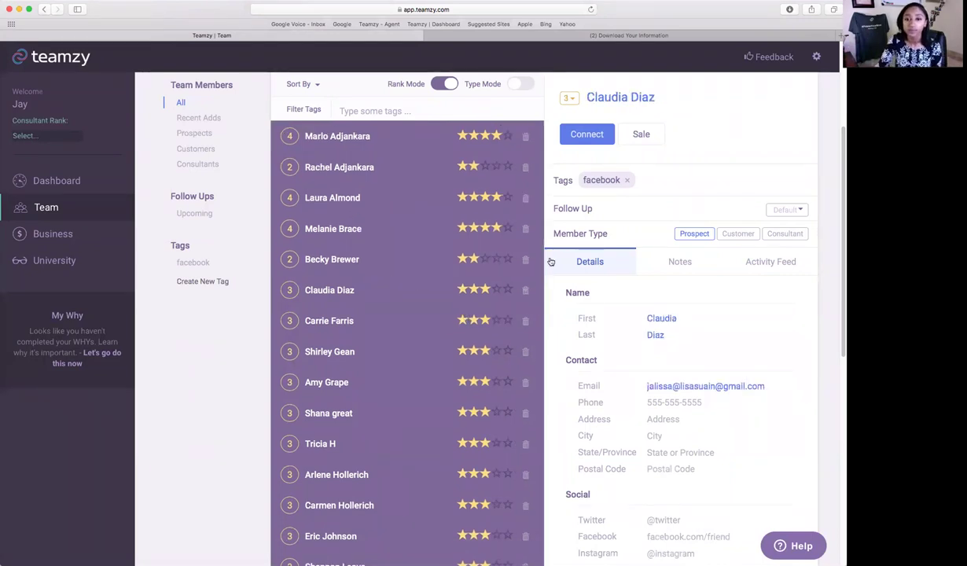
Give one contact 5 stars and another 4 stars.
{"action": "scroll", "coordinate": [491, 354], "scroll_direction": "down", "scroll_amount": 2}
{"action": "left_click", "coordinate": [508, 488]}
{"action": "left_click", "coordinate": [492, 457]}
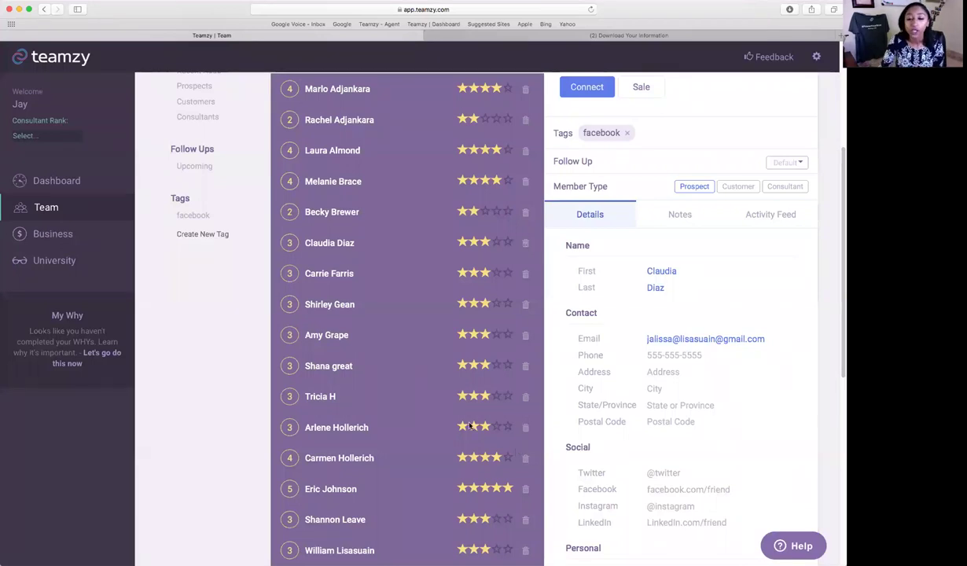
{"action": "scroll", "coordinate": [578, 415], "scroll_direction": "up", "scroll_amount": 2}
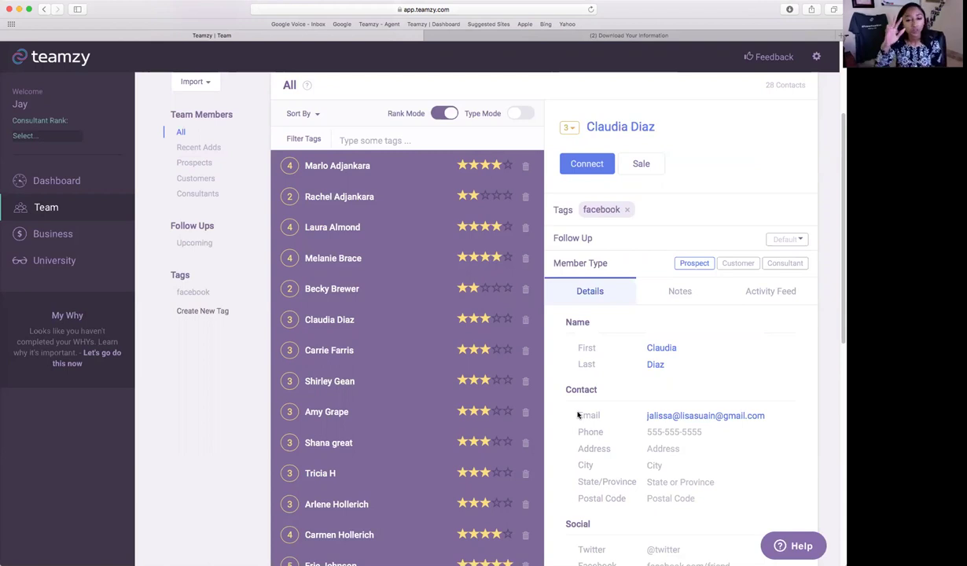
{"action": "scroll", "coordinate": [424, 389], "scroll_direction": "down", "scroll_amount": 2}
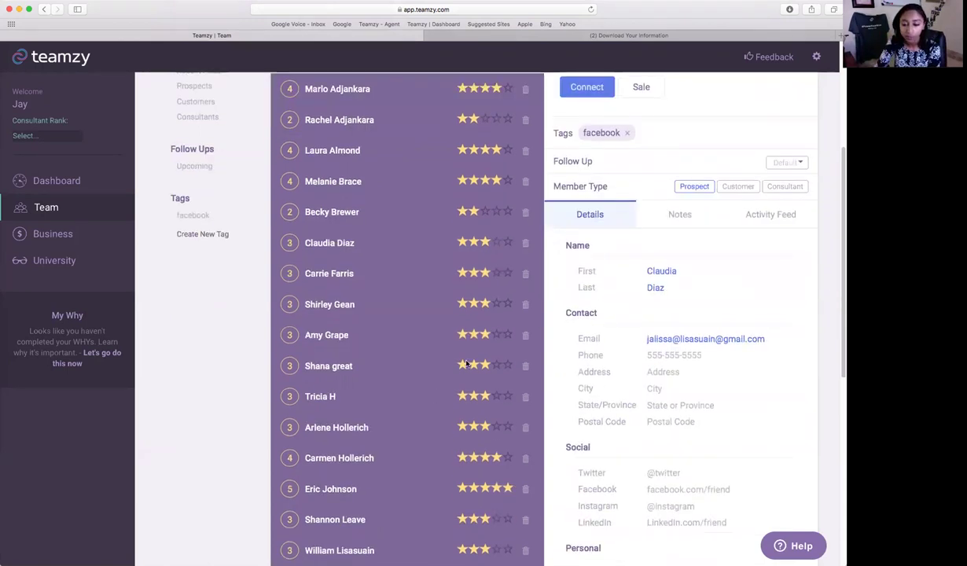
{"action": "scroll", "coordinate": [468, 291], "scroll_direction": "down", "scroll_amount": 4}
{"action": "scroll", "coordinate": [468, 291], "scroll_direction": "up", "scroll_amount": 3}
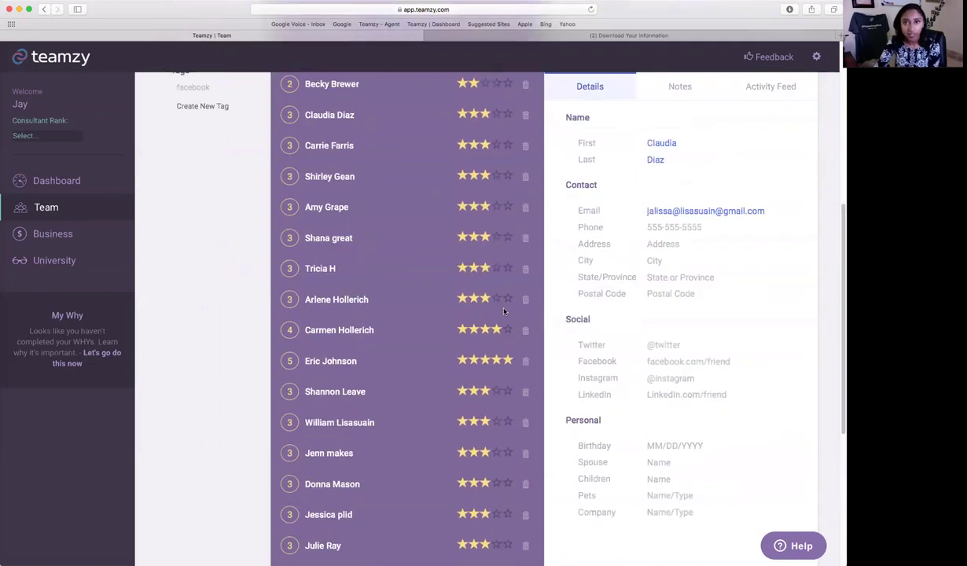
{"action": "scroll", "coordinate": [493, 316], "scroll_direction": "up", "scroll_amount": 5}
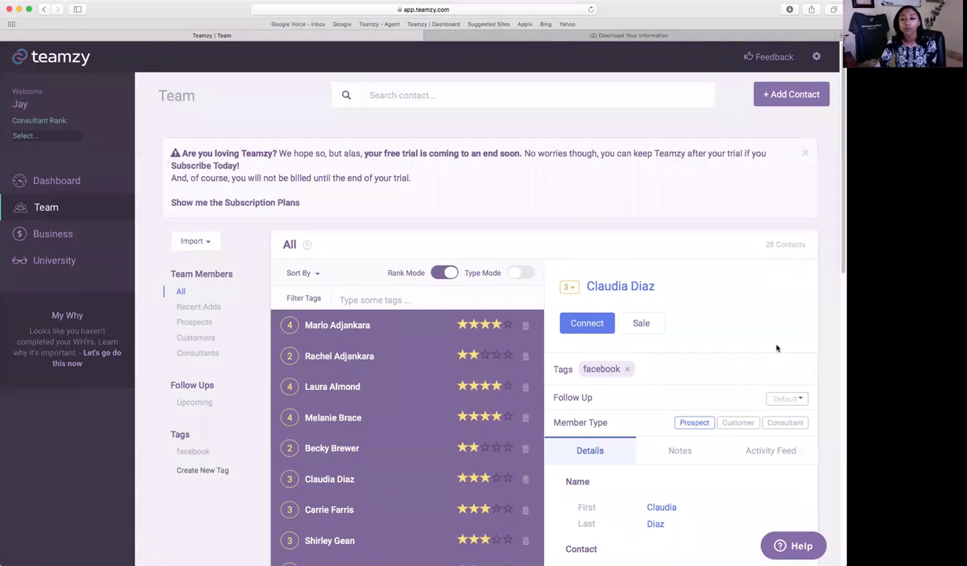
Open the first contact's profile details.
{"action": "left_click", "coordinate": [354, 336]}
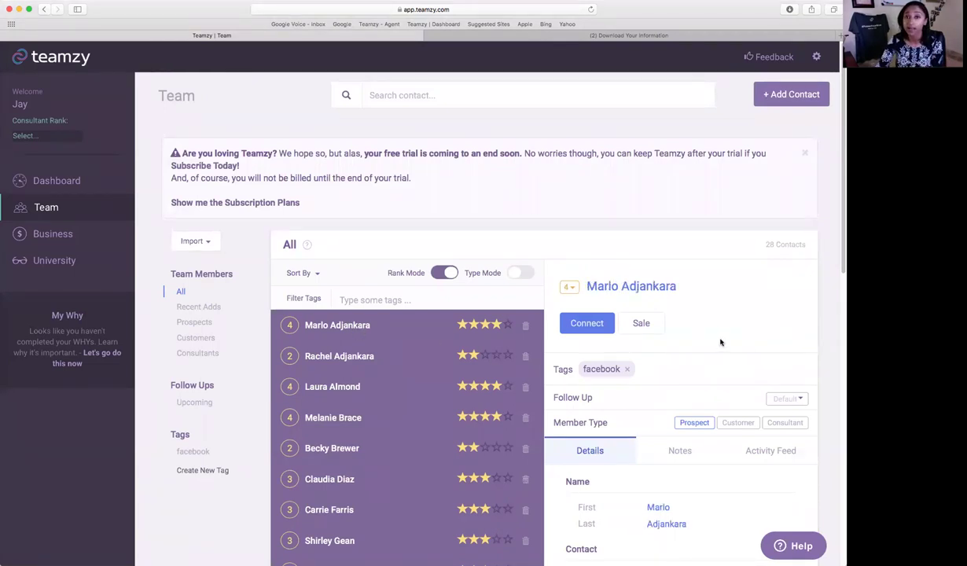
{"action": "scroll", "coordinate": [722, 342], "scroll_direction": "down", "scroll_amount": 3}
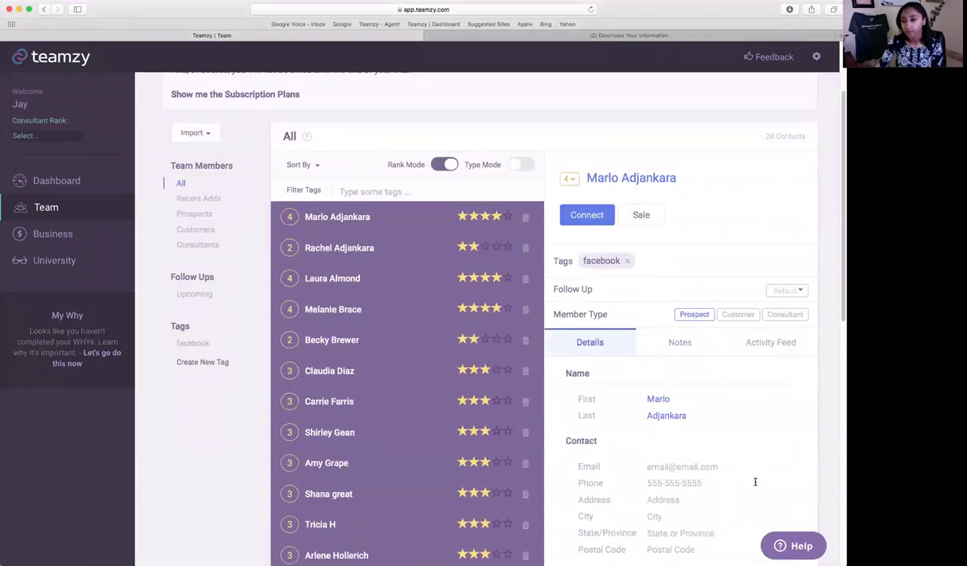
{"action": "scroll", "coordinate": [760, 252], "scroll_direction": "down", "scroll_amount": 3}
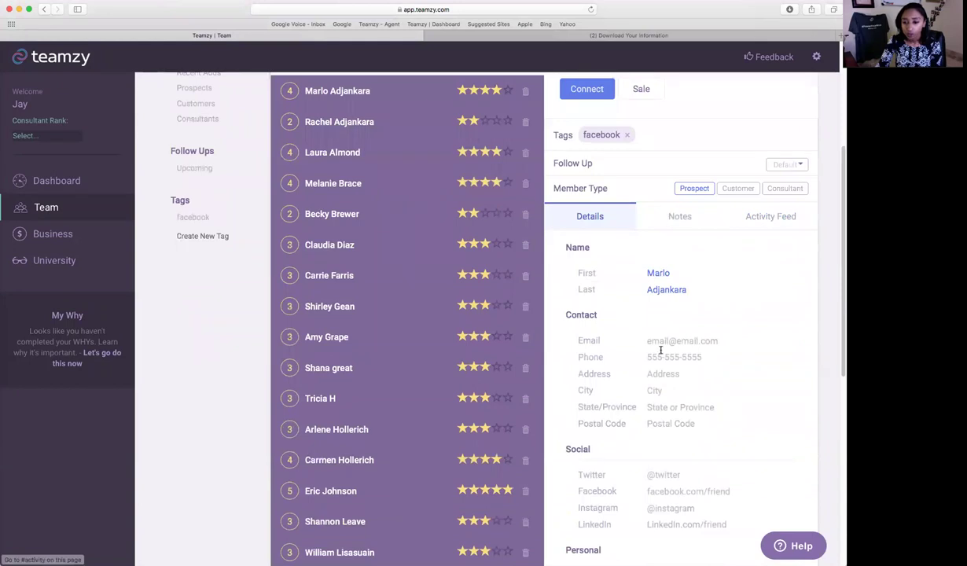
Fill in the first contact's e-mail address and save it.
{"action": "left_click", "coordinate": [797, 342]}
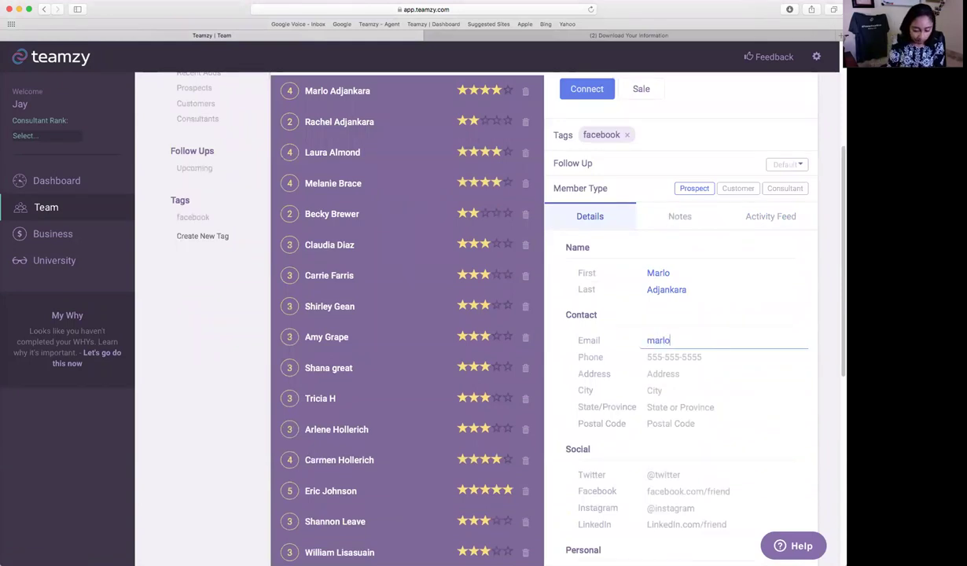
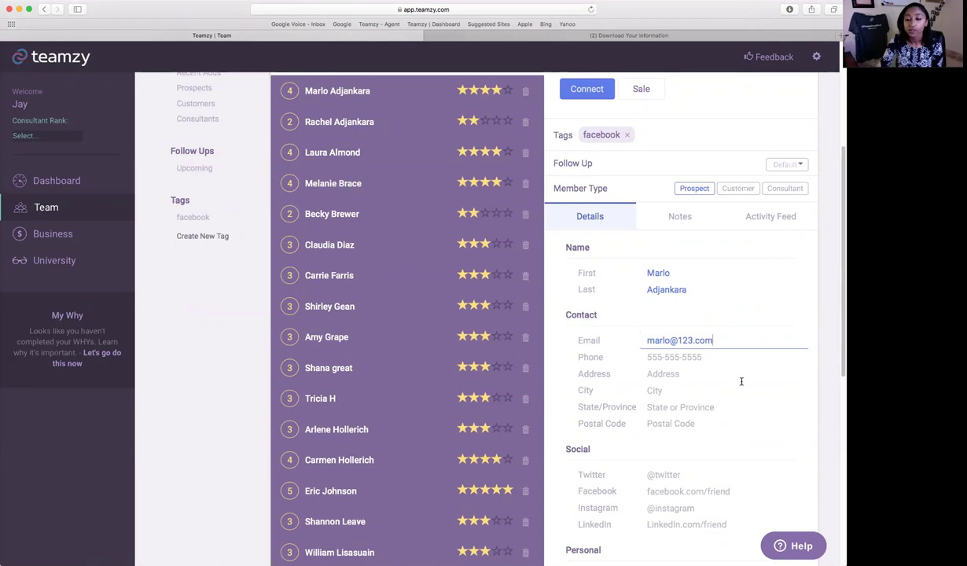
{"action": "left_click", "coordinate": [771, 380]}
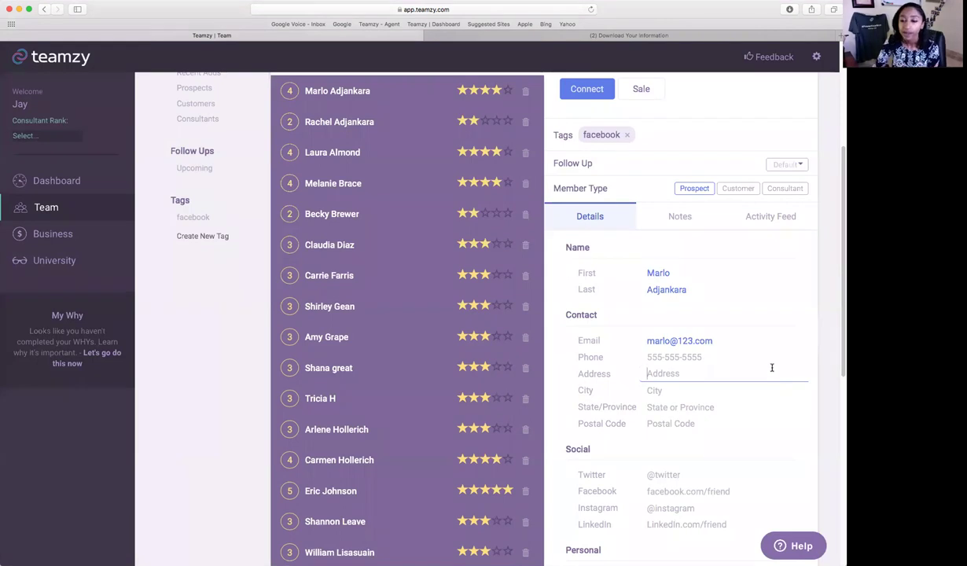
{"action": "scroll", "coordinate": [652, 410], "scroll_direction": "down", "scroll_amount": 1}
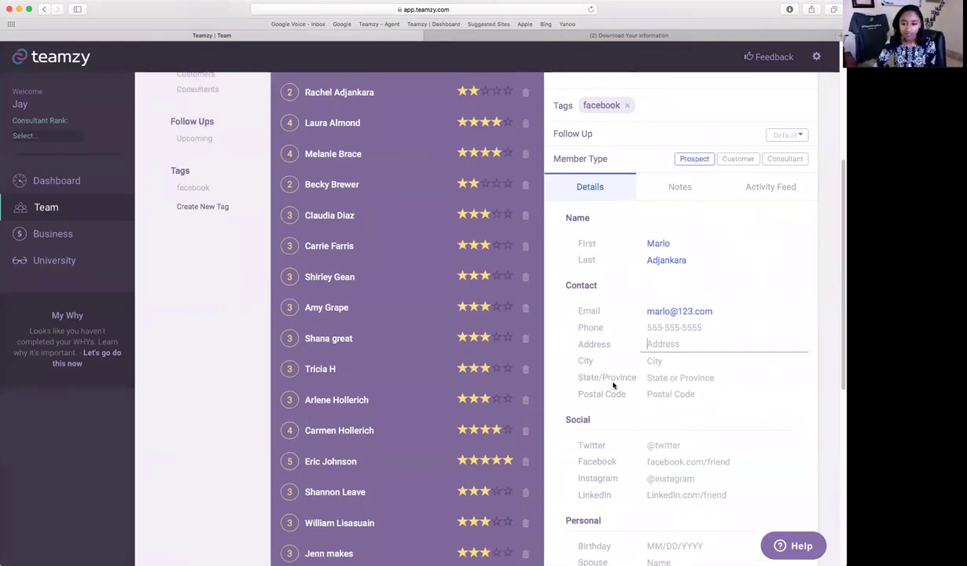
{"action": "scroll", "coordinate": [752, 423], "scroll_direction": "down", "scroll_amount": 3}
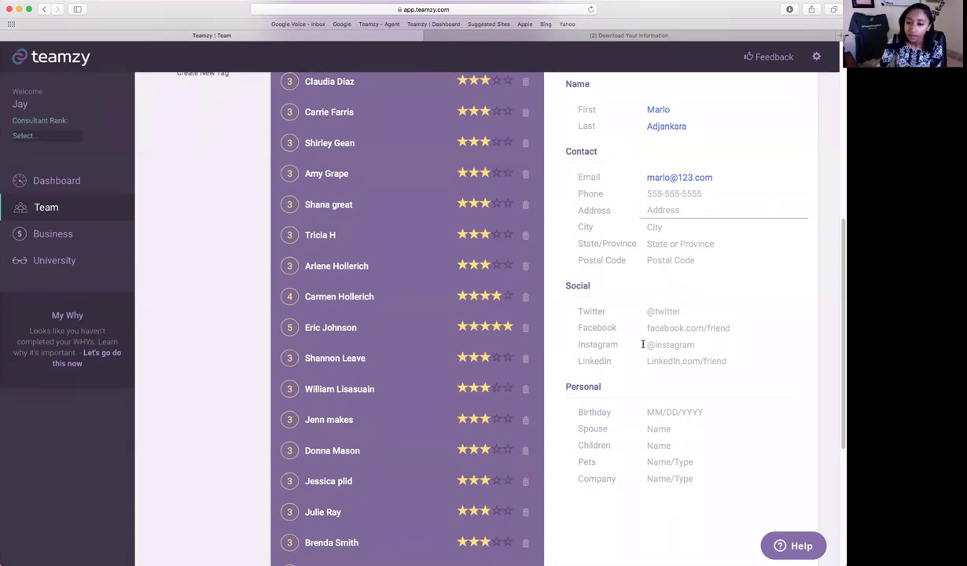
{"action": "scroll", "coordinate": [582, 316], "scroll_direction": "down", "scroll_amount": 2}
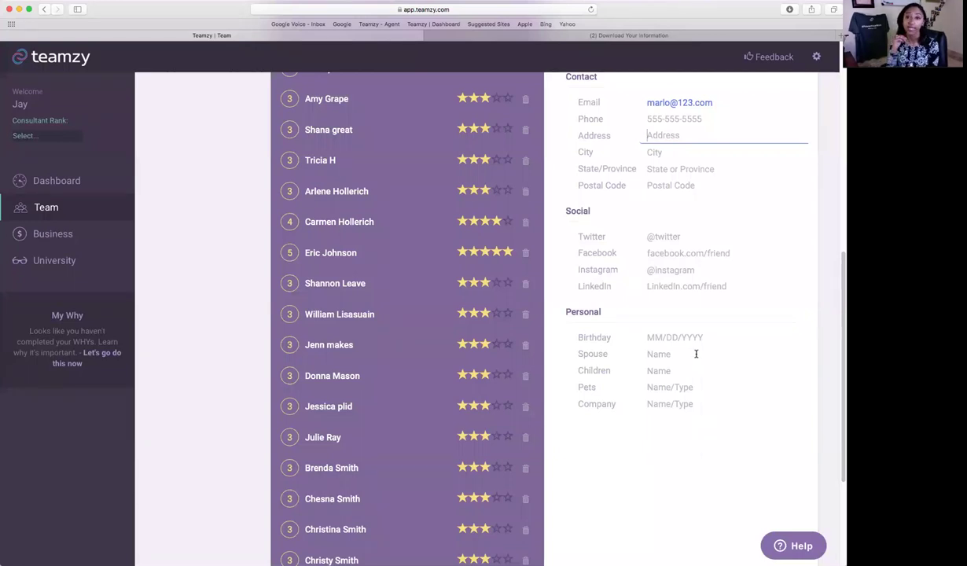
{"action": "scroll", "coordinate": [698, 358], "scroll_direction": "up", "scroll_amount": 7}
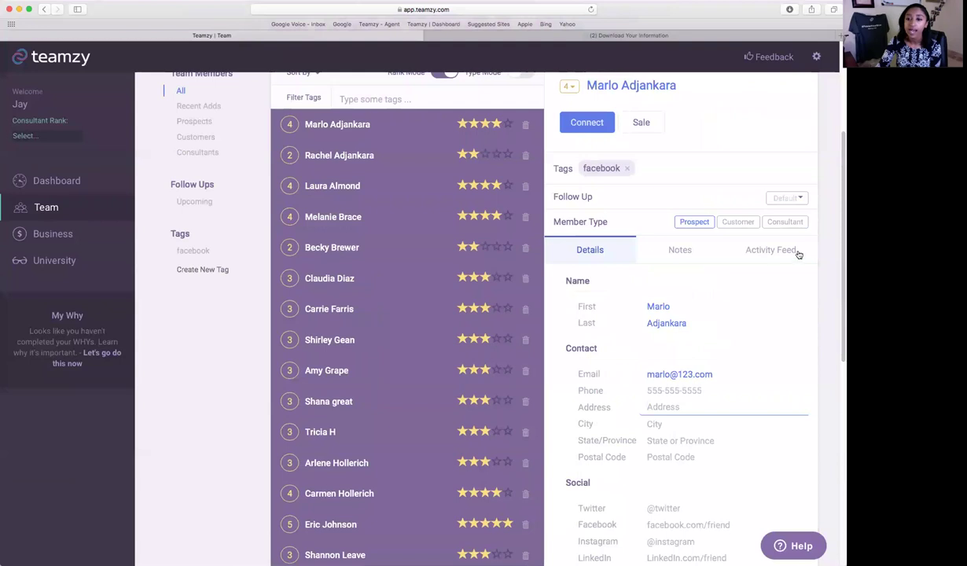
Add the note 'bought new home.' to the first contact, check its activity feed, then return to Details.
{"action": "left_click", "coordinate": [683, 252]}
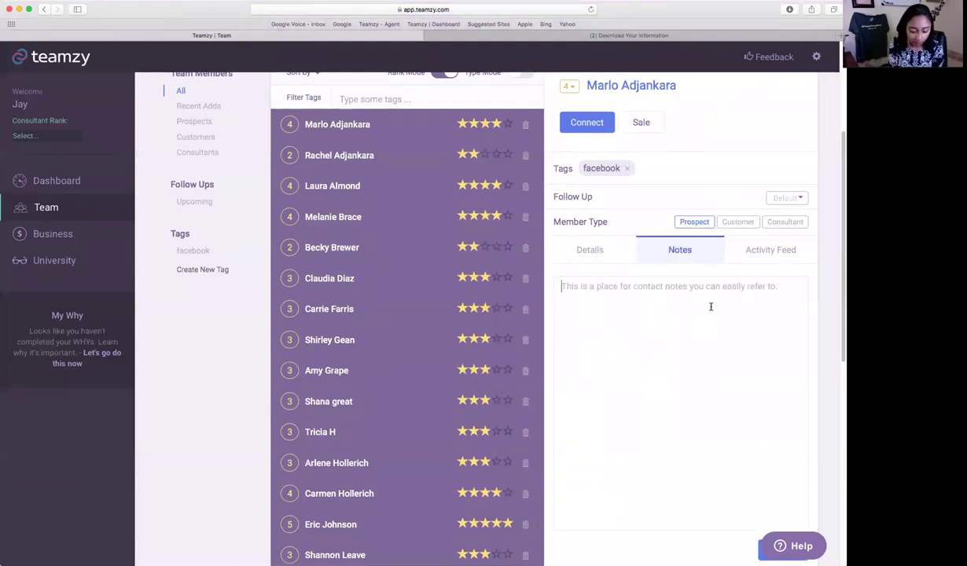
{"action": "type", "text": "bought "}
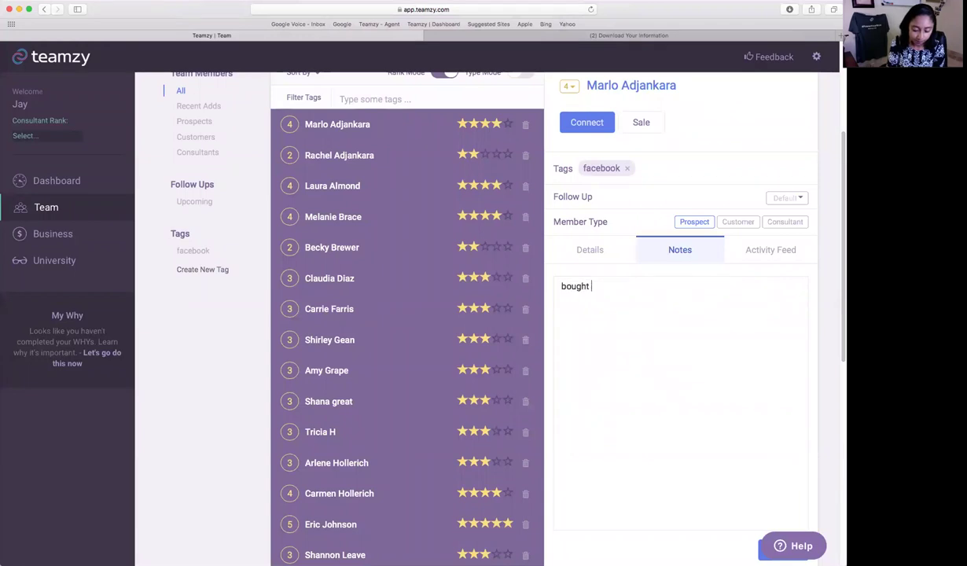
{"action": "type", "text": "new home."}
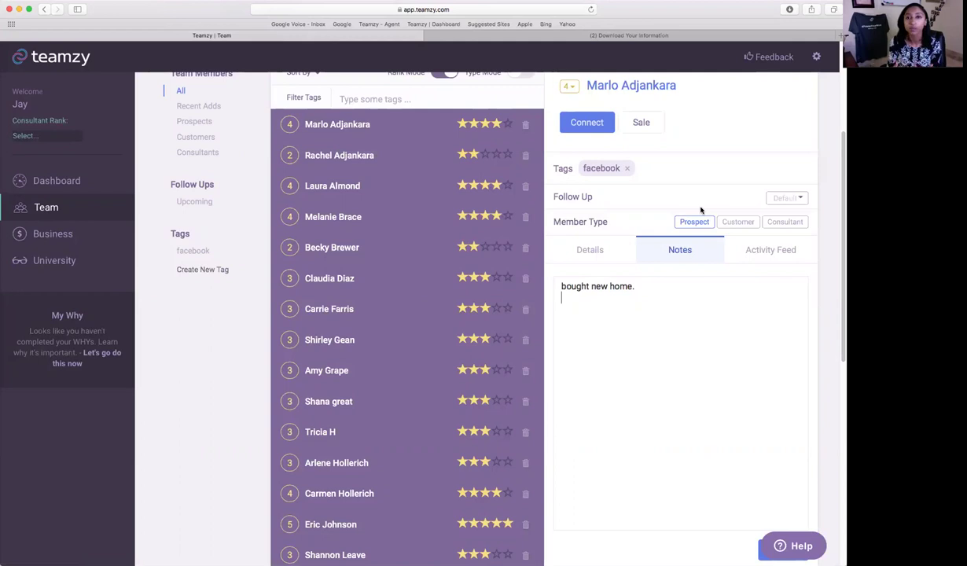
{"action": "left_click", "coordinate": [750, 253]}
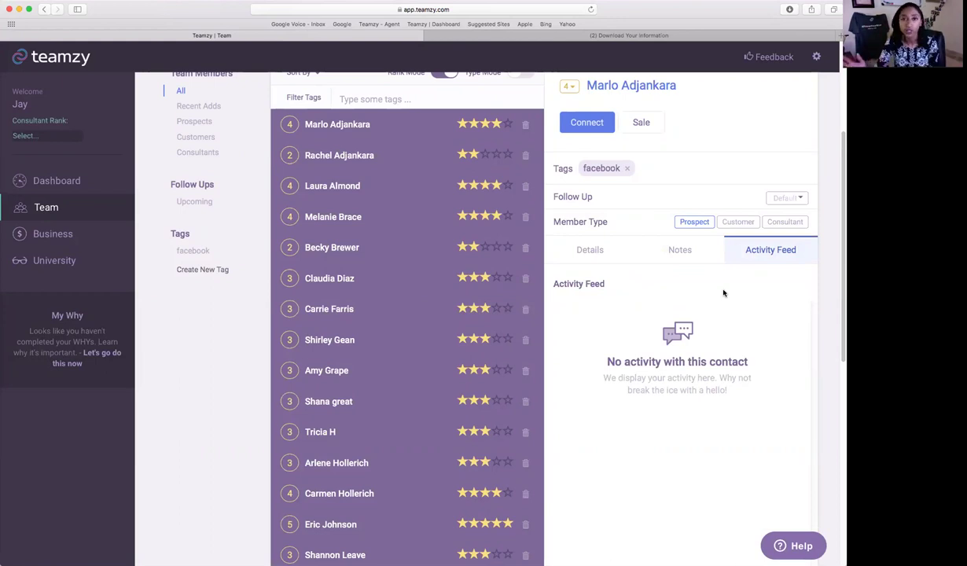
{"action": "left_click", "coordinate": [586, 250]}
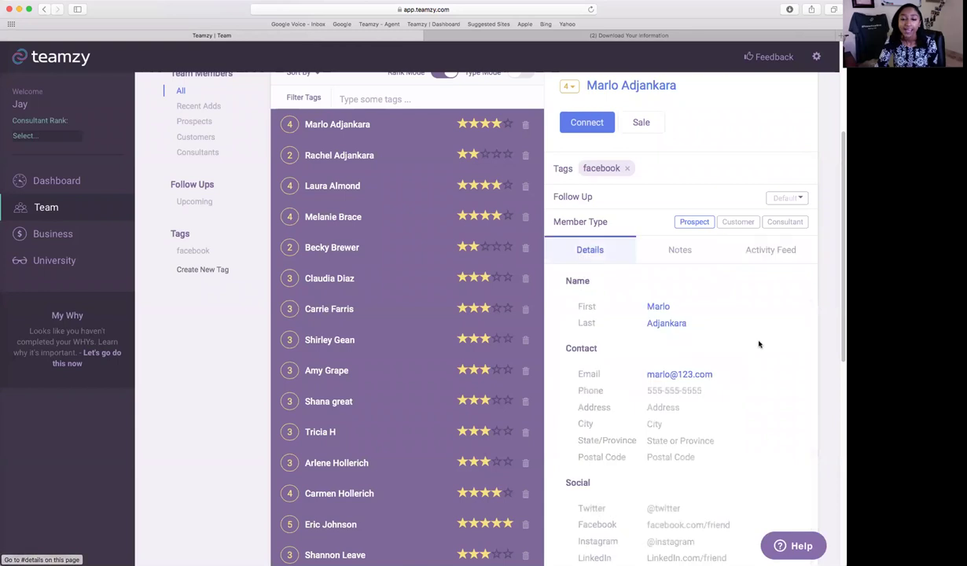
{"action": "scroll", "coordinate": [743, 346], "scroll_direction": "up", "scroll_amount": 2}
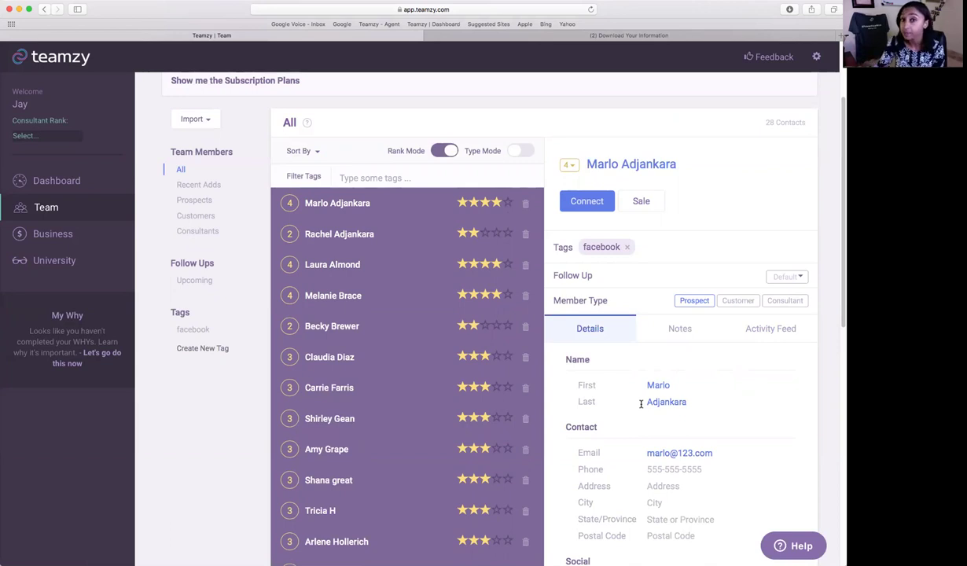
Switch to Type Mode and mark the second and third contacts as Customers.
{"action": "left_click", "coordinate": [517, 151]}
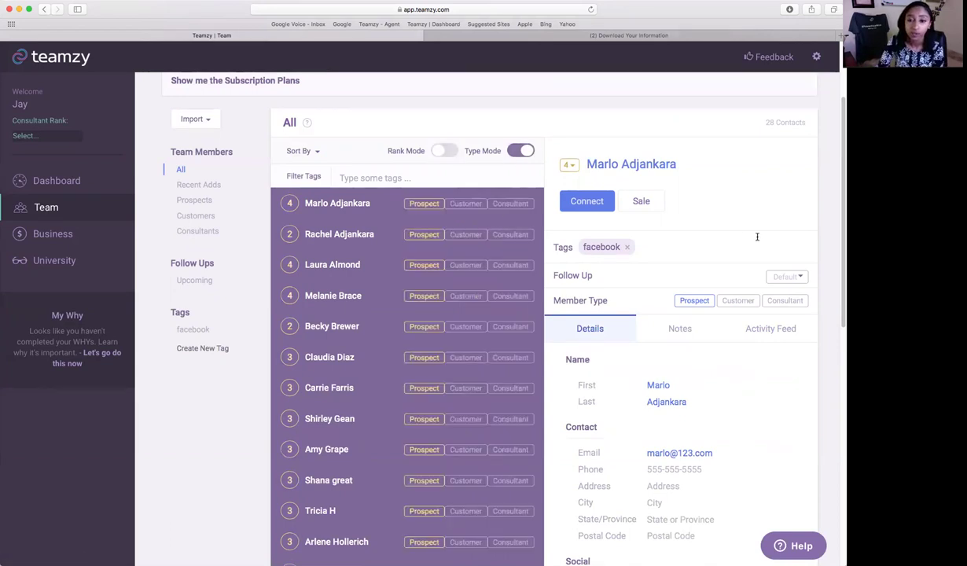
{"action": "left_click", "coordinate": [465, 234]}
{"action": "left_click", "coordinate": [466, 265]}
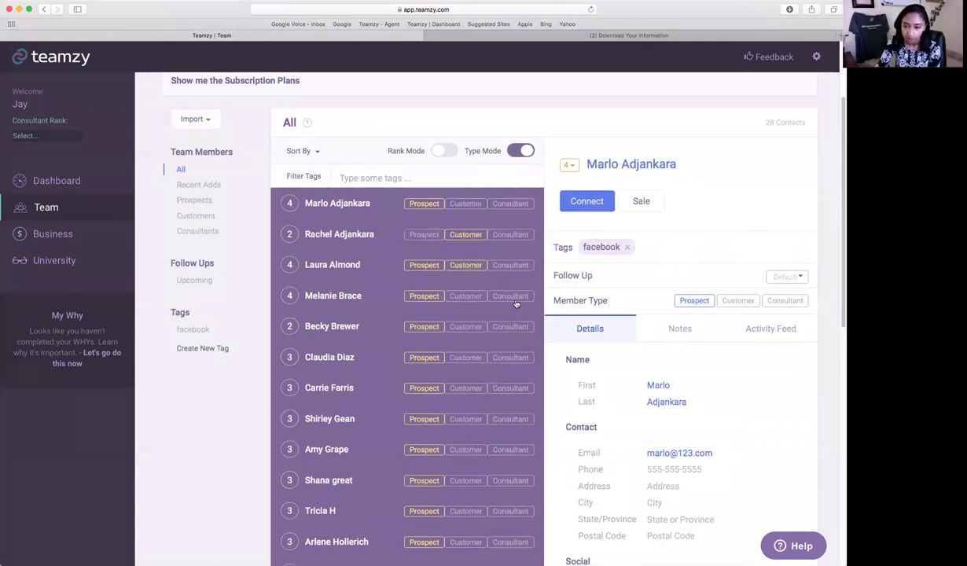
Mark four more members as Consultants, then go to the Dashboard.
{"action": "left_click", "coordinate": [510, 326]}
{"action": "left_click", "coordinate": [510, 357]}
{"action": "left_click", "coordinate": [511, 418]}
{"action": "left_click", "coordinate": [510, 449]}
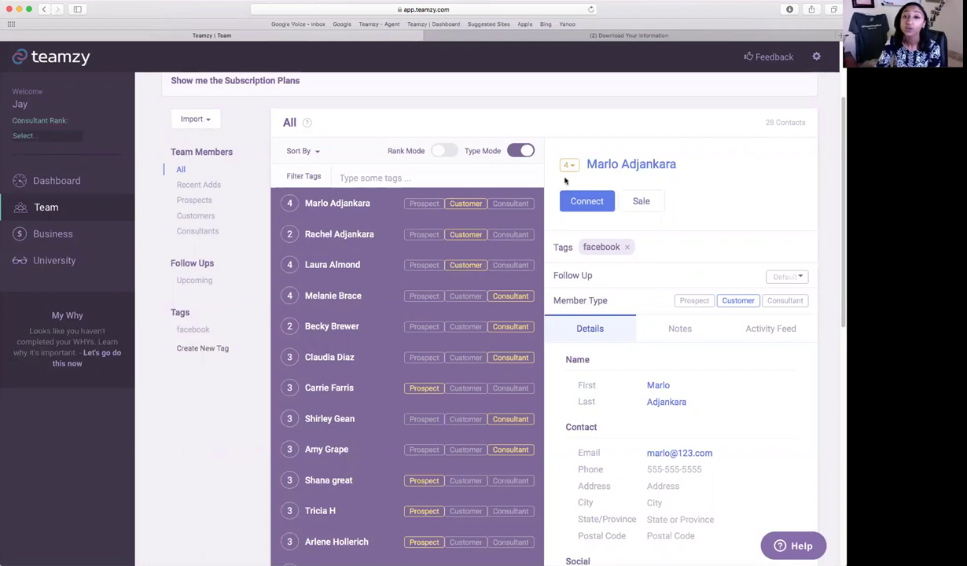
{"action": "scroll", "coordinate": [678, 349], "scroll_direction": "down", "scroll_amount": 1}
{"action": "scroll", "coordinate": [678, 348], "scroll_direction": "up", "scroll_amount": 5}
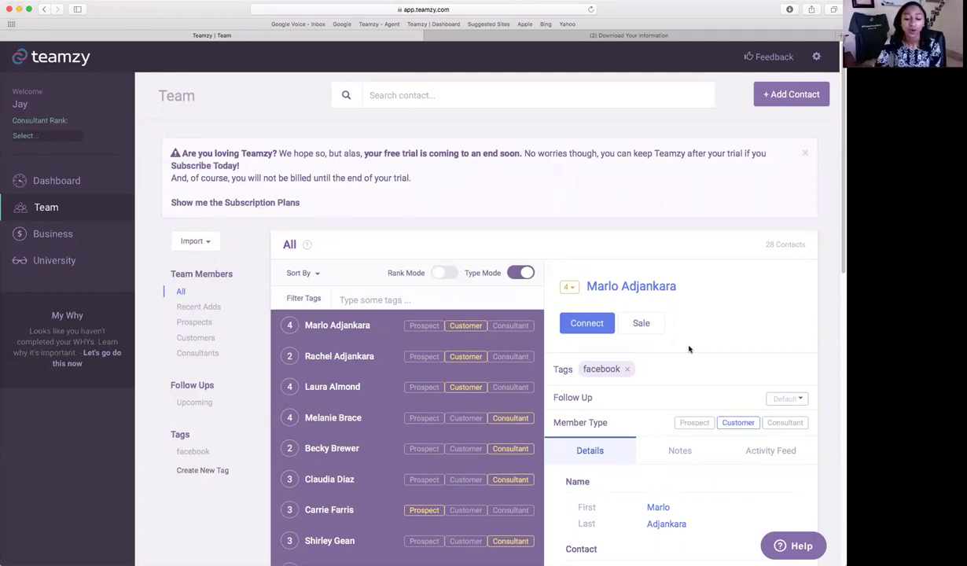
{"action": "left_click", "coordinate": [56, 180]}
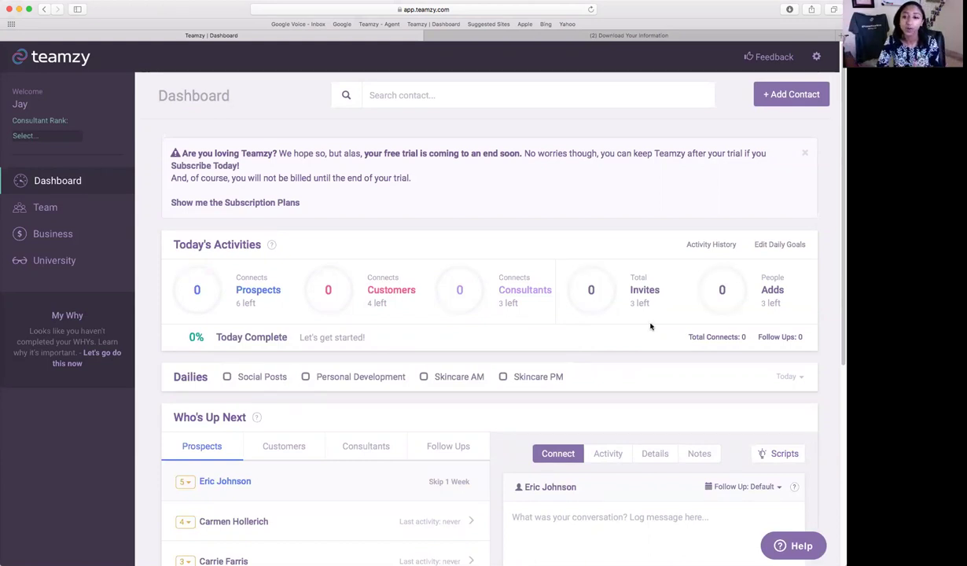
Scroll the Dashboard to the Today's Activities and Who's Up Next panels.
{"action": "scroll", "coordinate": [652, 327], "scroll_direction": "down", "scroll_amount": 4}
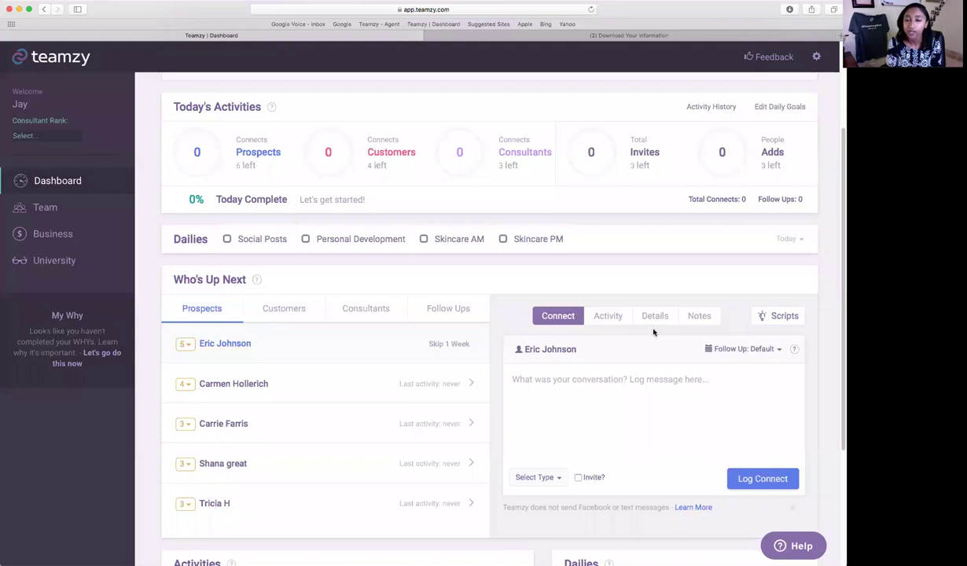
{"action": "mouse_move", "coordinate": [273, 147]}
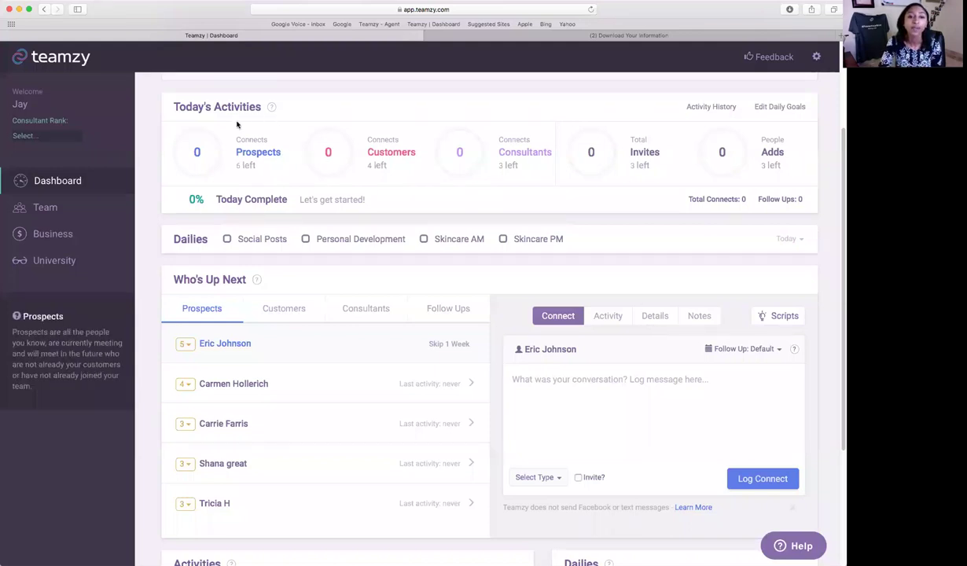
{"action": "mouse_move", "coordinate": [298, 160]}
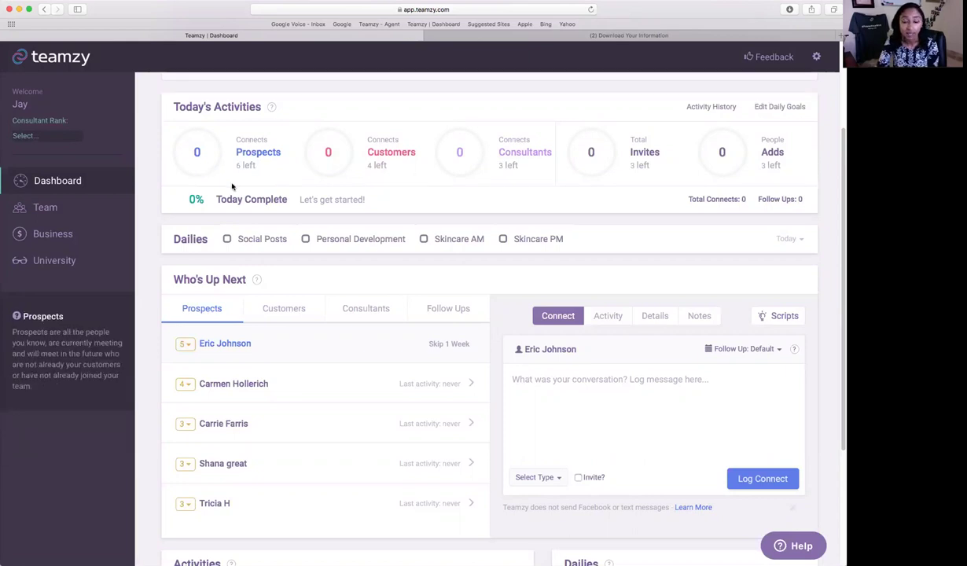
Show the top 5-star prospect's Activity tab in Who's Up Next, which has no activity yet.
{"action": "mouse_move", "coordinate": [243, 191]}
{"action": "scroll", "coordinate": [245, 192], "scroll_direction": "down", "scroll_amount": 1}
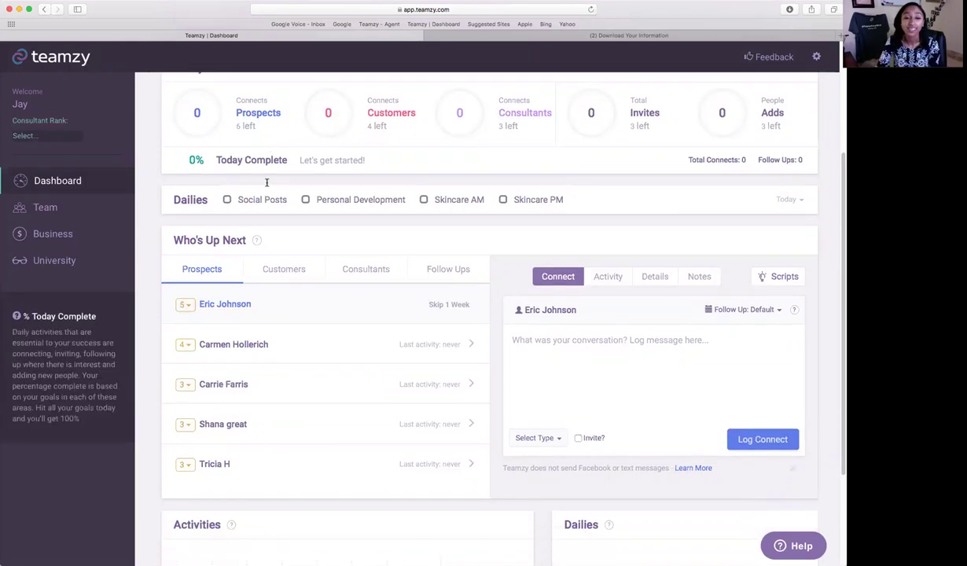
{"action": "scroll", "coordinate": [363, 176], "scroll_direction": "down", "scroll_amount": 2}
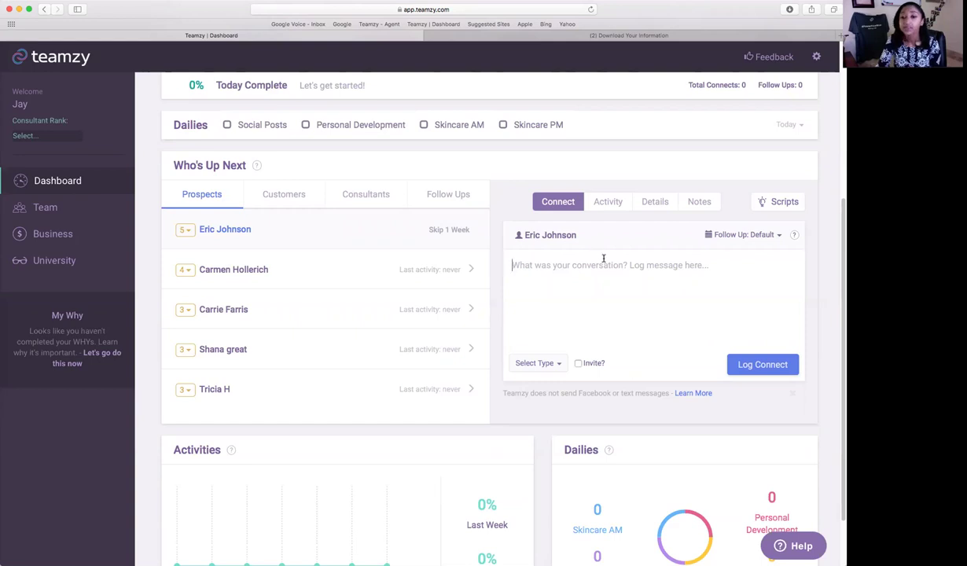
{"action": "left_click", "coordinate": [641, 267]}
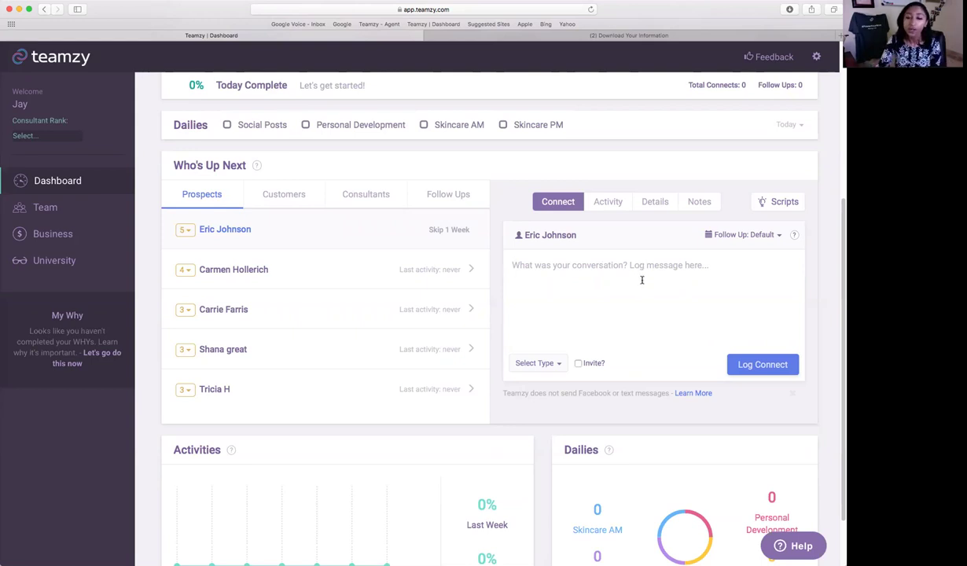
{"action": "scroll", "coordinate": [641, 280], "scroll_direction": "down", "scroll_amount": 1}
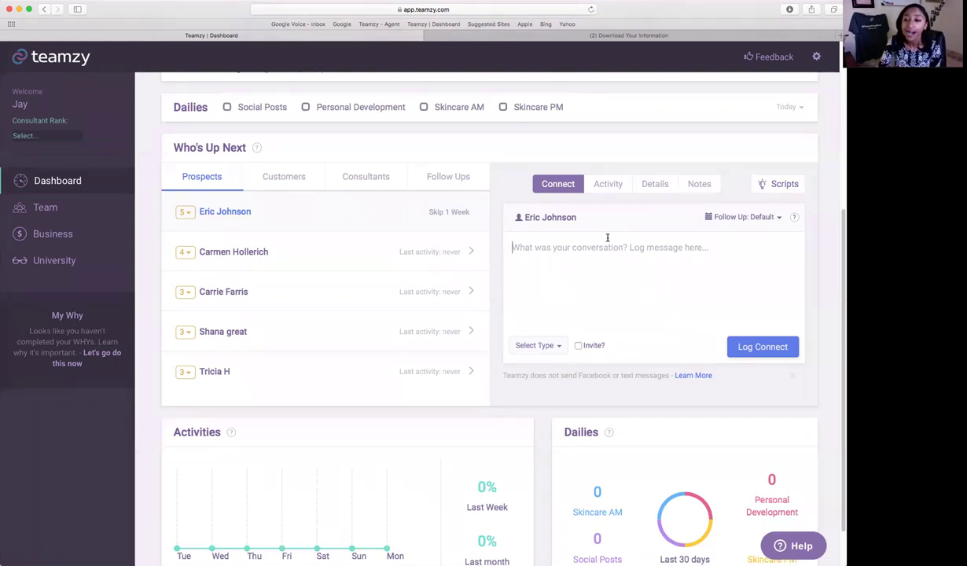
{"action": "left_click", "coordinate": [602, 185]}
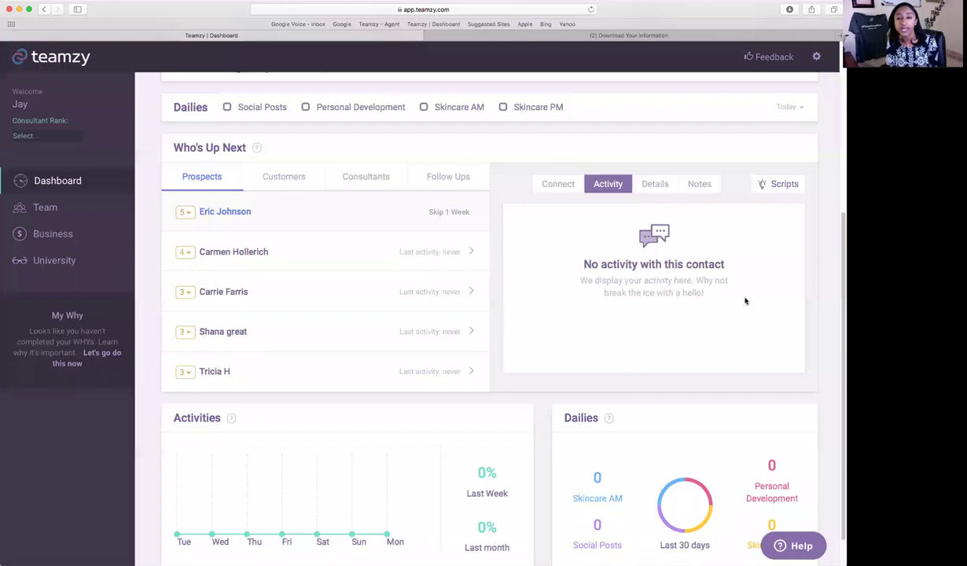
Review the prospect's Details tab, return to the Connect tab, and open Script Ideas.
{"action": "left_click", "coordinate": [660, 185]}
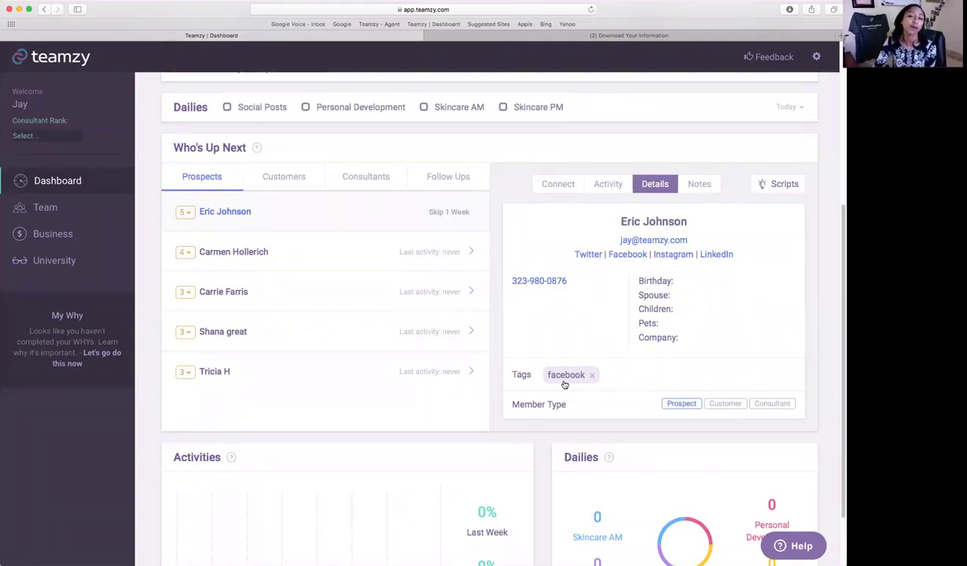
{"action": "left_click", "coordinate": [557, 184]}
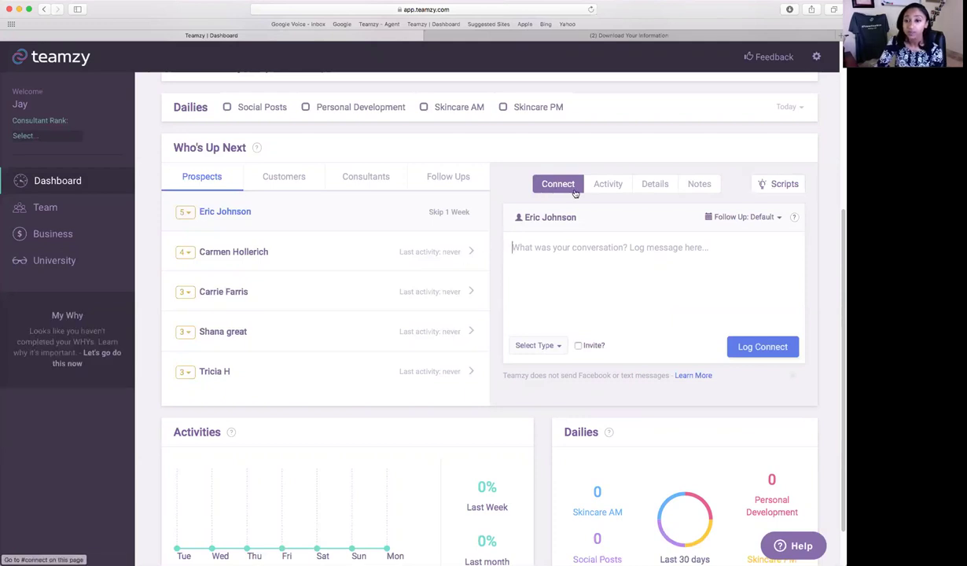
{"action": "left_click", "coordinate": [786, 186]}
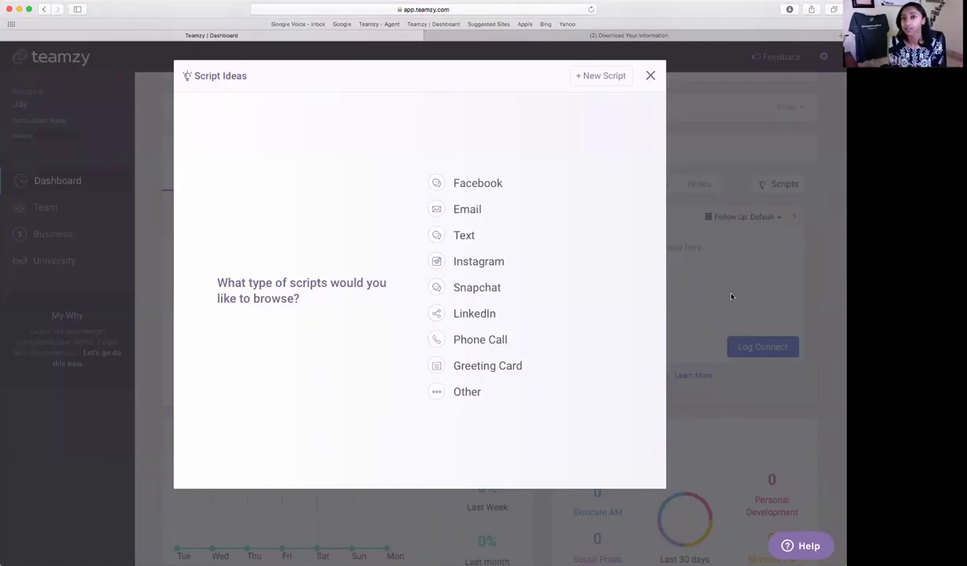
Copy the Facebook 'Connect 1' prospect script and close Script Ideas.
{"action": "left_click", "coordinate": [477, 184]}
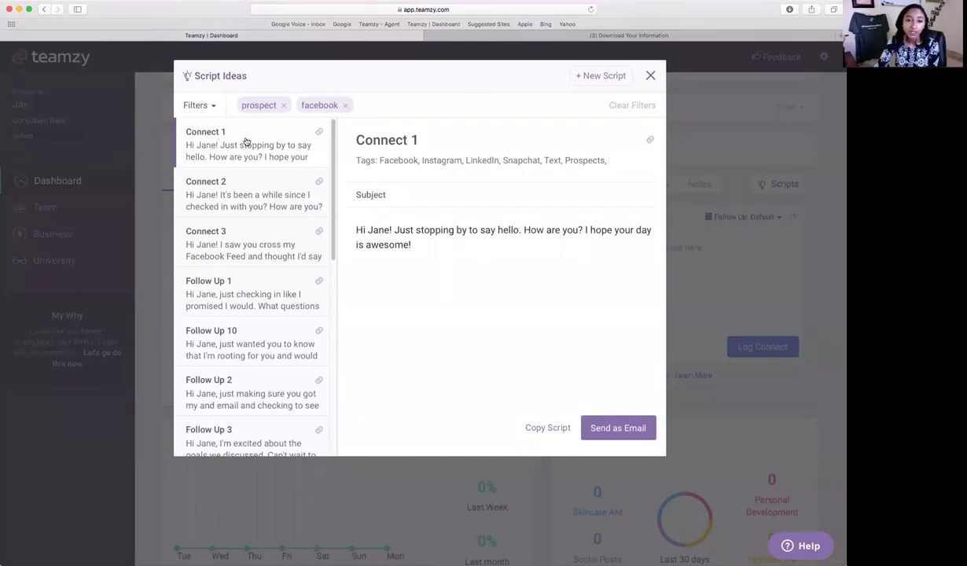
{"action": "left_click", "coordinate": [550, 429]}
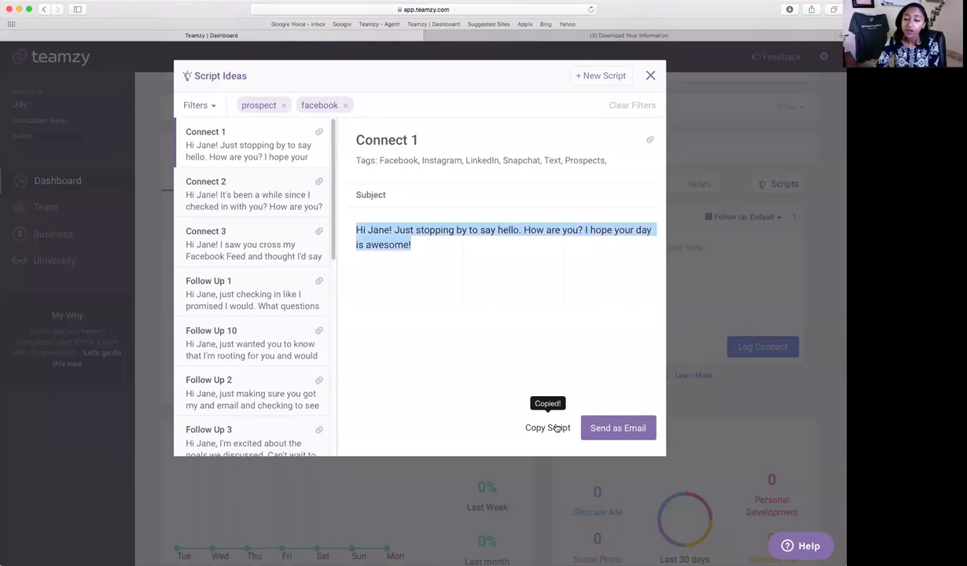
{"action": "left_click", "coordinate": [650, 76]}
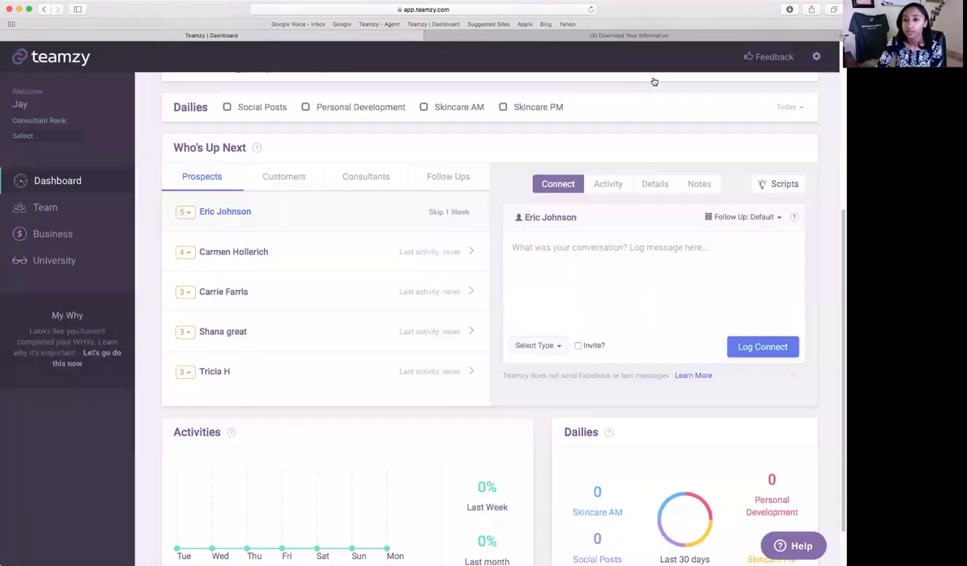
Paste the greeting script into the connect log and swap in the prospect's first name.
{"action": "left_click", "coordinate": [646, 272]}
{"action": "key", "text": "super+v"}
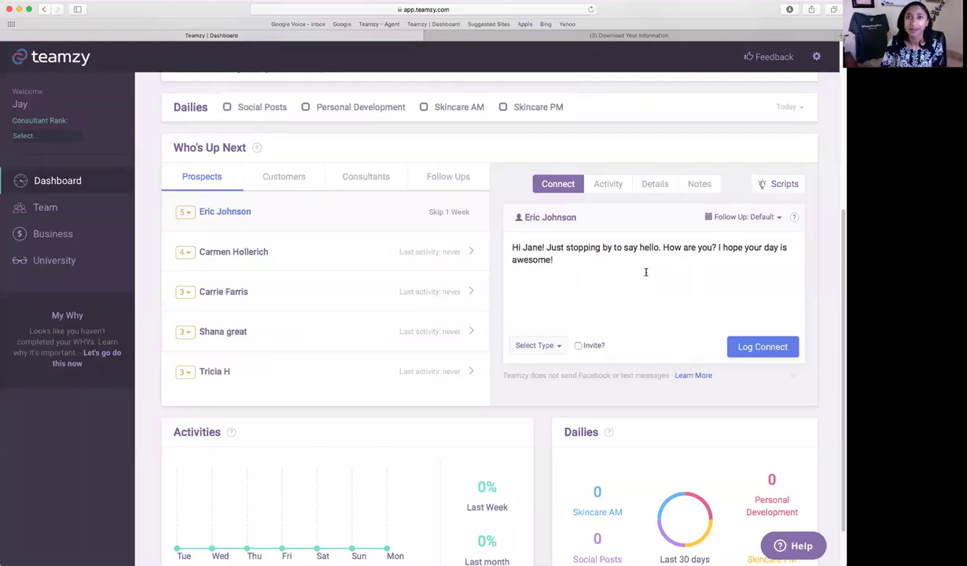
{"action": "double_click", "coordinate": [533, 247]}
{"action": "type", "text": "Eric"}
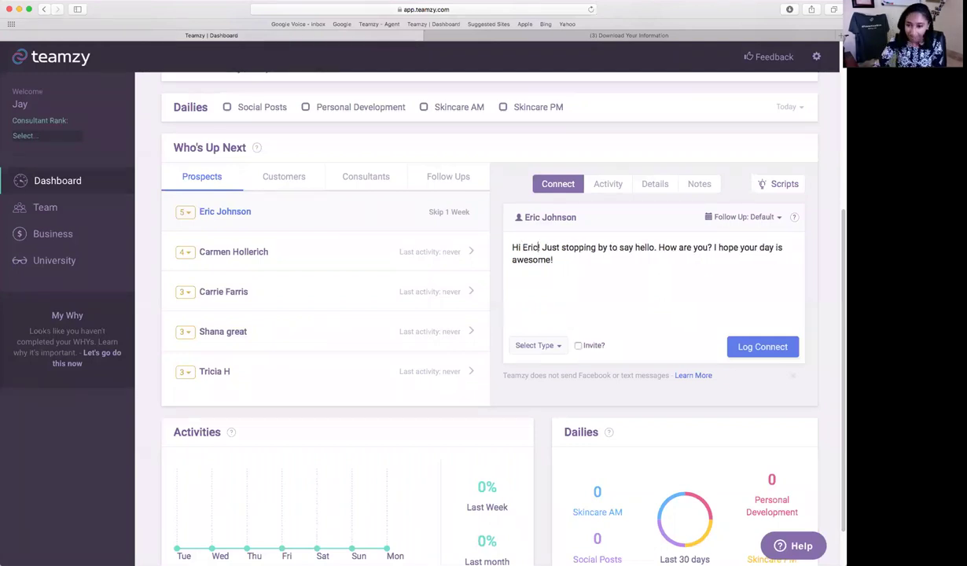
{"action": "left_click", "coordinate": [597, 250]}
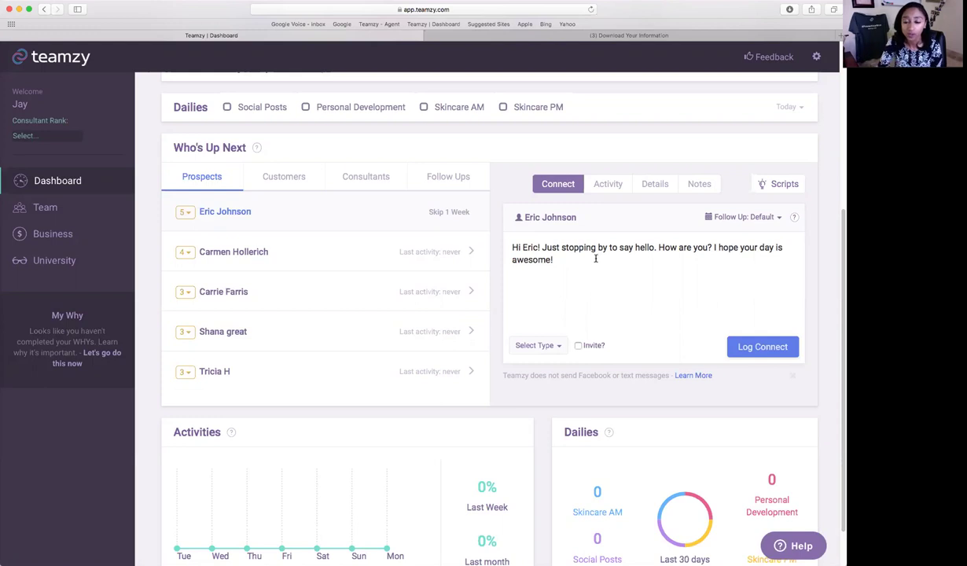
Copy the personalized greeting and switch to the Facebook Download Your Information tab.
{"action": "left_click_drag", "start_coordinate": [598, 258], "coordinate": [493, 225]}
{"action": "right_click", "coordinate": [532, 245]}
{"action": "left_click", "coordinate": [545, 284]}
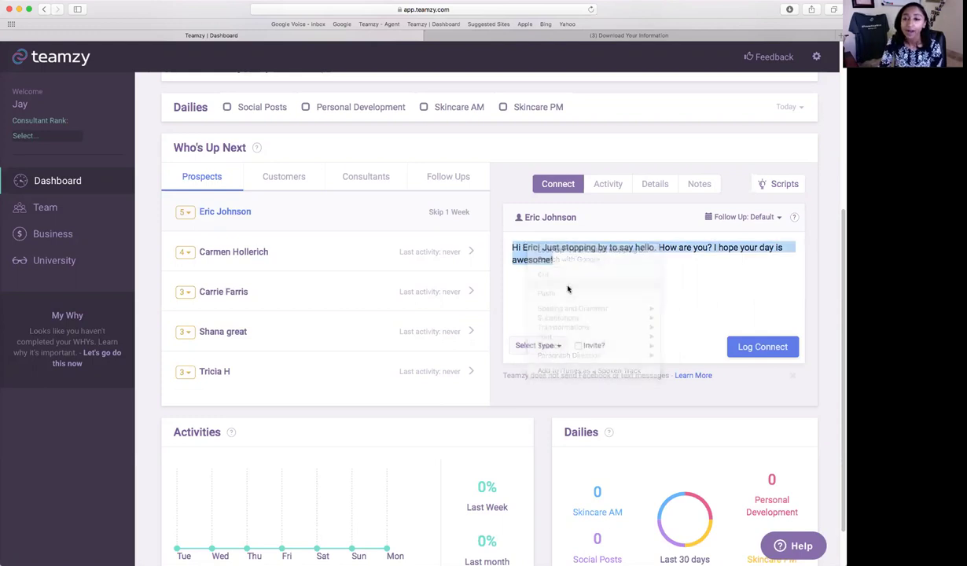
{"action": "left_click", "coordinate": [649, 36]}
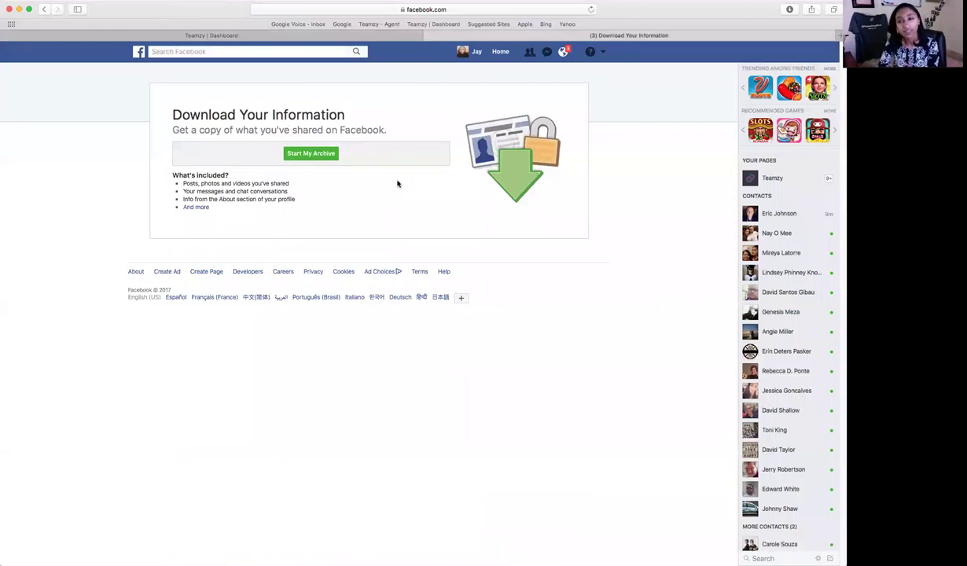
Send the pasted greeting in a Facebook chat with the prospect, then return to Teamzy's connect log.
{"action": "left_click", "coordinate": [786, 272]}
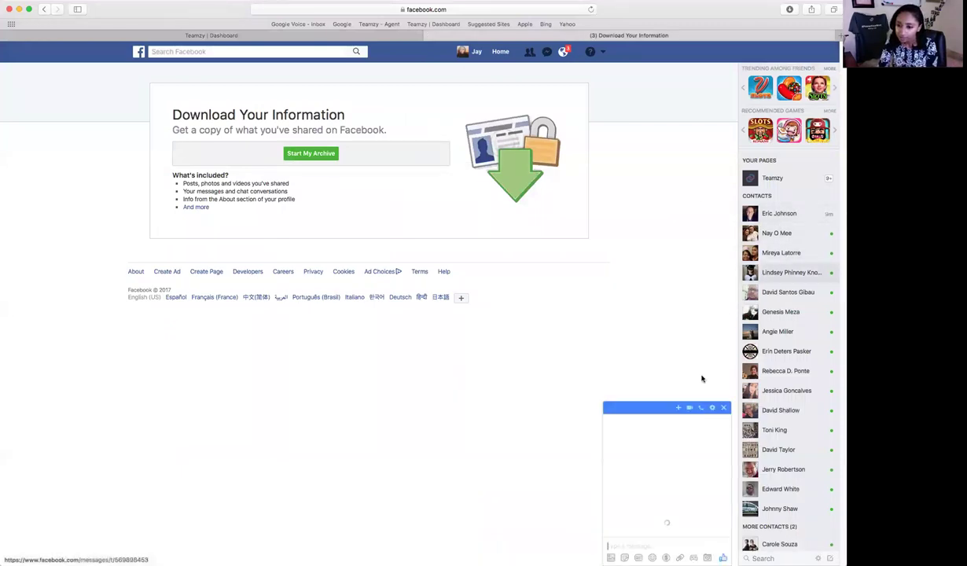
{"action": "key", "text": "super+v"}
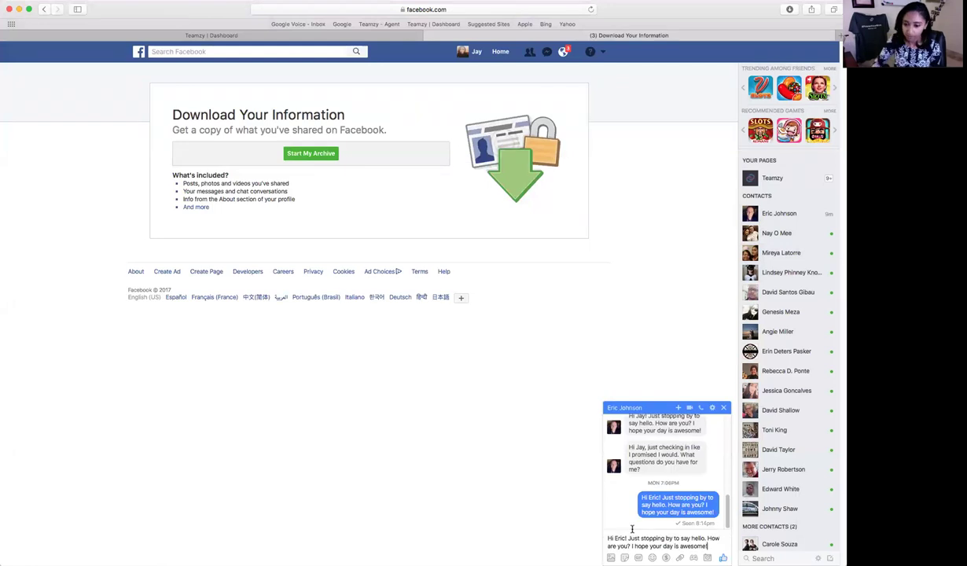
{"action": "key", "text": "Return"}
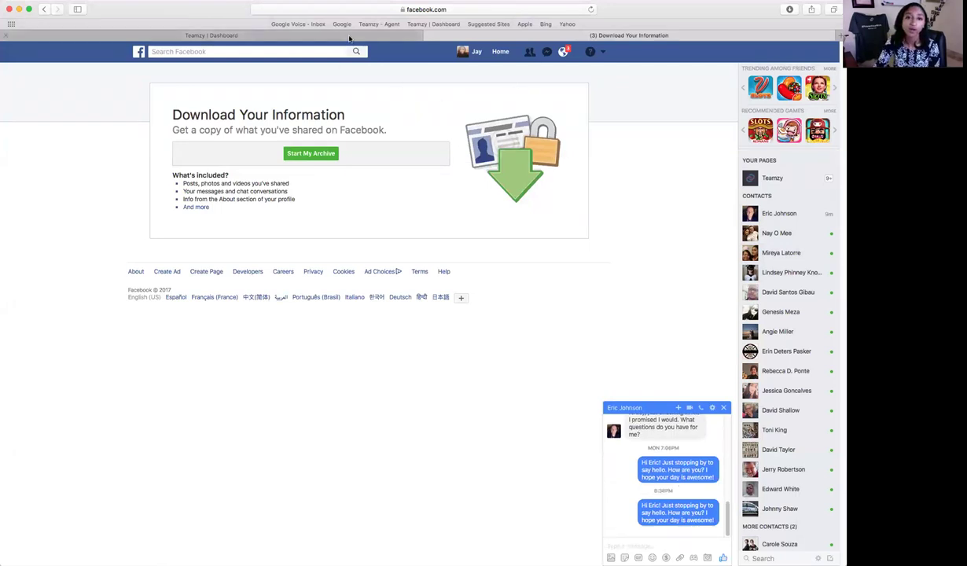
{"action": "left_click", "coordinate": [336, 37]}
{"action": "left_click", "coordinate": [550, 348]}
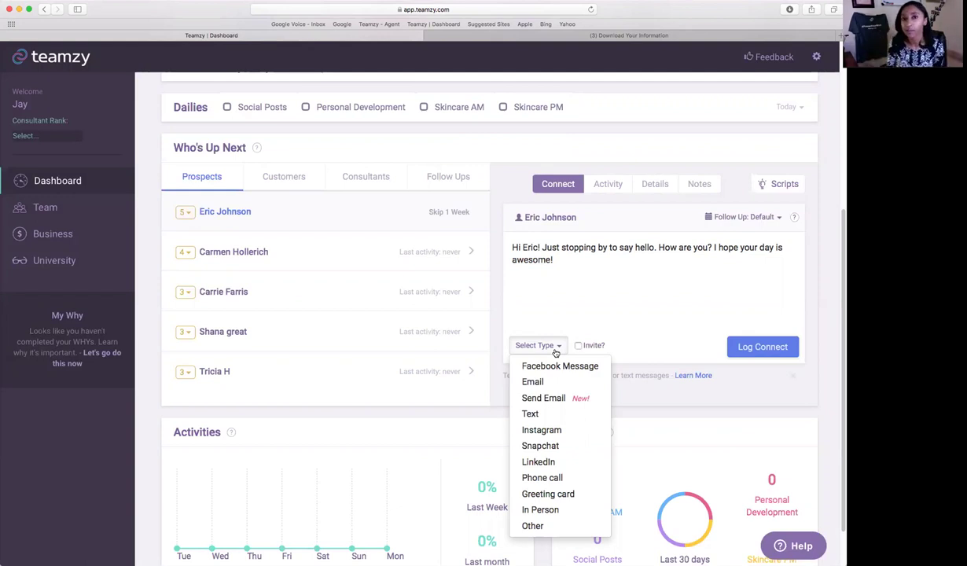
Set the connect type to Facebook Message and log the connect.
{"action": "left_click", "coordinate": [559, 366]}
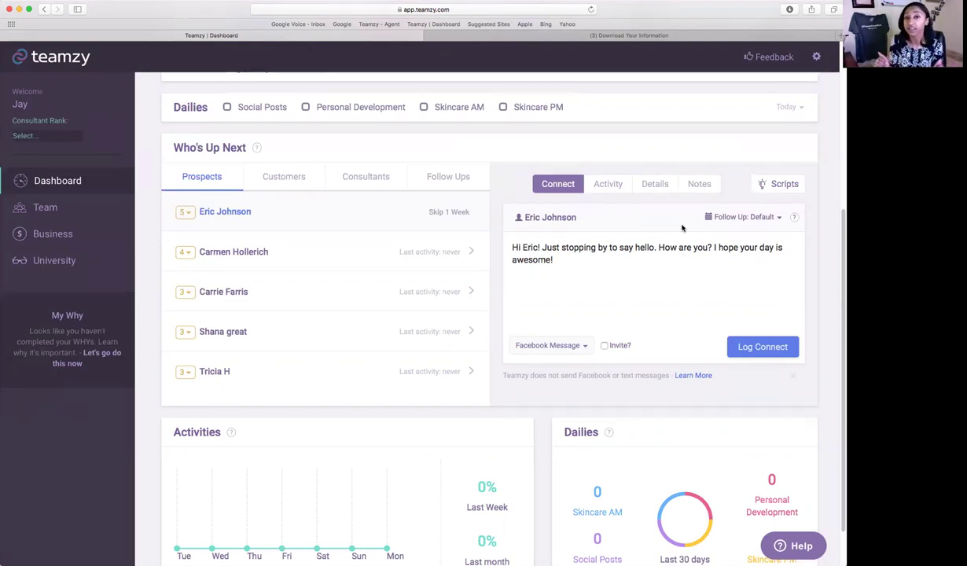
{"action": "left_click", "coordinate": [777, 354]}
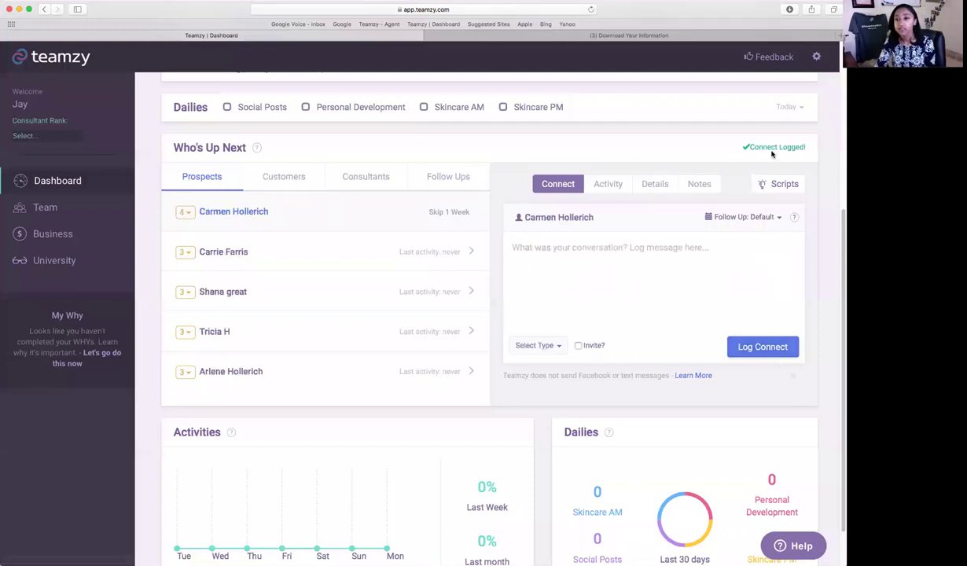
Show the next 4-star prospect's Activity feed, which reports no activity yet.
{"action": "scroll", "coordinate": [747, 337], "scroll_direction": "up", "scroll_amount": 2}
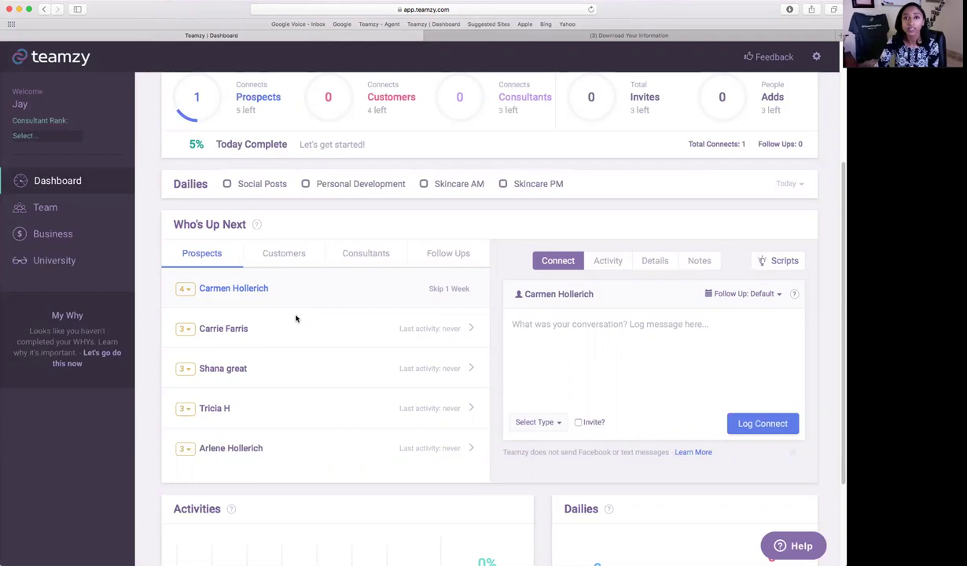
{"action": "left_click", "coordinate": [622, 260]}
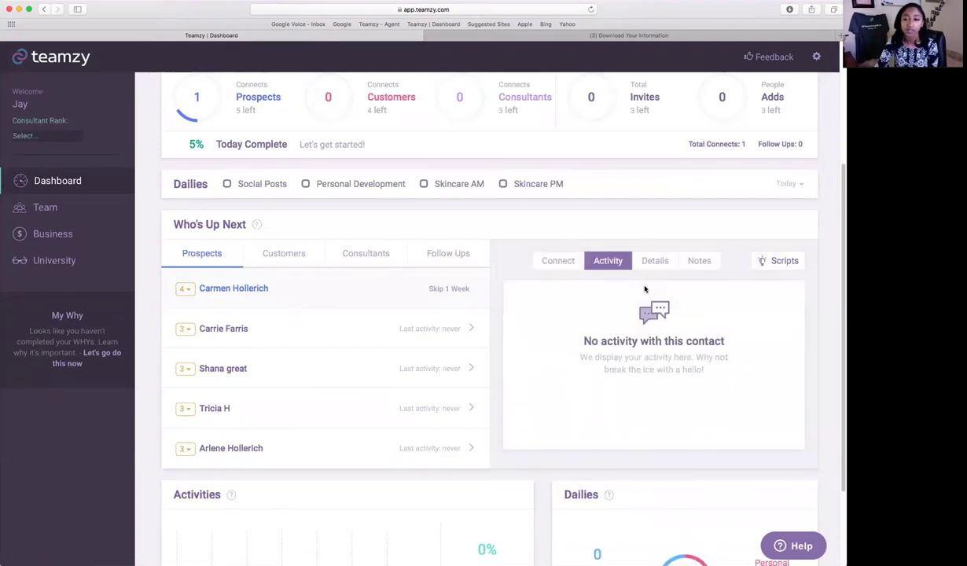
Check the prospect's Details tab (tagged facebook, a Prospect), then go back to the Connect form.
{"action": "left_click", "coordinate": [654, 260]}
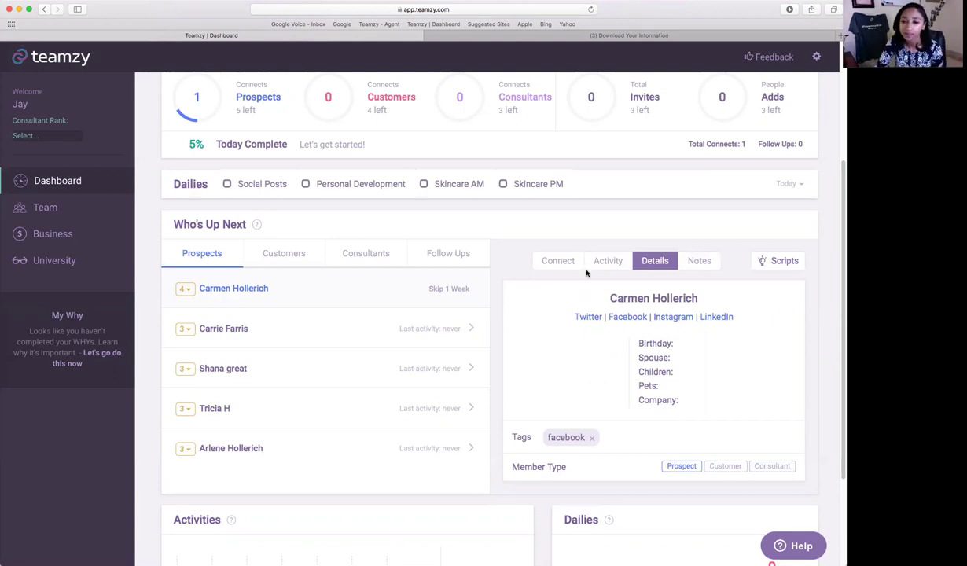
{"action": "left_click", "coordinate": [561, 261]}
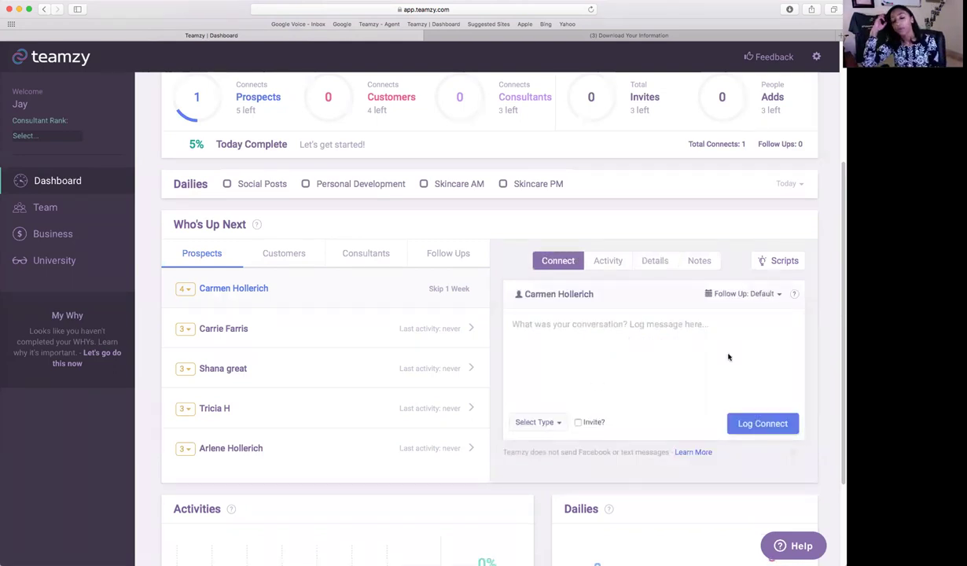
Write the note 'Chat about an upcoming event' as a Phone call connect with Invite? ticked.
{"action": "left_click", "coordinate": [714, 350]}
{"action": "type", "text": "Chat about"}
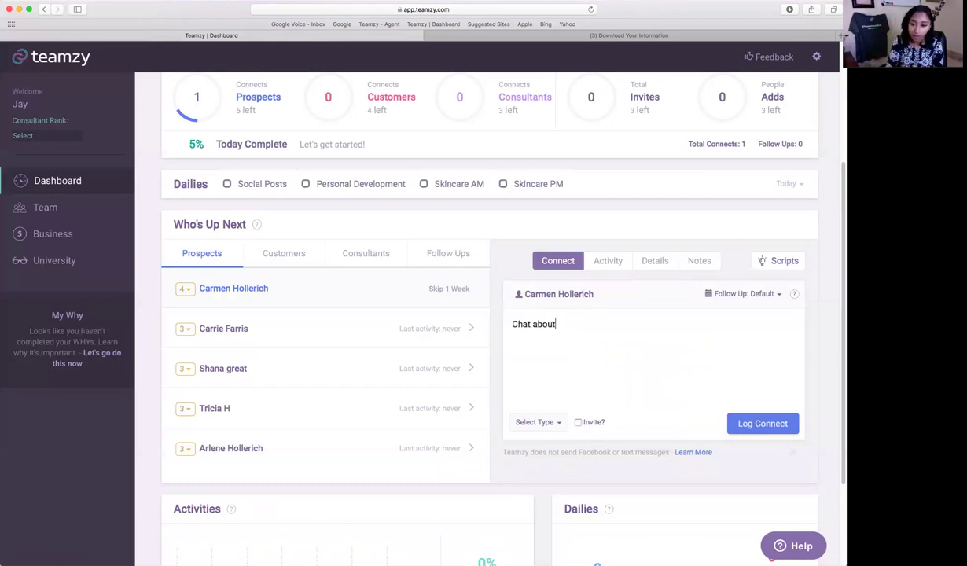
{"action": "type", "text": " an upcoming event"}
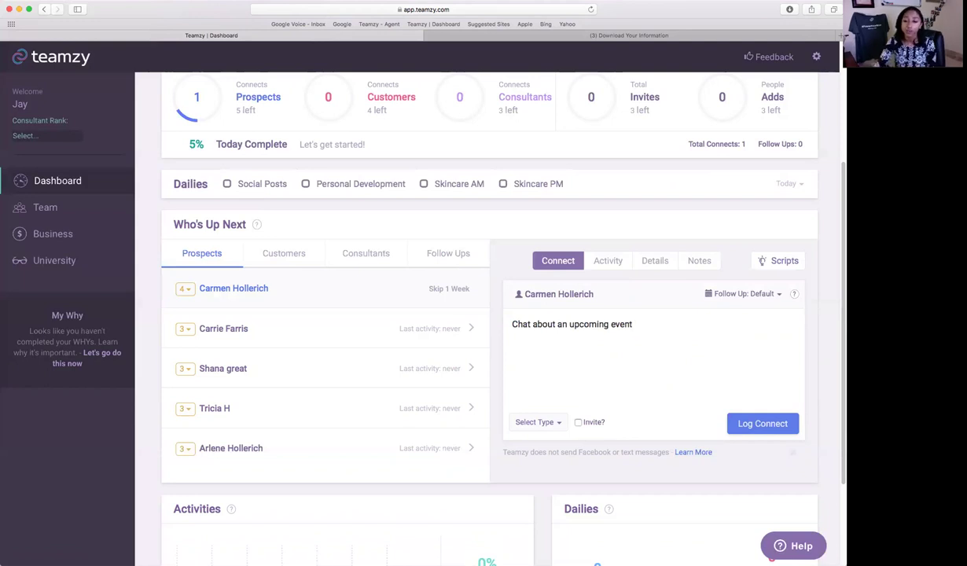
{"action": "left_click", "coordinate": [536, 423]}
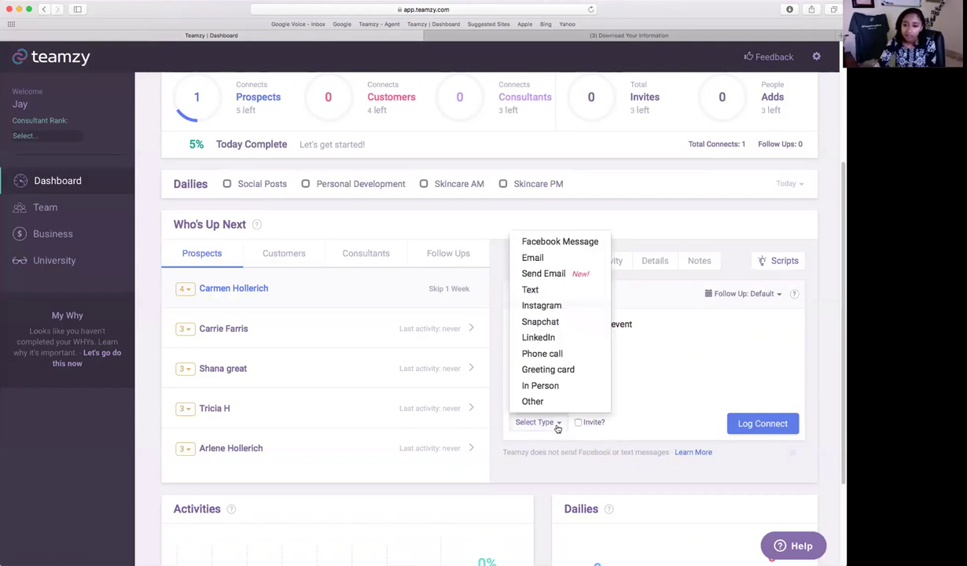
{"action": "left_click", "coordinate": [547, 353]}
{"action": "left_click", "coordinate": [578, 422]}
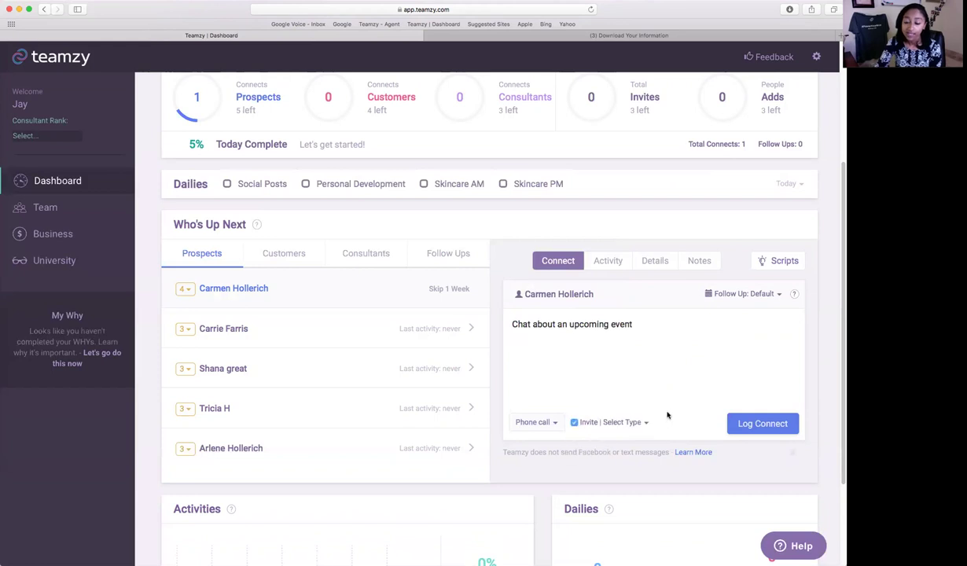
{"action": "left_click", "coordinate": [632, 423]}
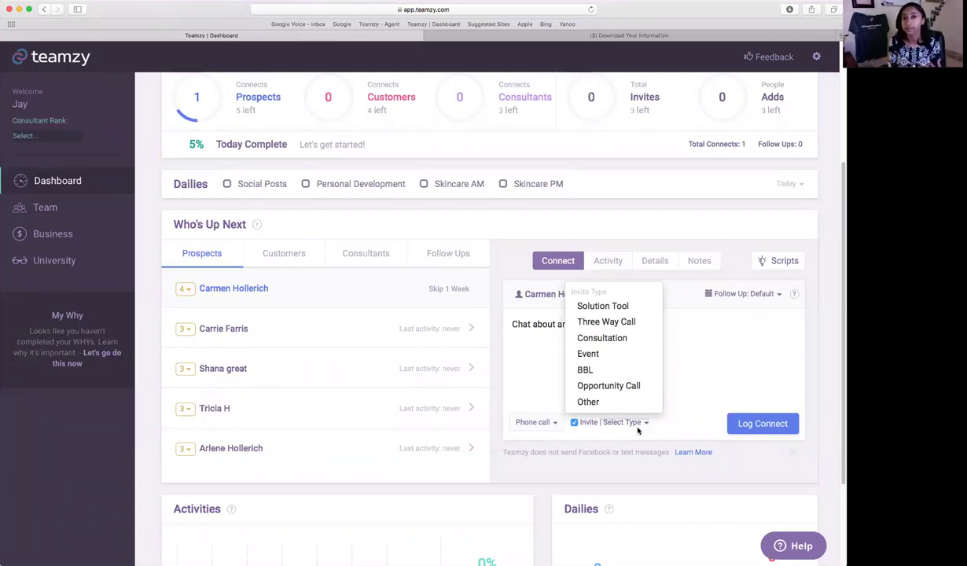
Choose Event as this connect's invite type.
{"action": "left_click", "coordinate": [615, 355]}
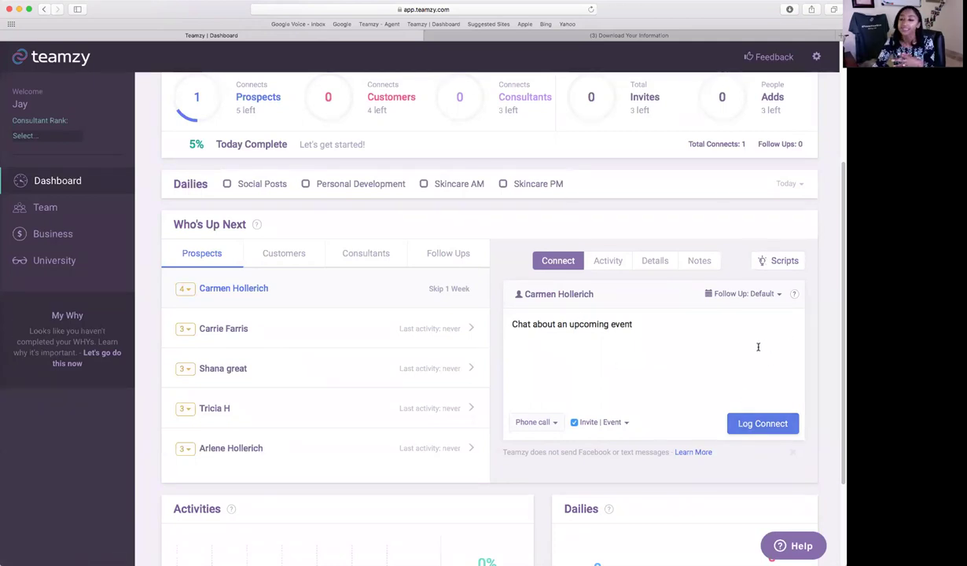
{"action": "left_click", "coordinate": [771, 295]}
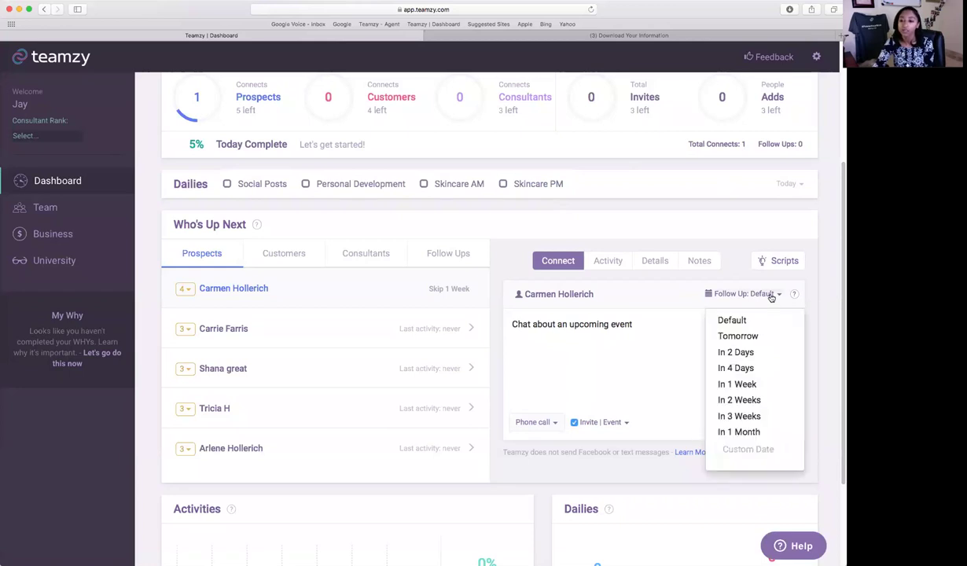
Set a custom follow-up date of April 26, 2017 and log the phone-call invite connect.
{"action": "left_click", "coordinate": [748, 338]}
{"action": "left_click", "coordinate": [745, 293]}
{"action": "left_click", "coordinate": [743, 352]}
{"action": "left_click", "coordinate": [762, 294]}
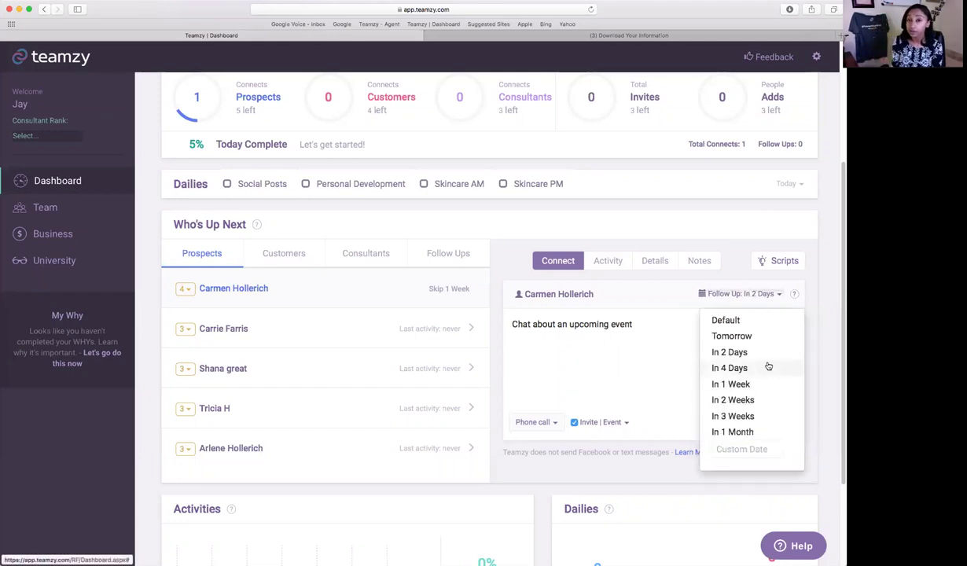
{"action": "left_click", "coordinate": [764, 451]}
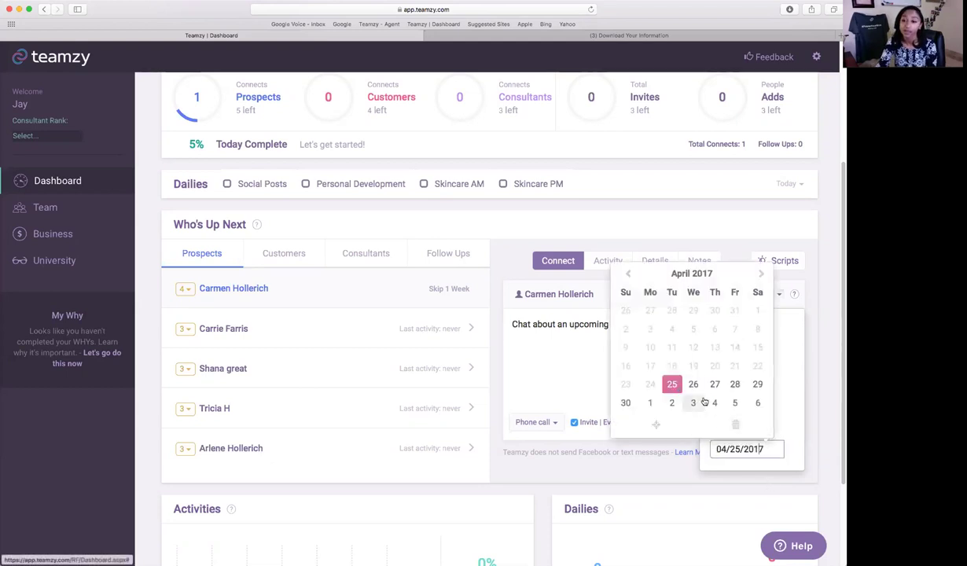
{"action": "left_click", "coordinate": [692, 384]}
{"action": "left_click", "coordinate": [790, 425]}
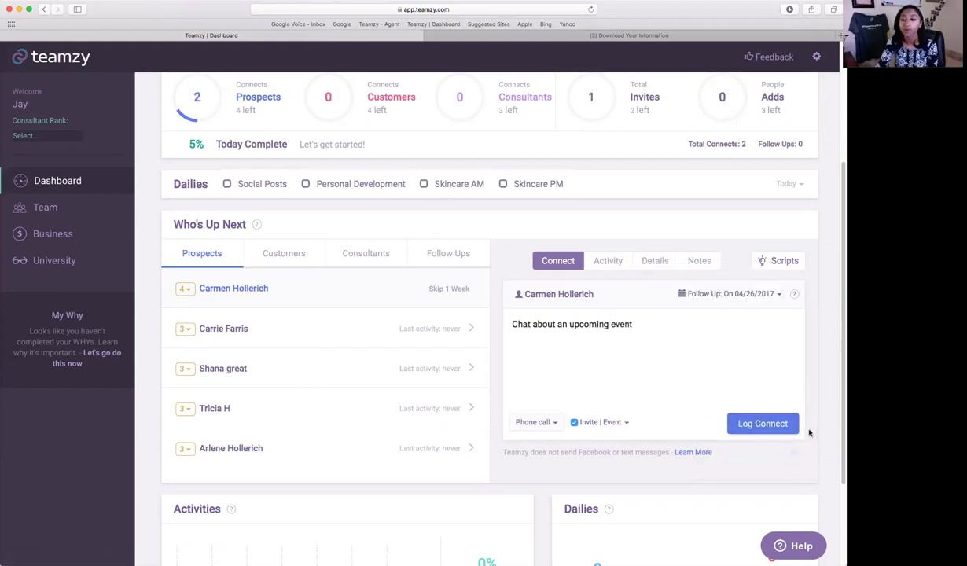
{"action": "scroll", "coordinate": [808, 440], "scroll_direction": "up", "scroll_amount": 2}
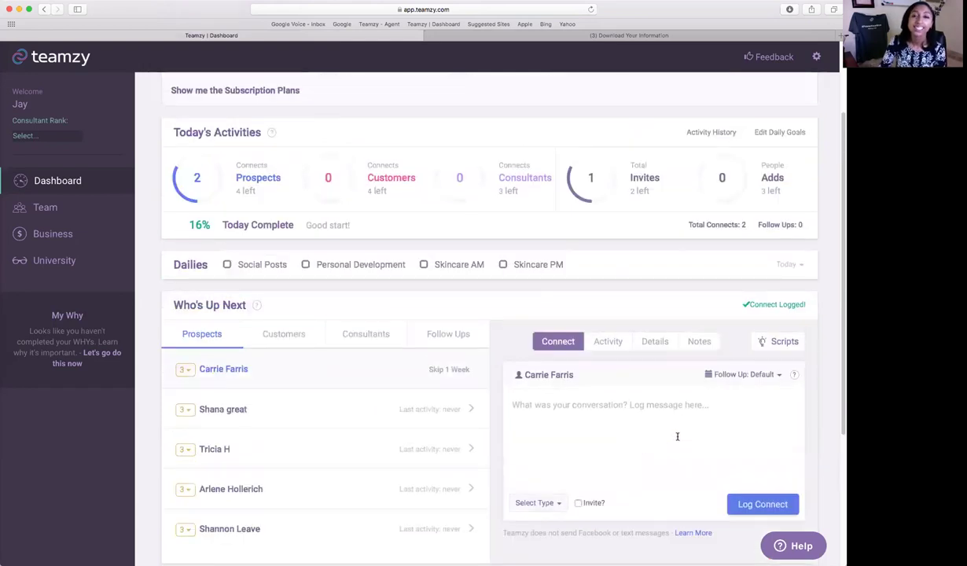
{"action": "mouse_move", "coordinate": [200, 219]}
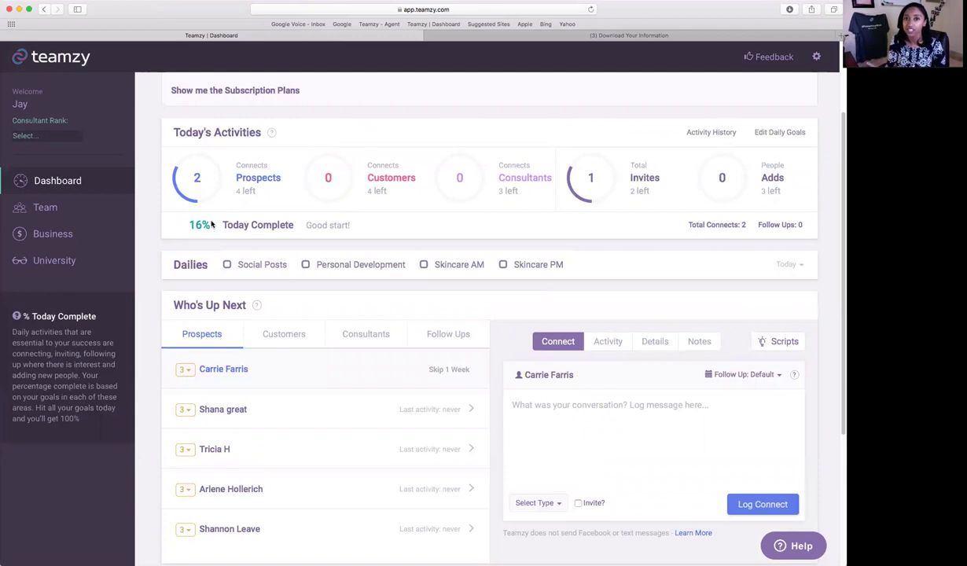
{"action": "mouse_move", "coordinate": [586, 182]}
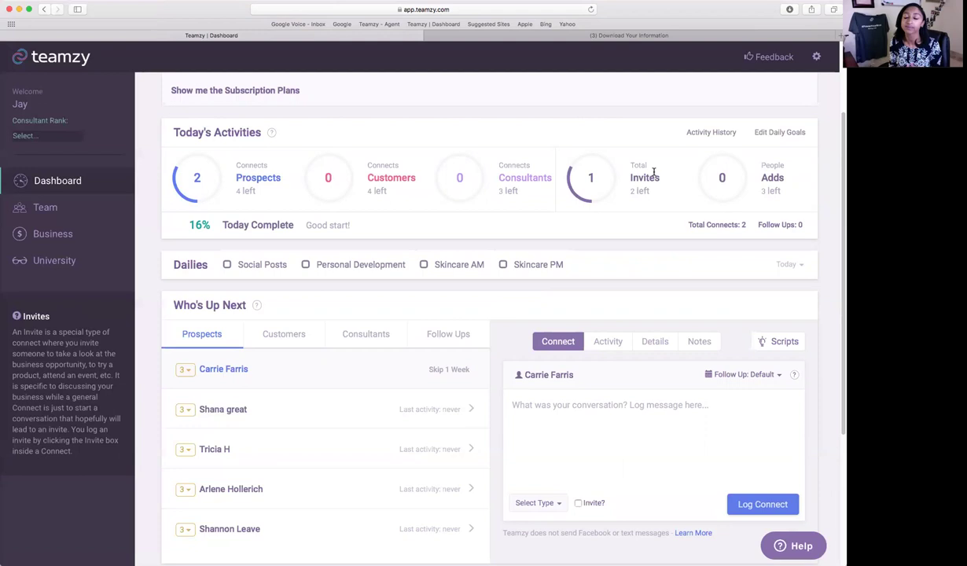
{"action": "scroll", "coordinate": [649, 175], "scroll_direction": "down", "scroll_amount": 5}
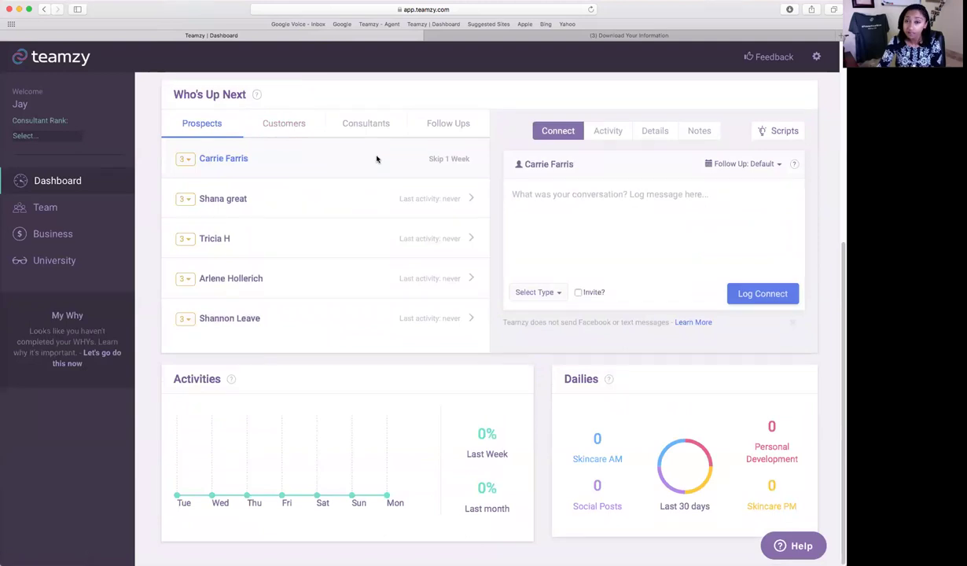
{"action": "left_click", "coordinate": [438, 127]}
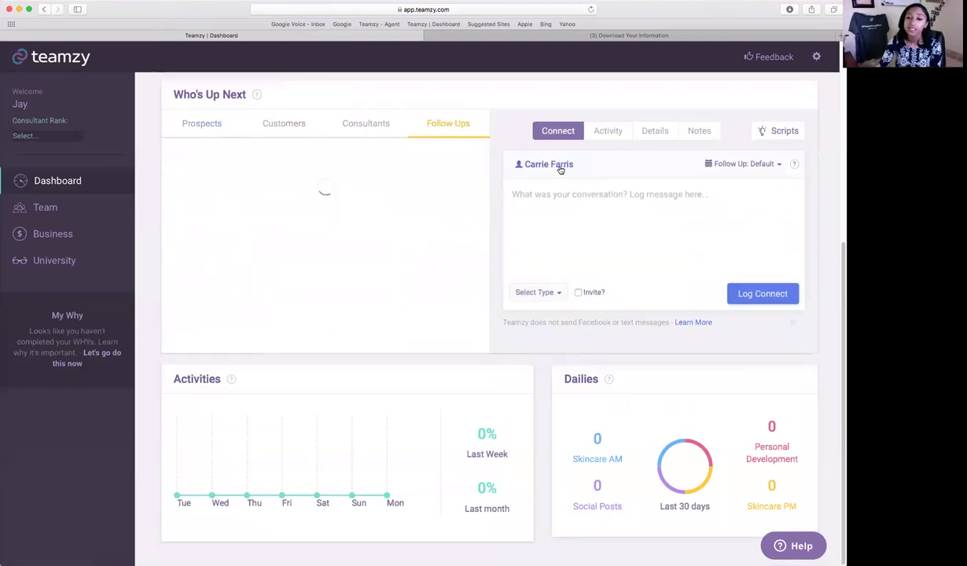
{"action": "scroll", "coordinate": [625, 185], "scroll_direction": "up", "scroll_amount": 2}
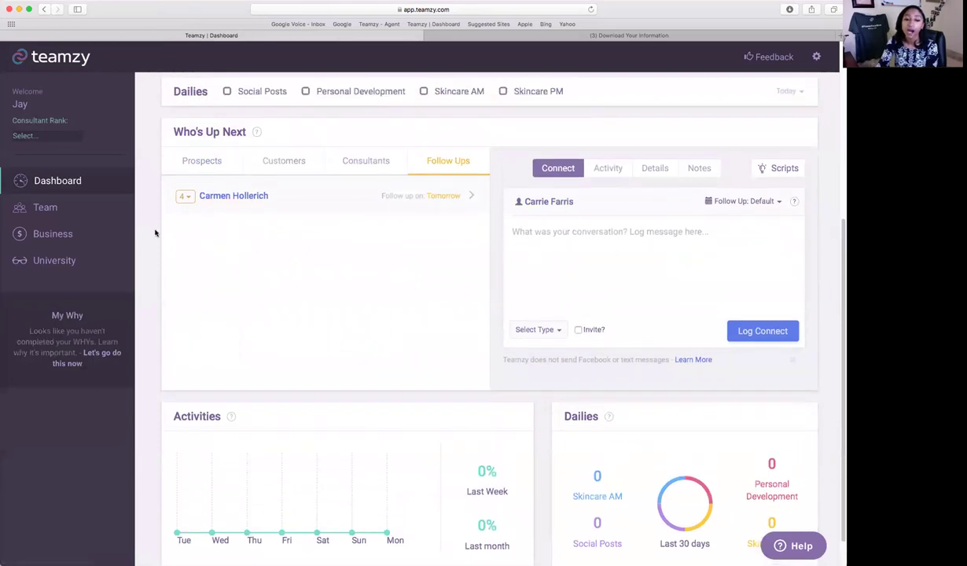
{"action": "scroll", "coordinate": [151, 226], "scroll_direction": "up", "scroll_amount": 2}
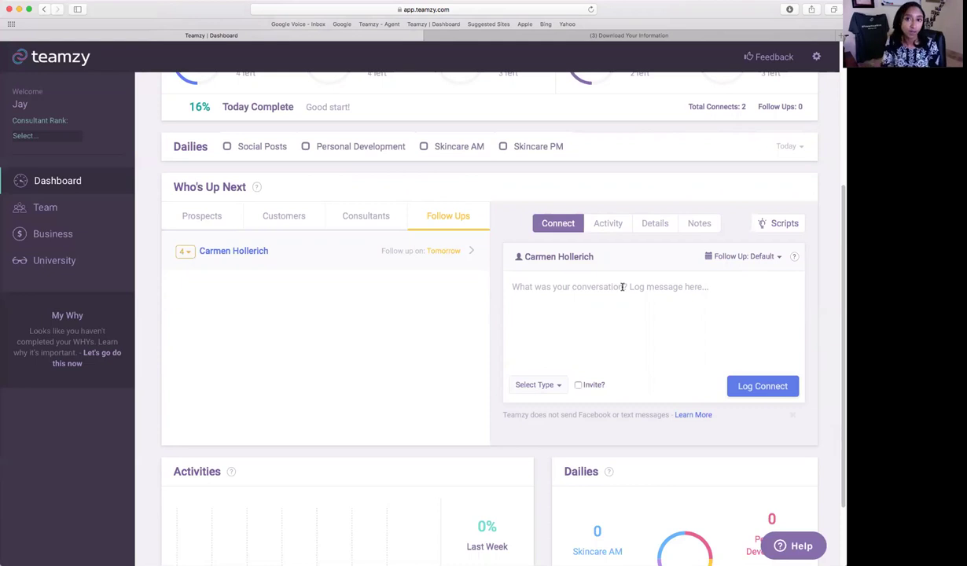
{"action": "scroll", "coordinate": [622, 287], "scroll_direction": "up", "scroll_amount": 5}
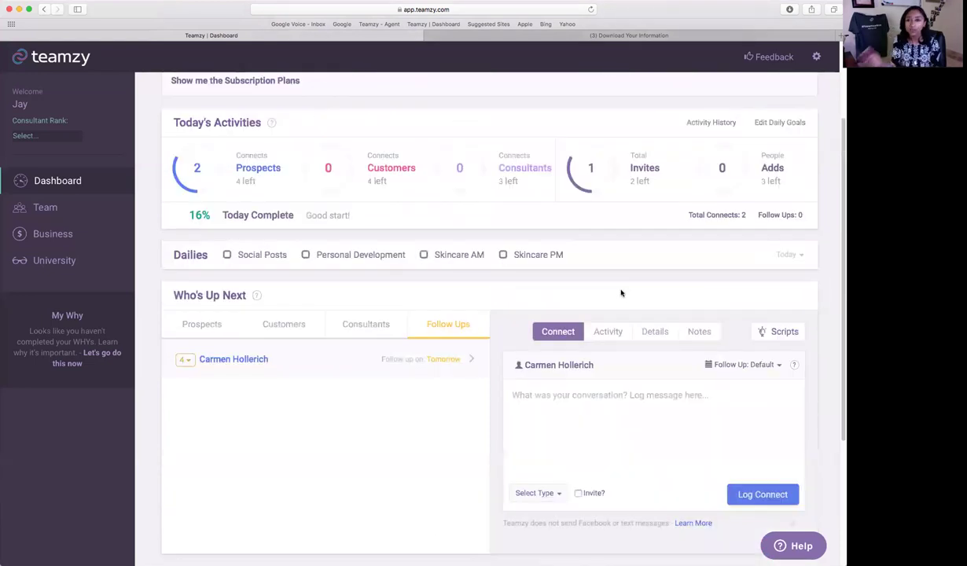
{"action": "scroll", "coordinate": [621, 293], "scroll_direction": "up", "scroll_amount": 5}
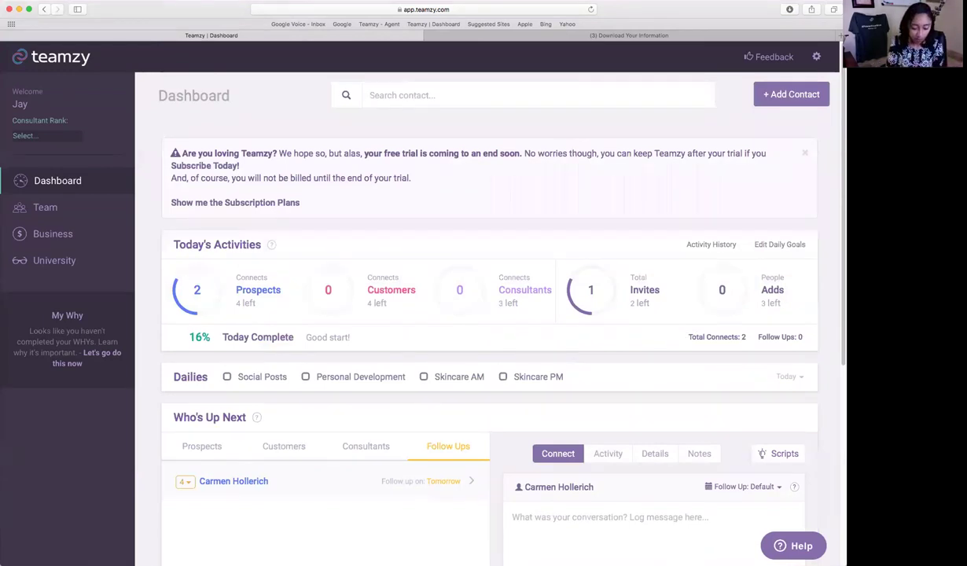
Close the free-trial banner and search contacts by the prospect's first name, showing three matches.
{"action": "type", "text": "eric"}
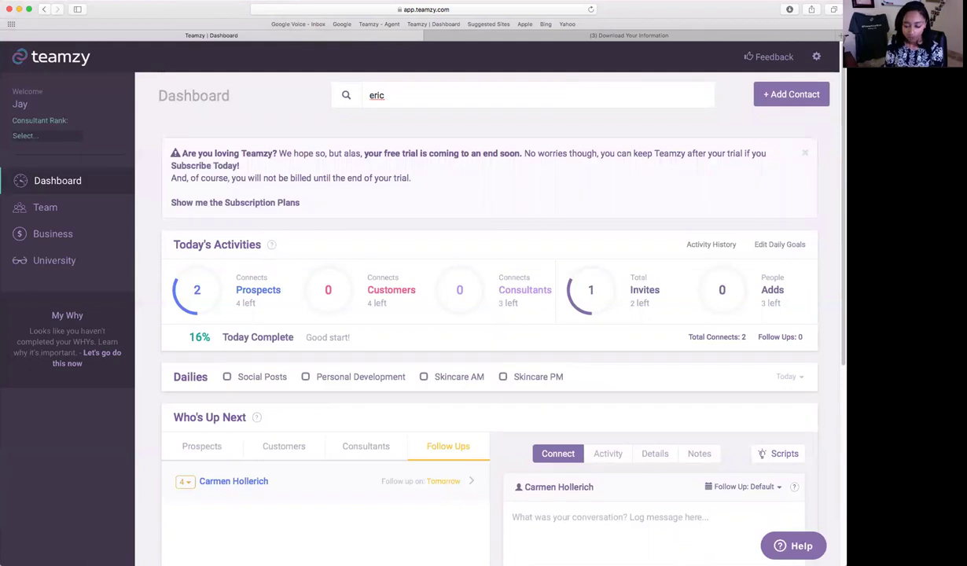
{"action": "key", "text": "BackSpace"}
{"action": "key", "text": "BackSpace"}
{"action": "key", "text": "BackSpace"}
{"action": "key", "text": "BackSpace"}
{"action": "type", "text": "eric"}
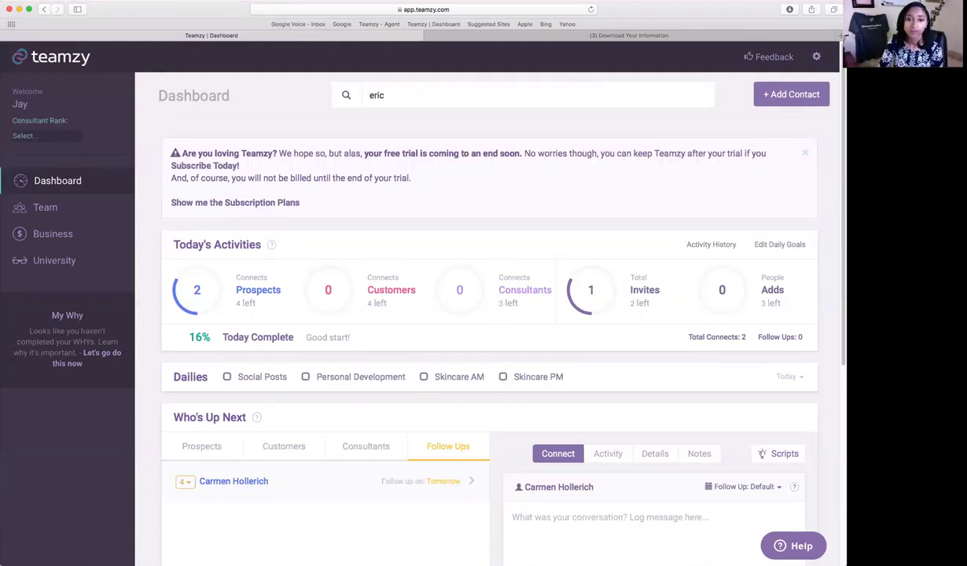
{"action": "left_click", "coordinate": [805, 152]}
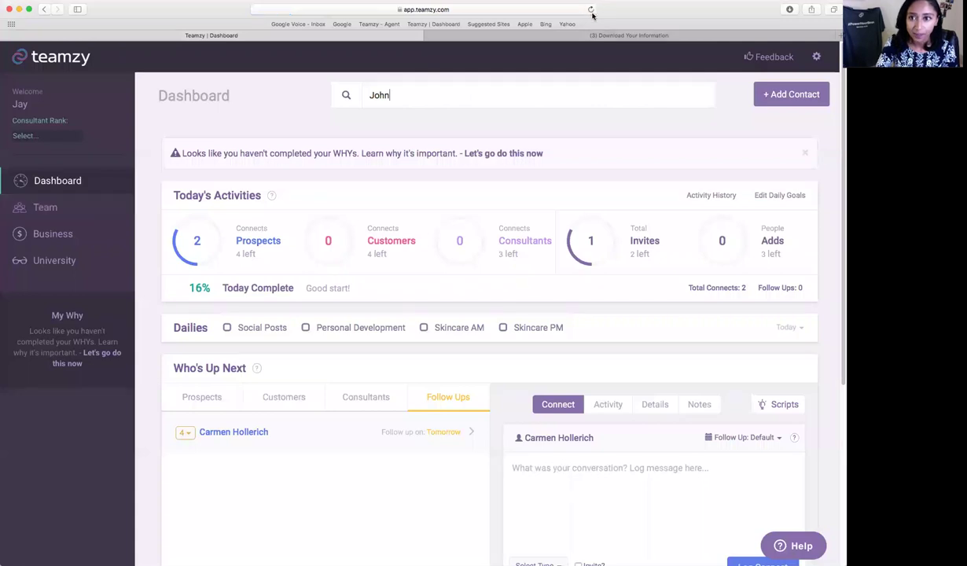
{"action": "left_click", "coordinate": [440, 89]}
{"action": "key", "text": "BackSpace"}
{"action": "key", "text": "BackSpace"}
{"action": "key", "text": "BackSpace"}
{"action": "key", "text": "BackSpace"}
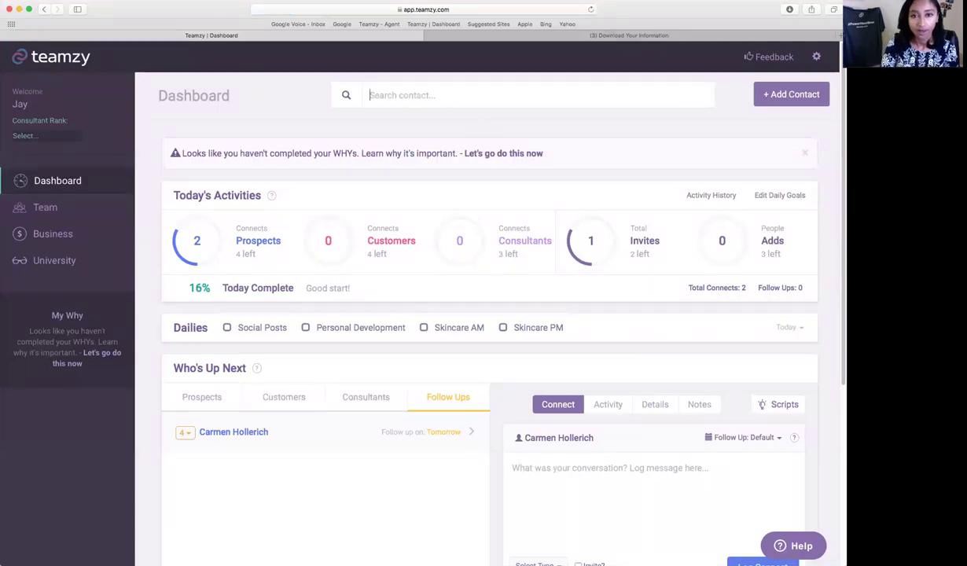
{"action": "type", "text": "eric"}
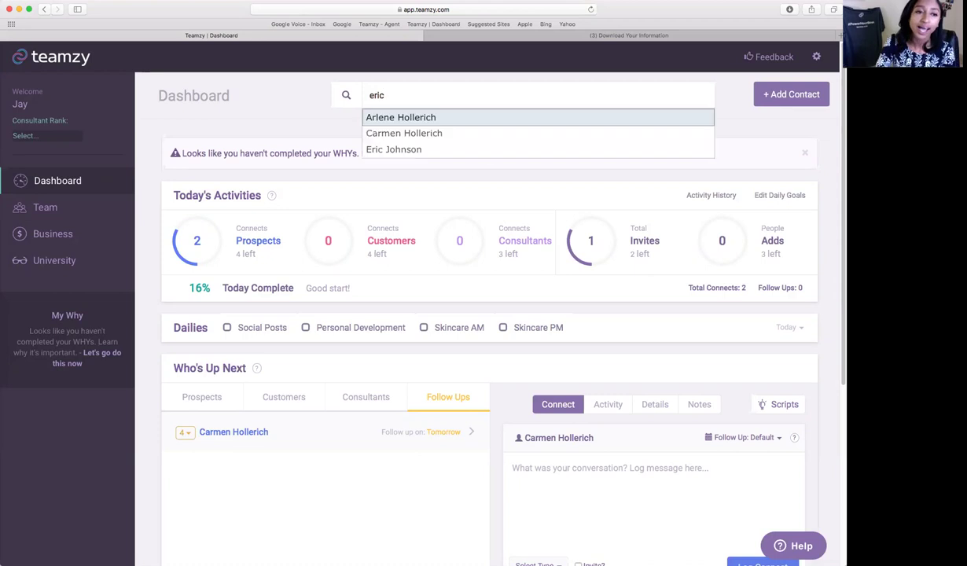
{"action": "left_click", "coordinate": [102, 204]}
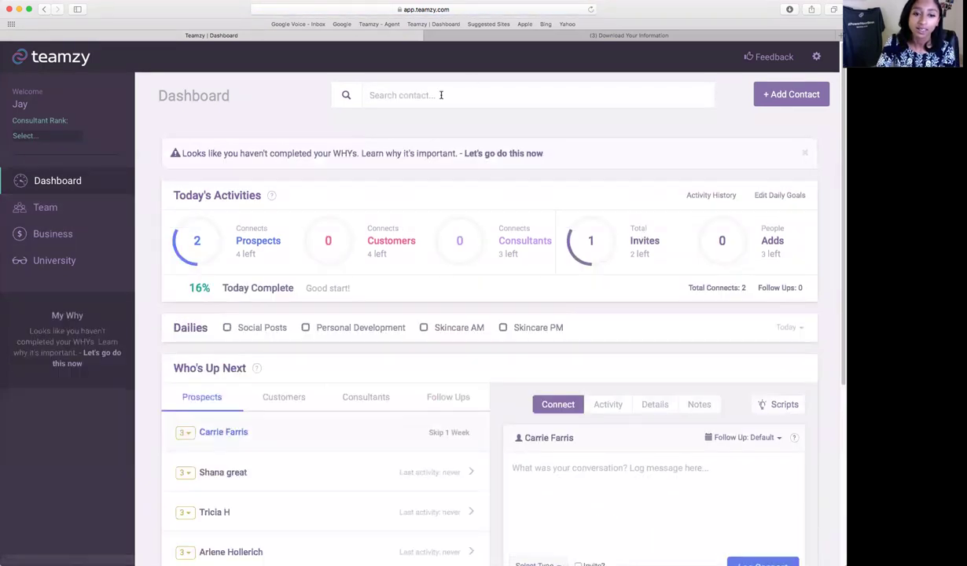
{"action": "type", "text": "eric"}
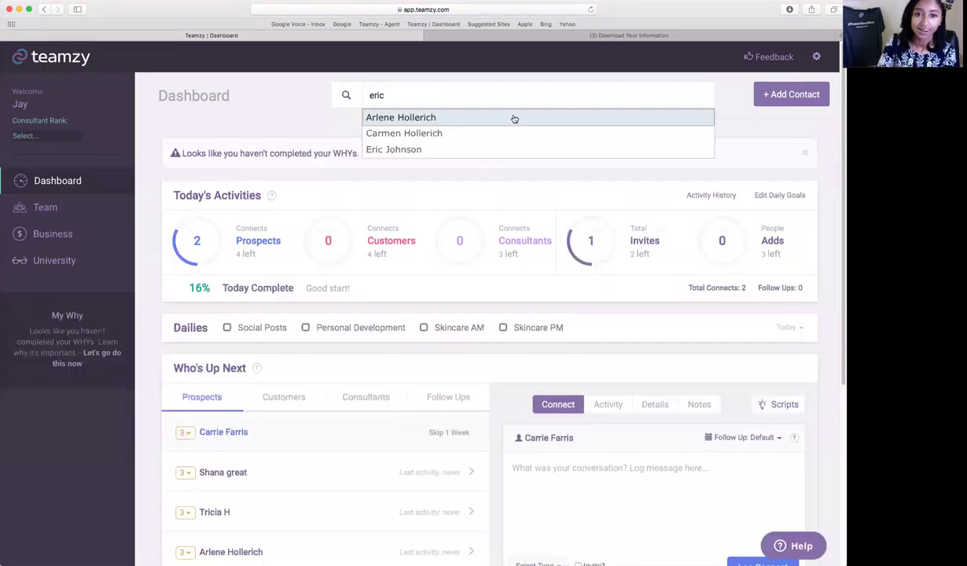
Open the matching 5-star prospect, set its follow-up to Tomorrow (04/26/2017), and return to the Dashboard.
{"action": "left_click", "coordinate": [476, 152]}
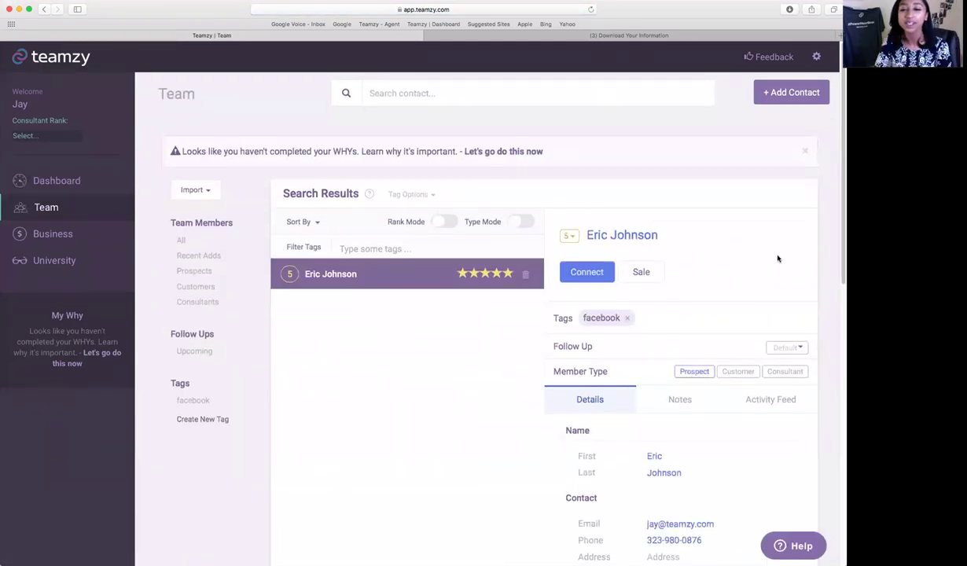
{"action": "scroll", "coordinate": [777, 259], "scroll_direction": "down", "scroll_amount": 4}
{"action": "scroll", "coordinate": [777, 258], "scroll_direction": "up", "scroll_amount": 1}
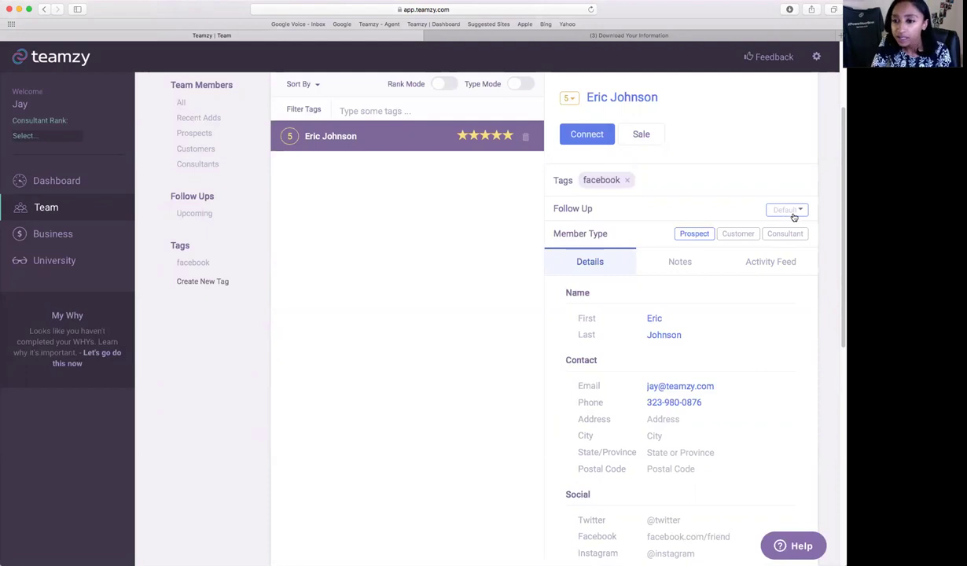
{"action": "left_click", "coordinate": [769, 209]}
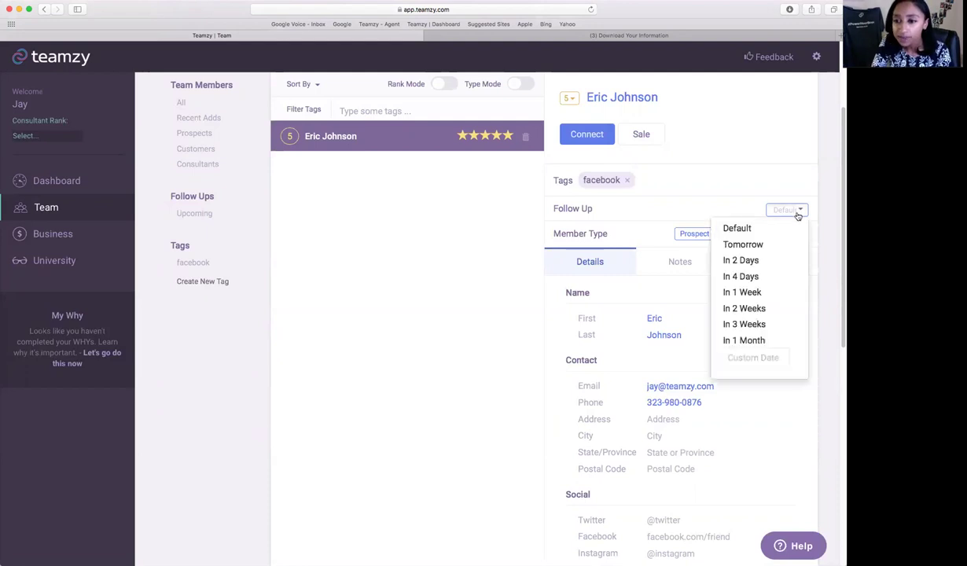
{"action": "left_click", "coordinate": [759, 249]}
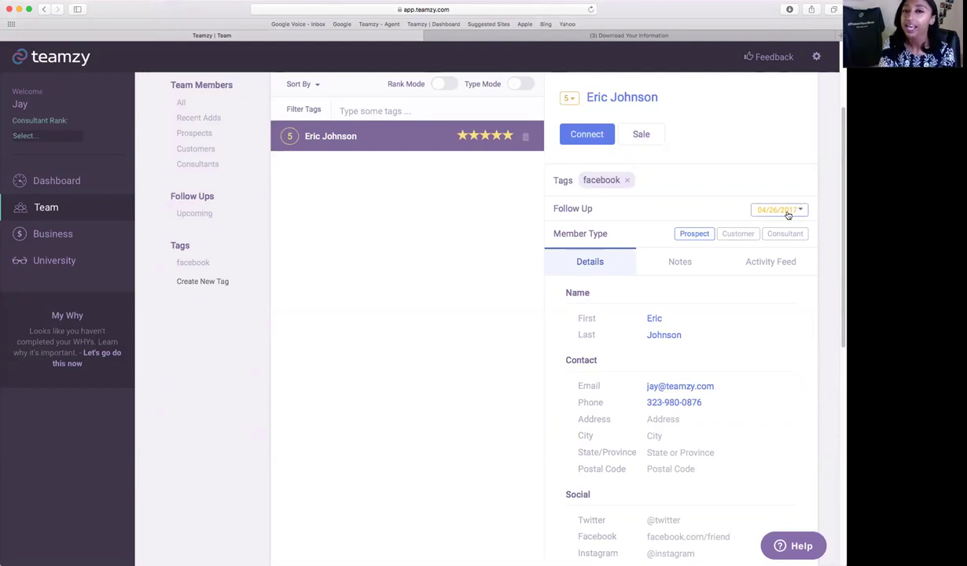
{"action": "left_click", "coordinate": [35, 174]}
{"action": "scroll", "coordinate": [440, 440], "scroll_direction": "down", "scroll_amount": 1}
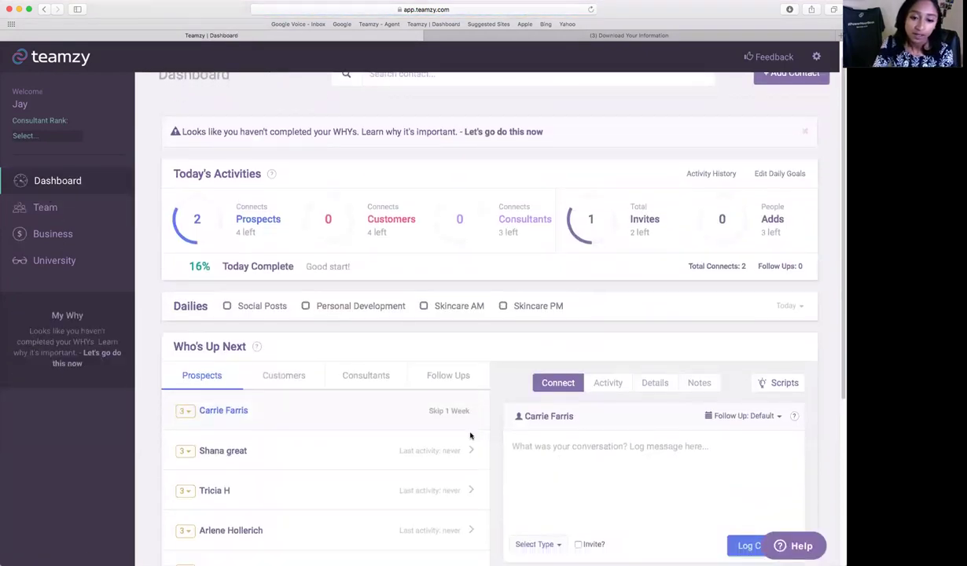
Show the Follow Ups list with the 4-star and 5-star prospects, both due tomorrow.
{"action": "left_click", "coordinate": [446, 377]}
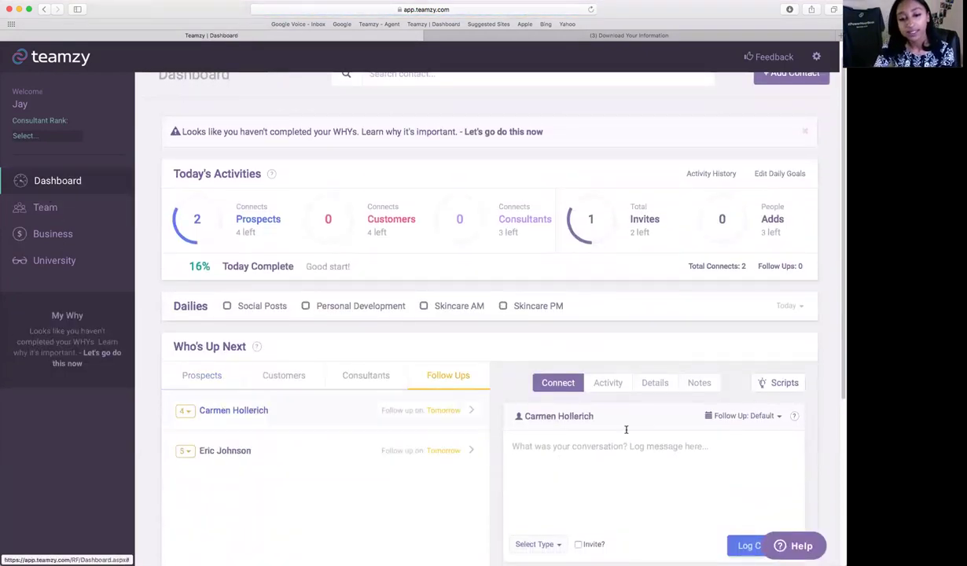
{"action": "scroll", "coordinate": [626, 429], "scroll_direction": "down", "scroll_amount": 1}
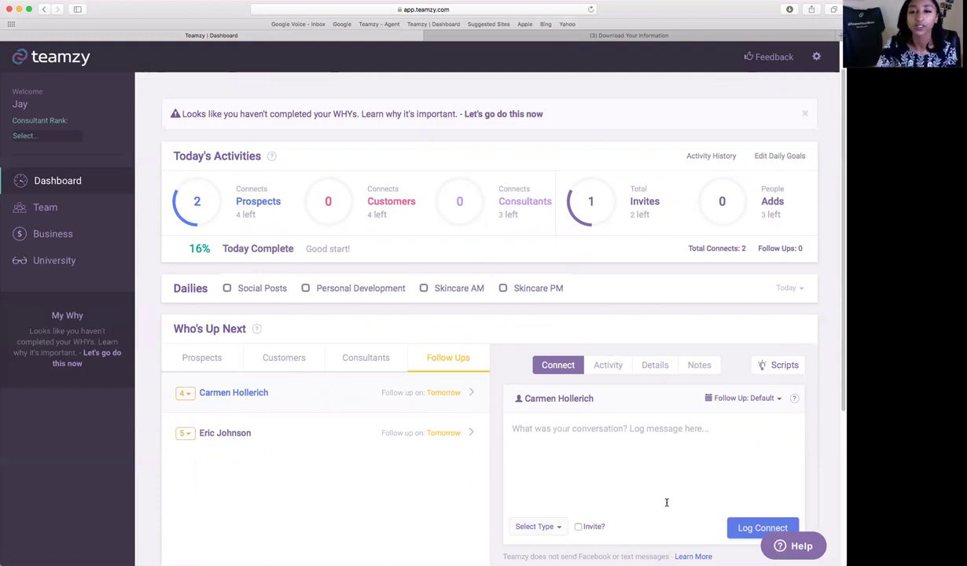
{"action": "scroll", "coordinate": [315, 214], "scroll_direction": "up", "scroll_amount": 1}
{"action": "mouse_move", "coordinate": [558, 246]}
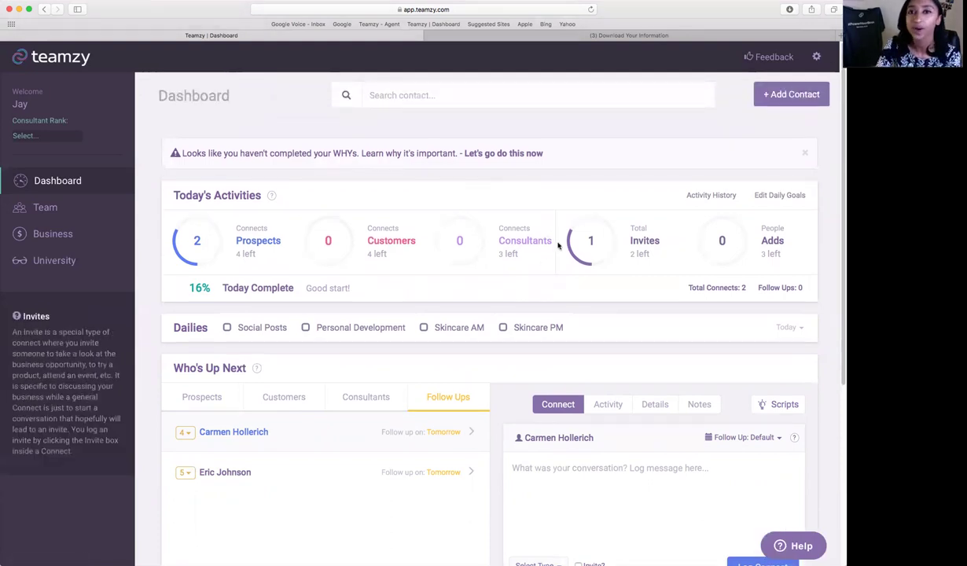
Open the Team page with Rank Mode on and mark the first contact as a Customer.
{"action": "left_click", "coordinate": [60, 214]}
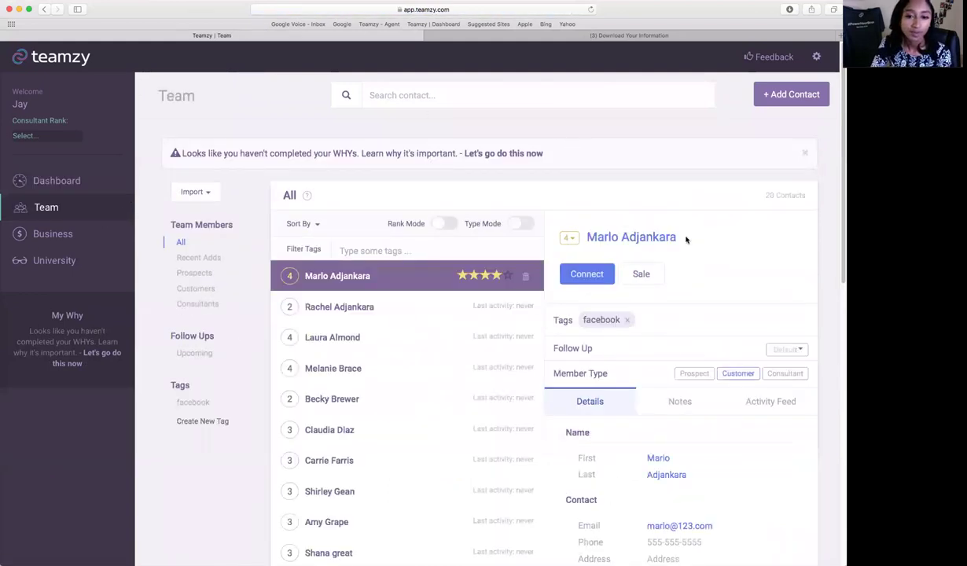
{"action": "scroll", "coordinate": [762, 248], "scroll_direction": "down", "scroll_amount": 1}
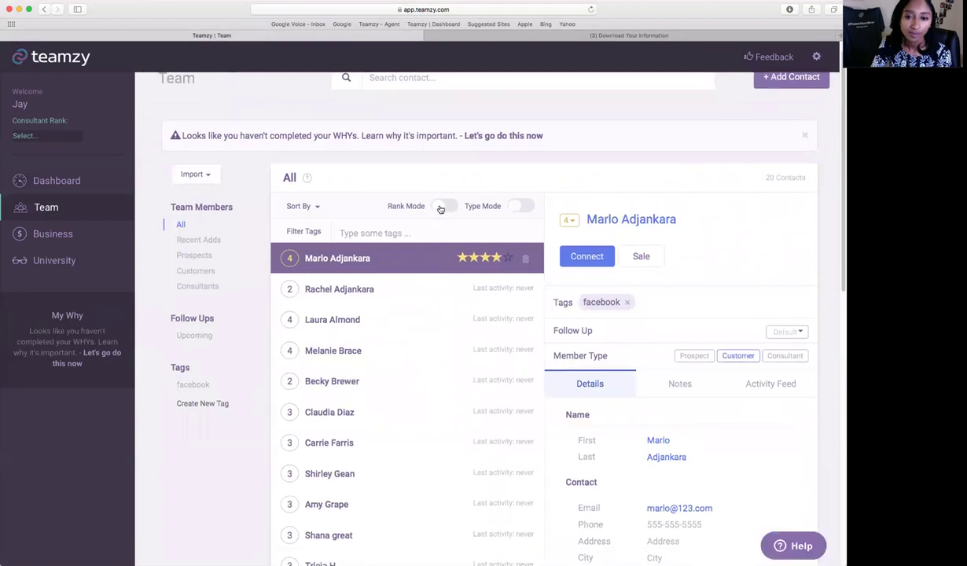
{"action": "left_click", "coordinate": [441, 207]}
{"action": "scroll", "coordinate": [746, 265], "scroll_direction": "down", "scroll_amount": 5}
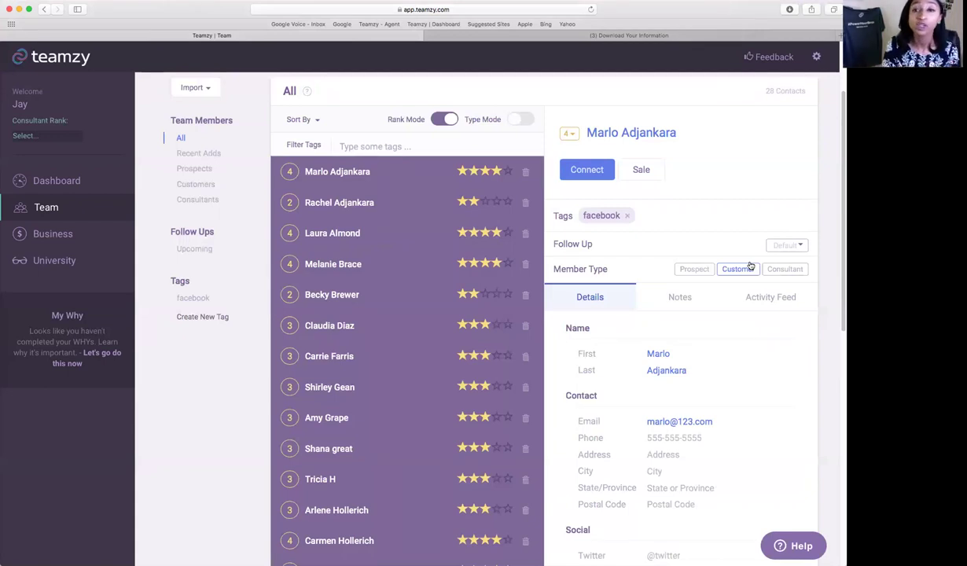
{"action": "left_click", "coordinate": [747, 268]}
Tag the first contact with a new 'eventLA' tag.
{"action": "left_click", "coordinate": [683, 215]}
{"action": "type", "text": "eventLA"}
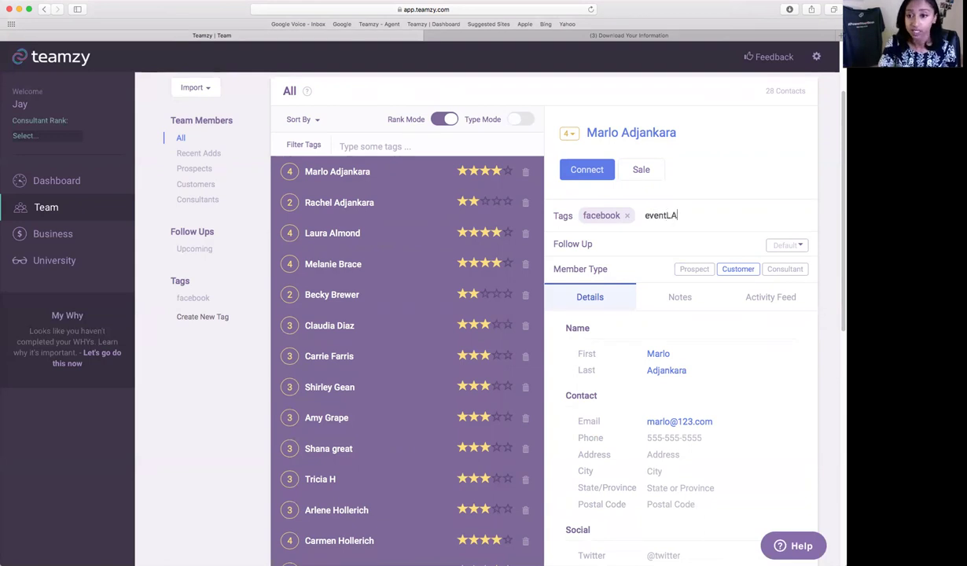
{"action": "key", "text": "Return"}
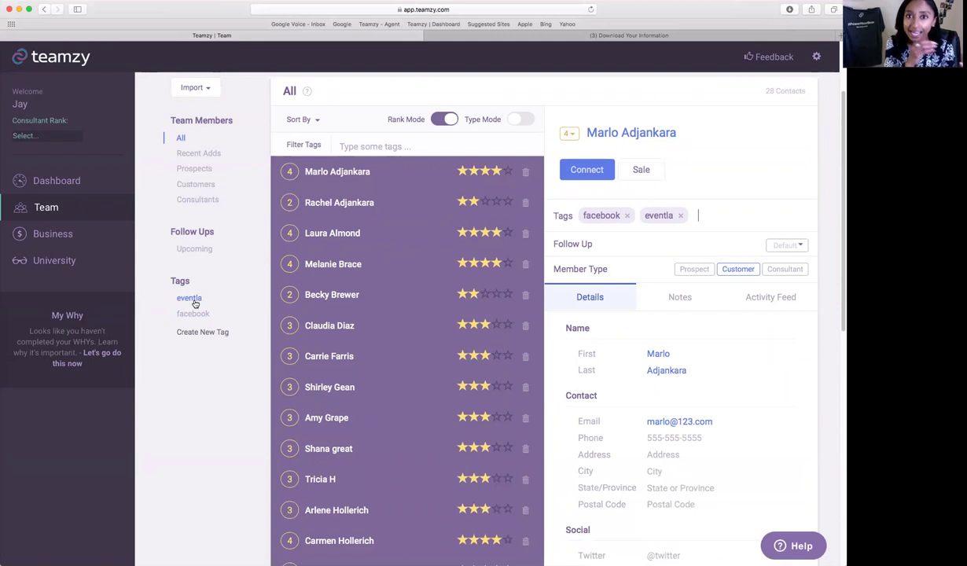
Tag the sixth contact with the existing eventla tag, filter by eventla, then return to the Dashboard.
{"action": "left_click", "coordinate": [324, 318]}
{"action": "left_click", "coordinate": [676, 217]}
{"action": "type", "text": "event"}
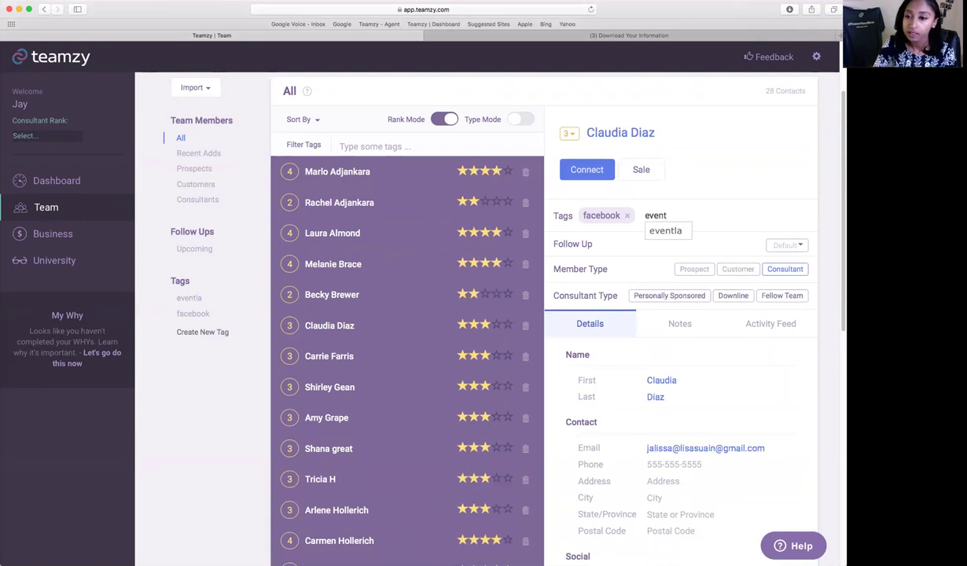
{"action": "left_click", "coordinate": [664, 230]}
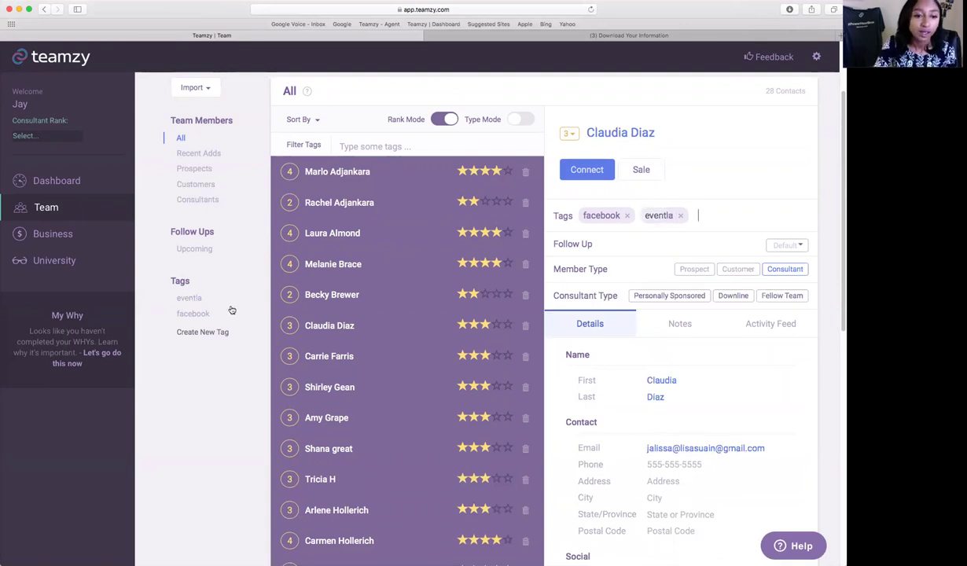
{"action": "left_click", "coordinate": [192, 297]}
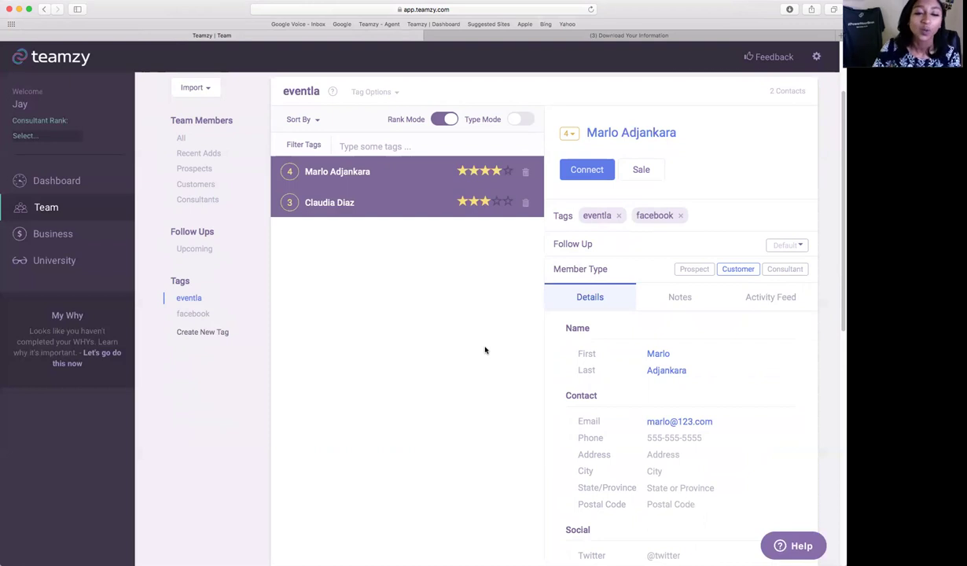
{"action": "left_click", "coordinate": [50, 185]}
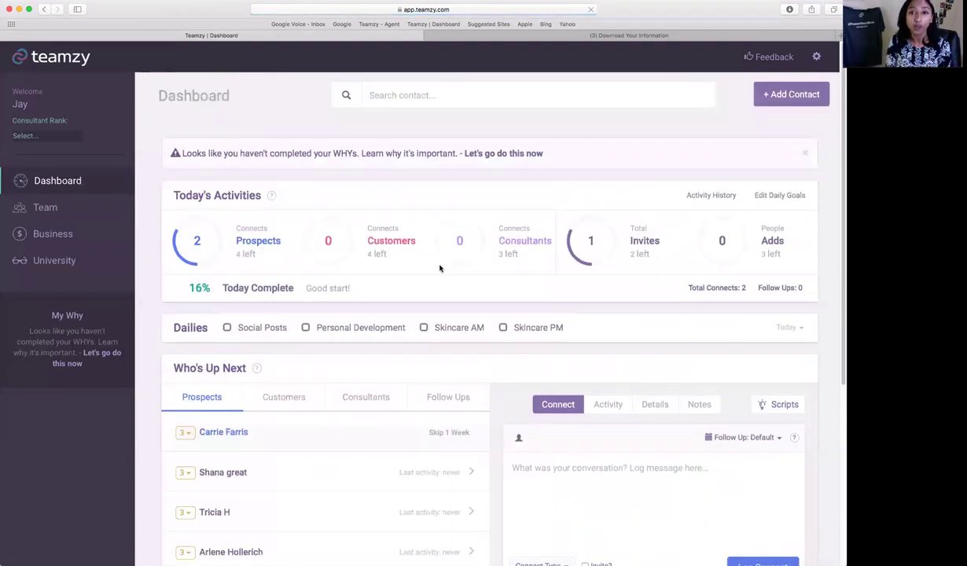
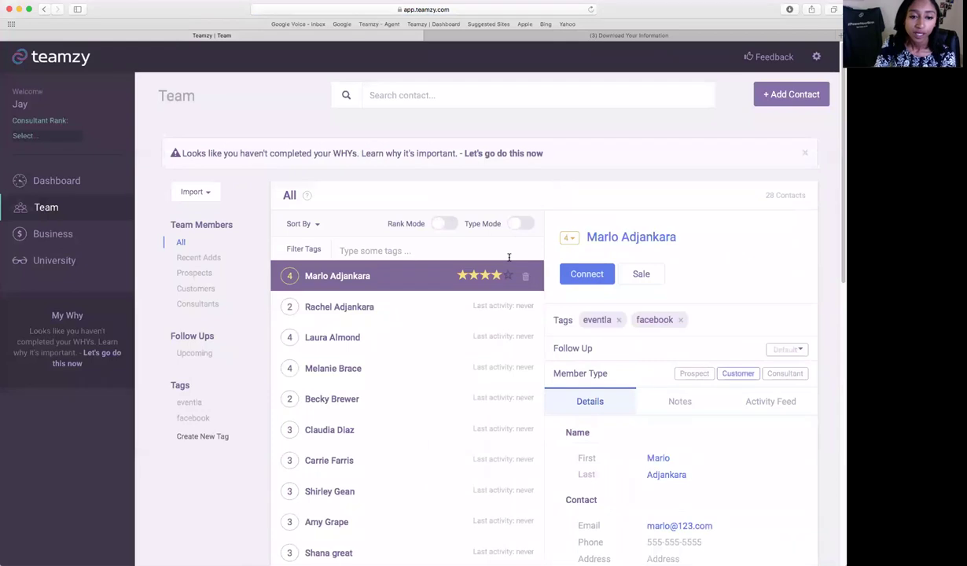
{"action": "left_click", "coordinate": [199, 195]}
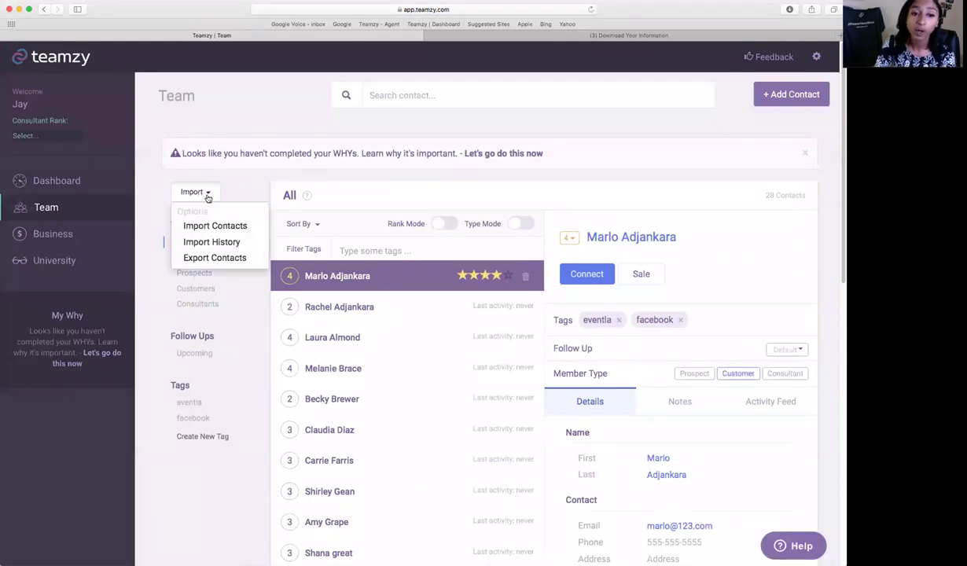
{"action": "left_click", "coordinate": [212, 243]}
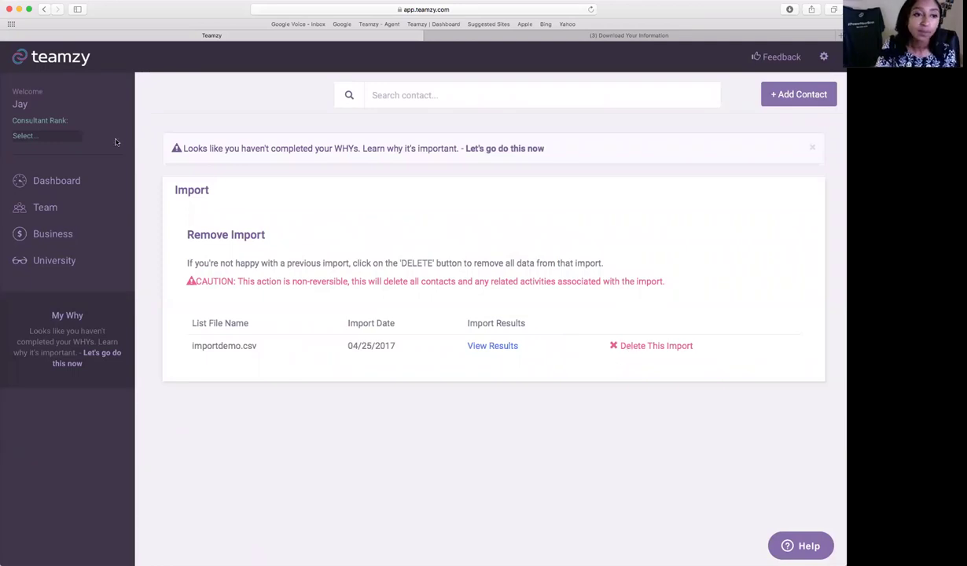
{"action": "left_click", "coordinate": [87, 180]}
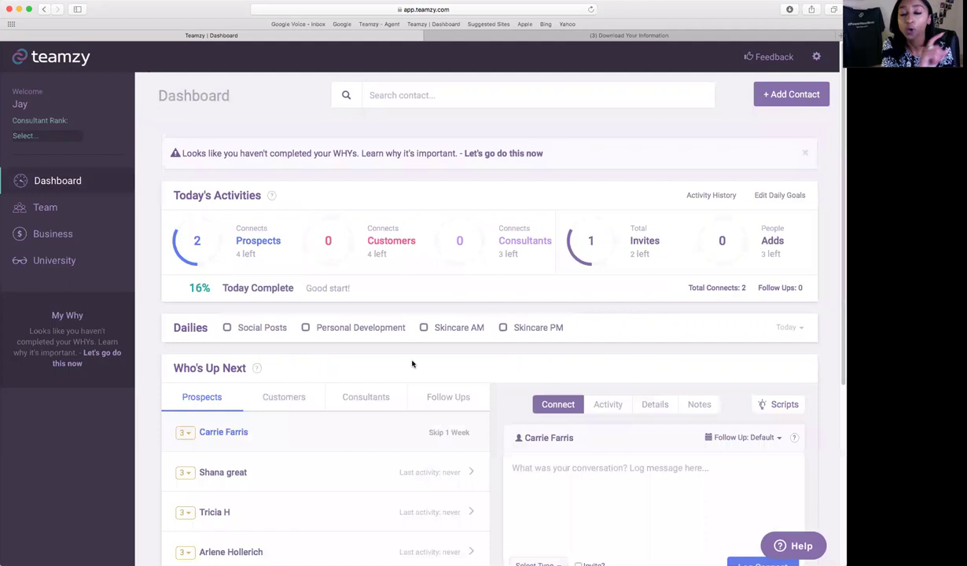
{"action": "left_click", "coordinate": [59, 208]}
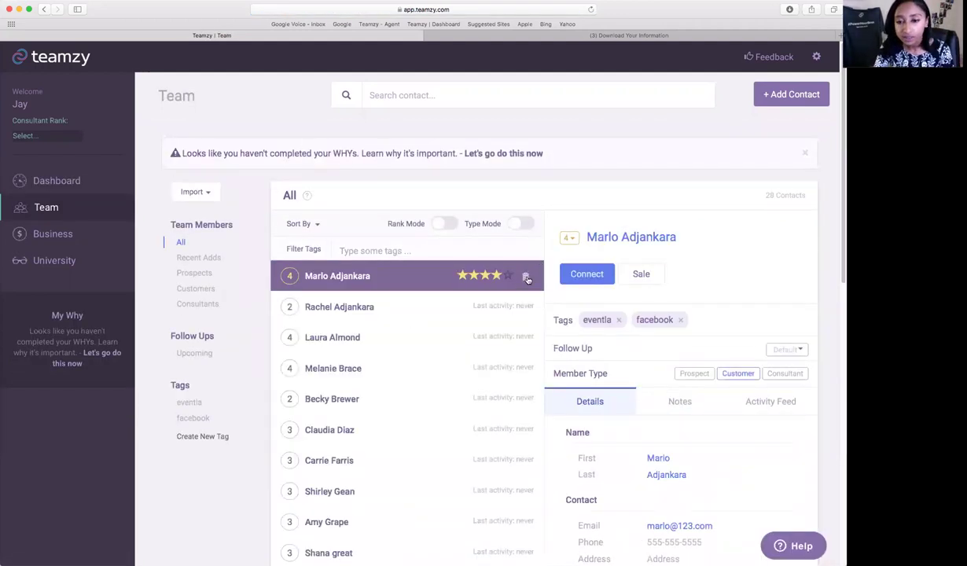
{"action": "left_click", "coordinate": [526, 278]}
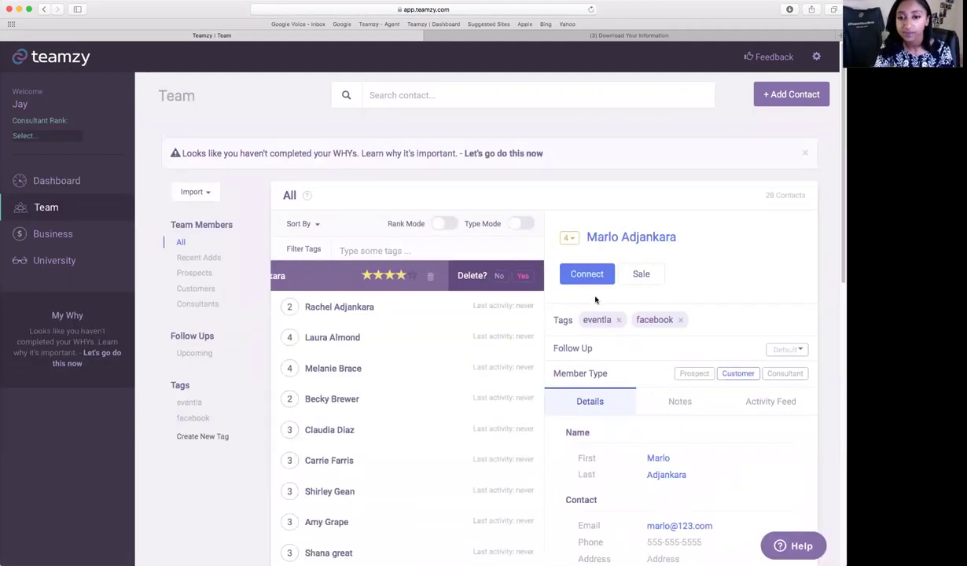
{"action": "left_click", "coordinate": [500, 276]}
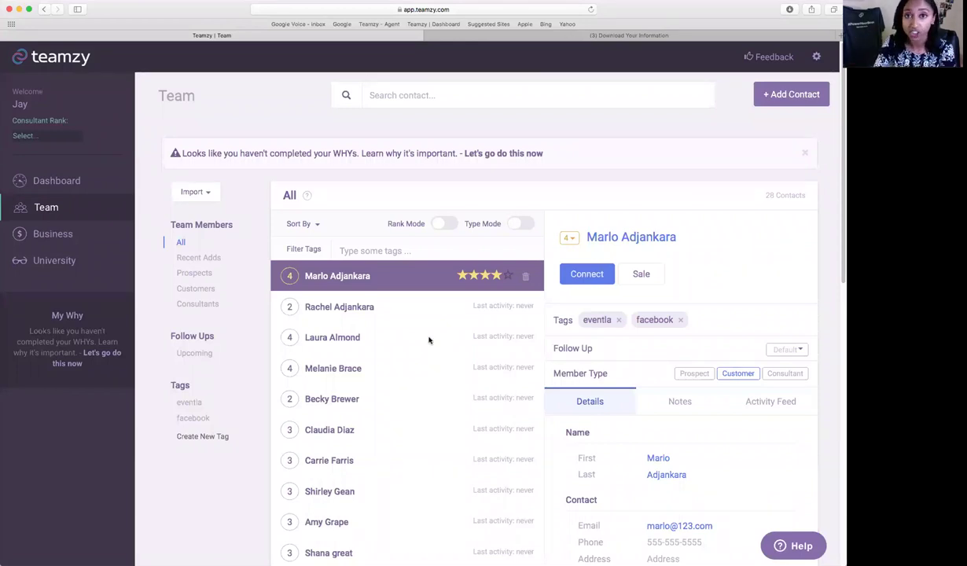
Look over the Import History page, then return to the Dashboard.
{"action": "left_click", "coordinate": [202, 193]}
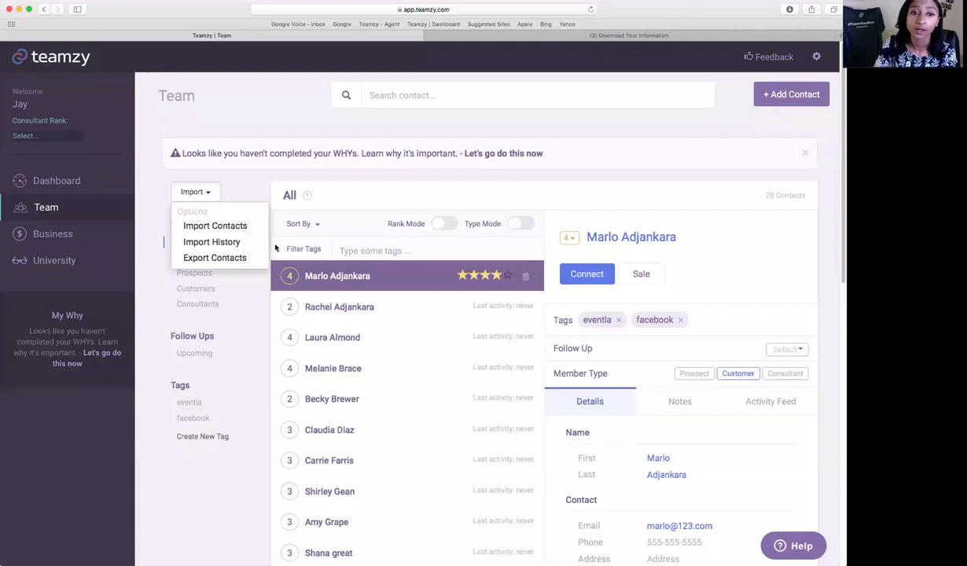
{"action": "left_click", "coordinate": [236, 242]}
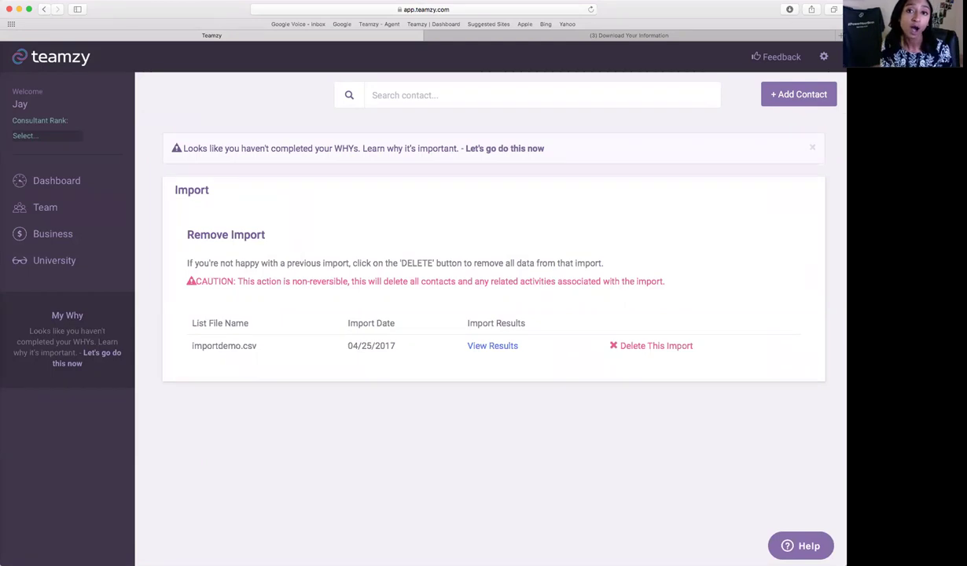
{"action": "left_click", "coordinate": [69, 181]}
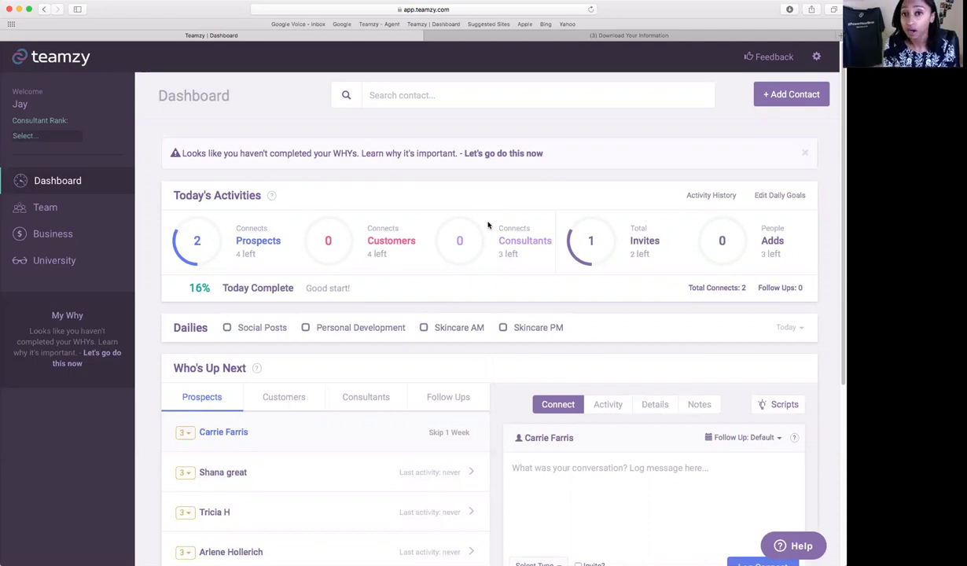
Visit the Team list and Export Contacts page, then show Business stats (9150 income, 3 customers).
{"action": "left_click", "coordinate": [97, 216]}
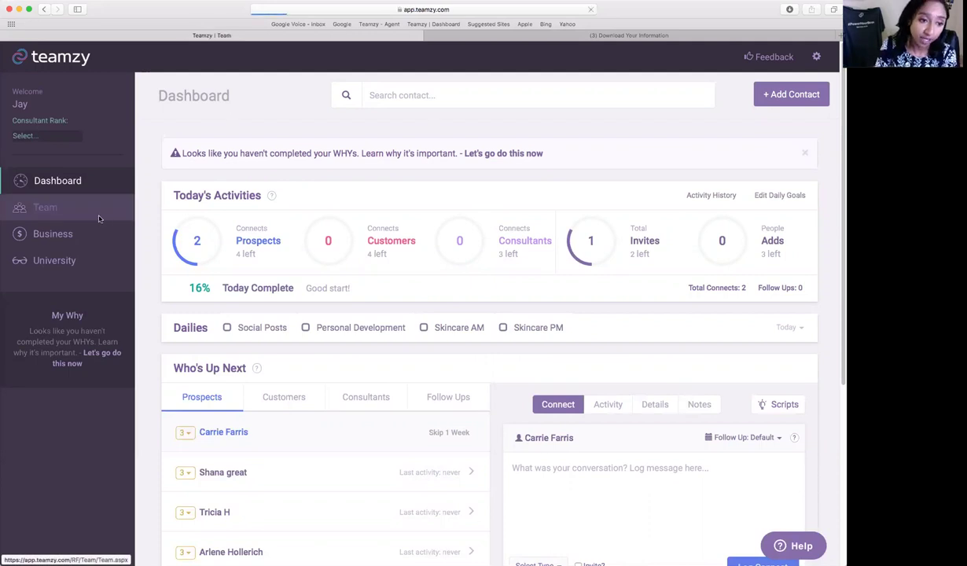
{"action": "left_click", "coordinate": [190, 194]}
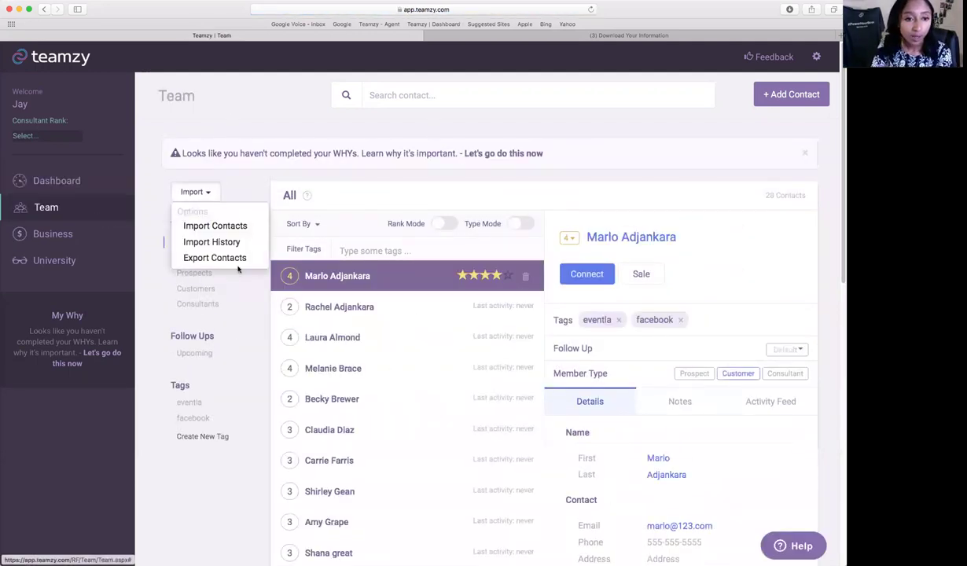
{"action": "left_click", "coordinate": [209, 257]}
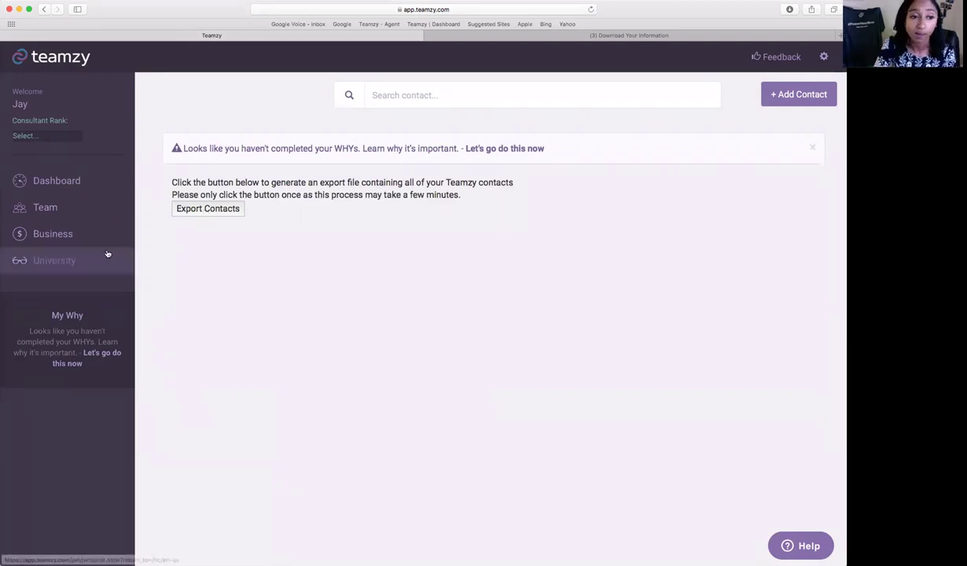
{"action": "left_click", "coordinate": [62, 234]}
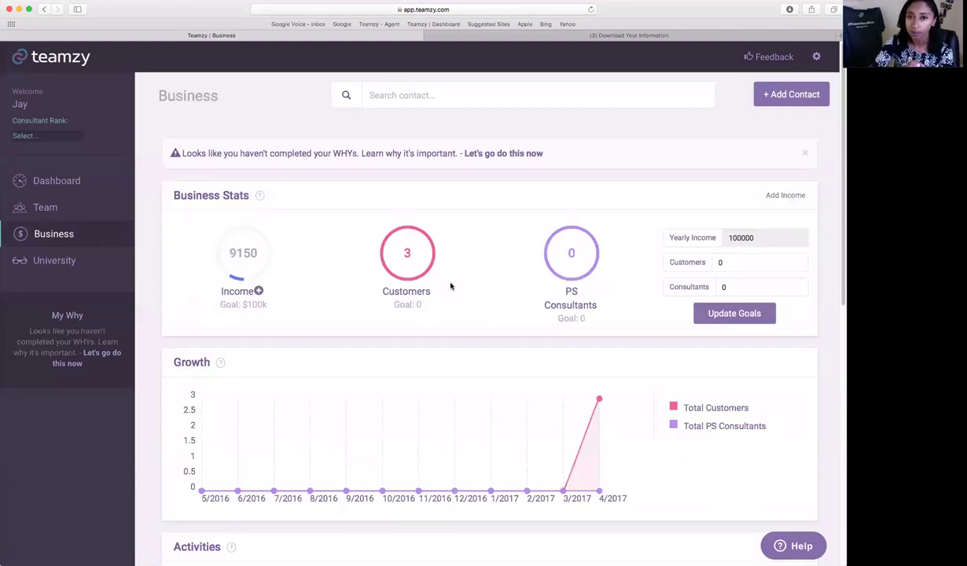
Filter Activity History to Invites only, then scroll back up to the growth chart.
{"action": "scroll", "coordinate": [567, 304], "scroll_direction": "down", "scroll_amount": 5}
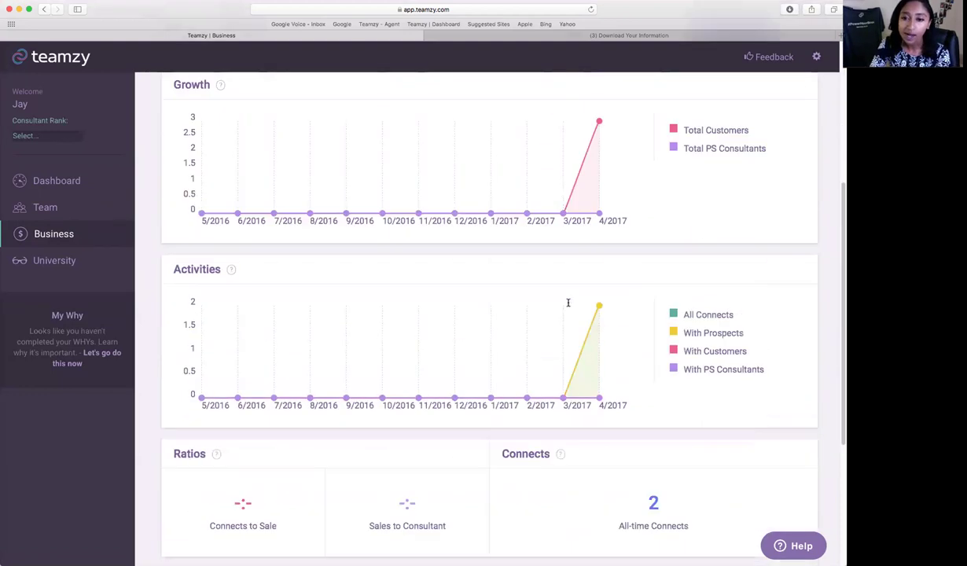
{"action": "scroll", "coordinate": [567, 302], "scroll_direction": "down", "scroll_amount": 2}
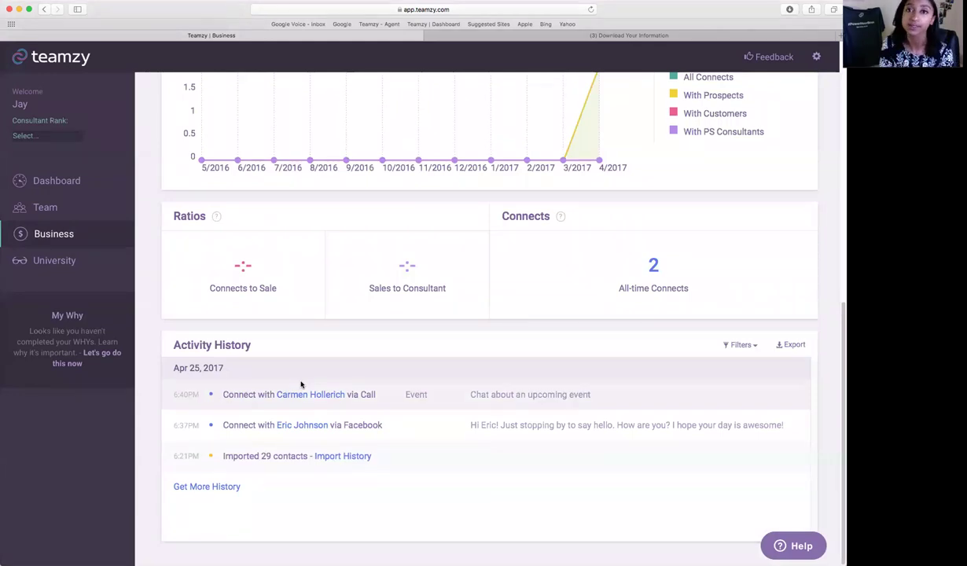
{"action": "left_click", "coordinate": [747, 345]}
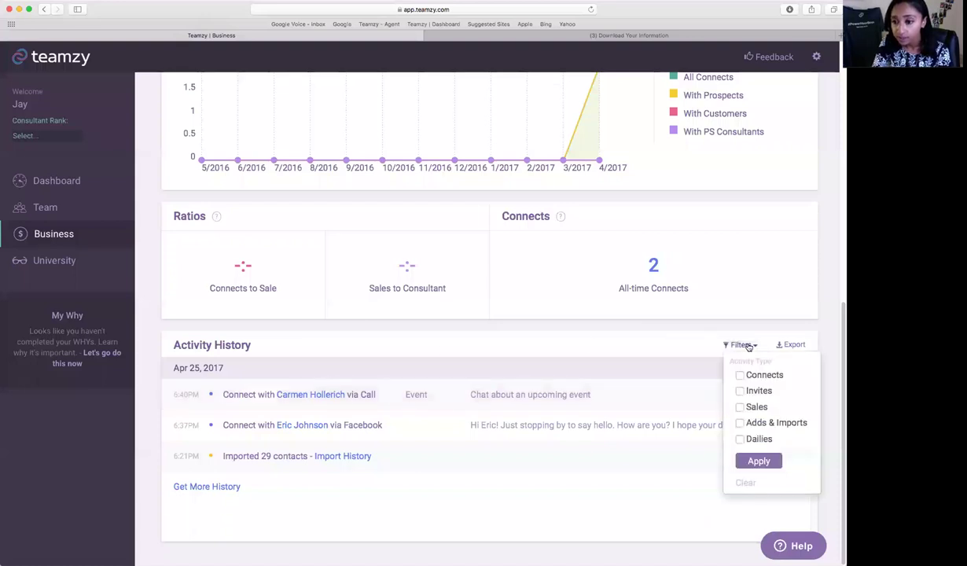
{"action": "left_click", "coordinate": [739, 391]}
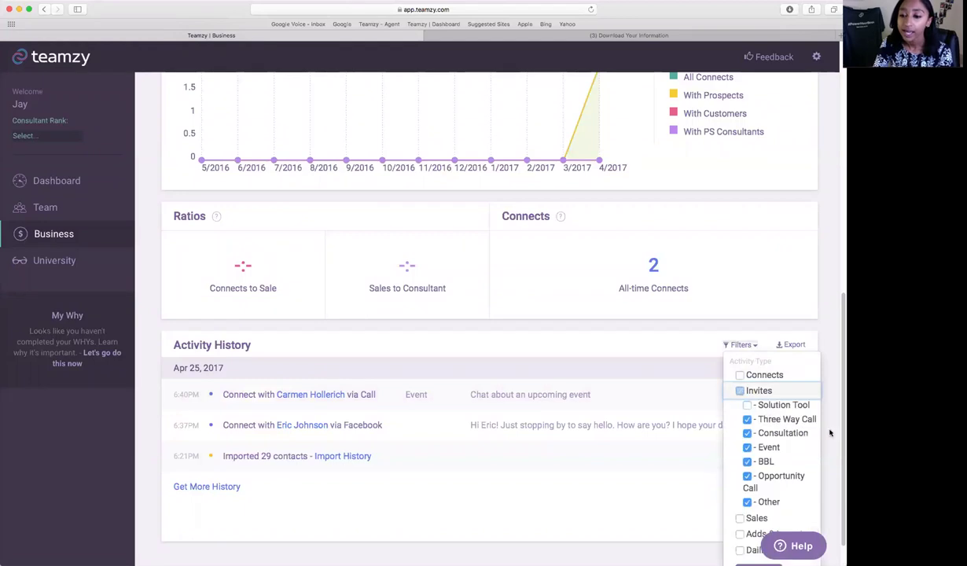
{"action": "scroll", "coordinate": [782, 485], "scroll_direction": "down", "scroll_amount": 2}
{"action": "left_click", "coordinate": [750, 530]}
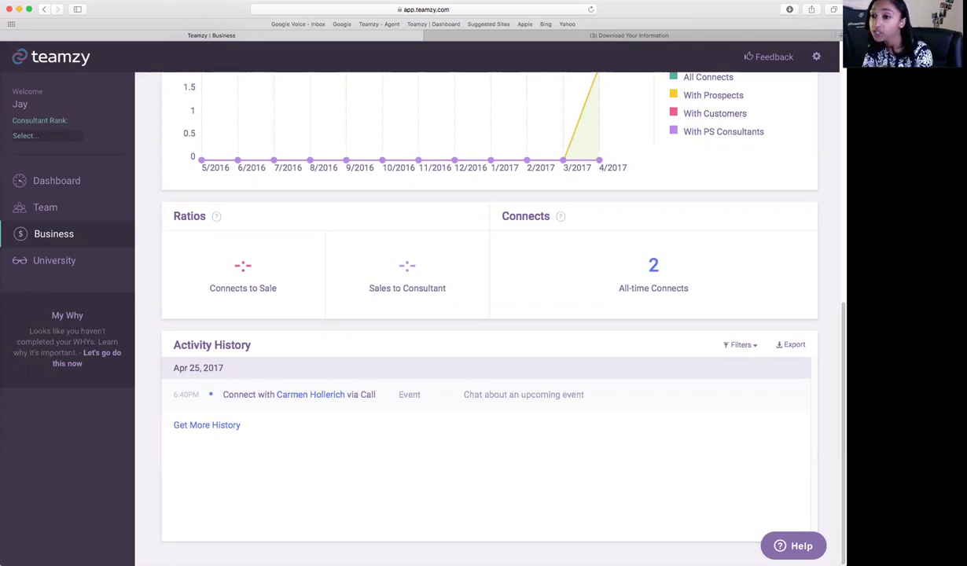
{"action": "scroll", "coordinate": [637, 319], "scroll_direction": "up", "scroll_amount": 10}
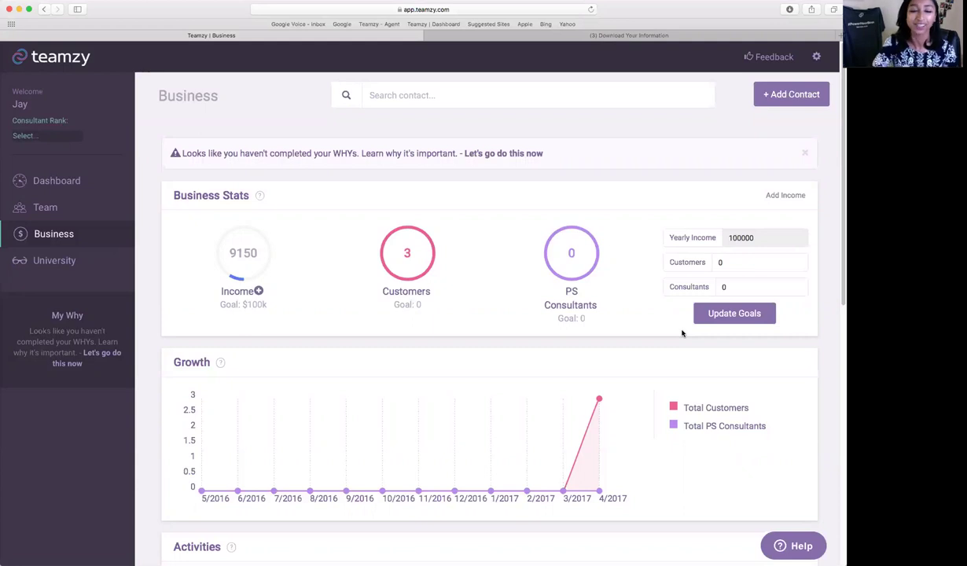
Return through the Dashboard to the Team list and turn on Rank Mode star ratings.
{"action": "left_click", "coordinate": [57, 182]}
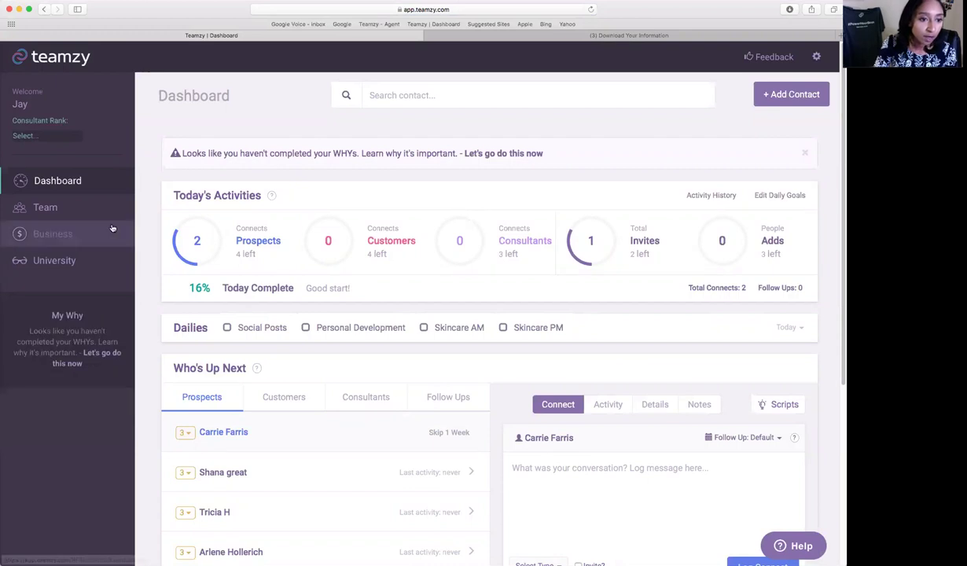
{"action": "left_click", "coordinate": [46, 208]}
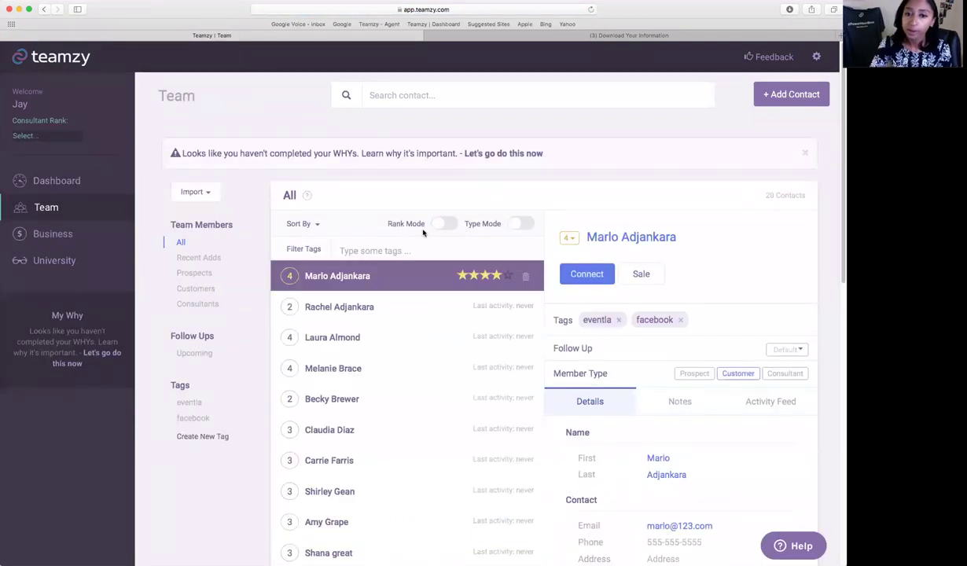
{"action": "left_click", "coordinate": [441, 224]}
Show the second ranked contact's details: 2 stars, tagged facebook, type Customer.
{"action": "scroll", "coordinate": [445, 355], "scroll_direction": "down", "scroll_amount": 2}
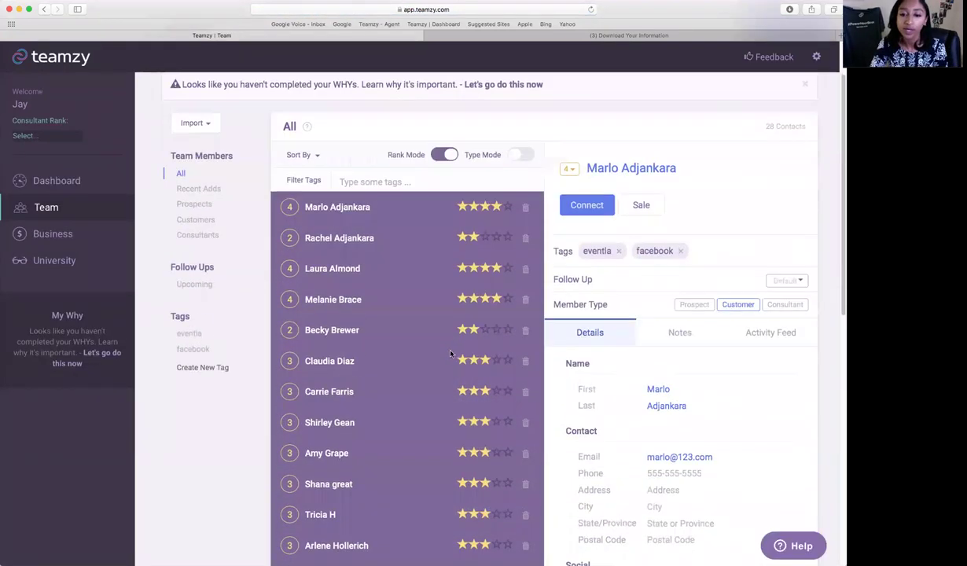
{"action": "left_click", "coordinate": [391, 251]}
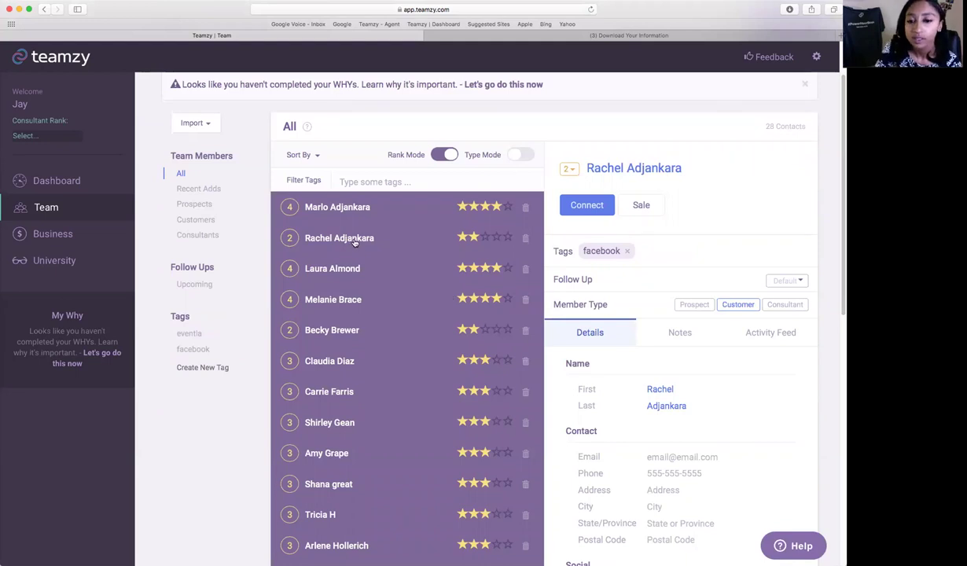
{"action": "scroll", "coordinate": [792, 313], "scroll_direction": "down", "scroll_amount": 2}
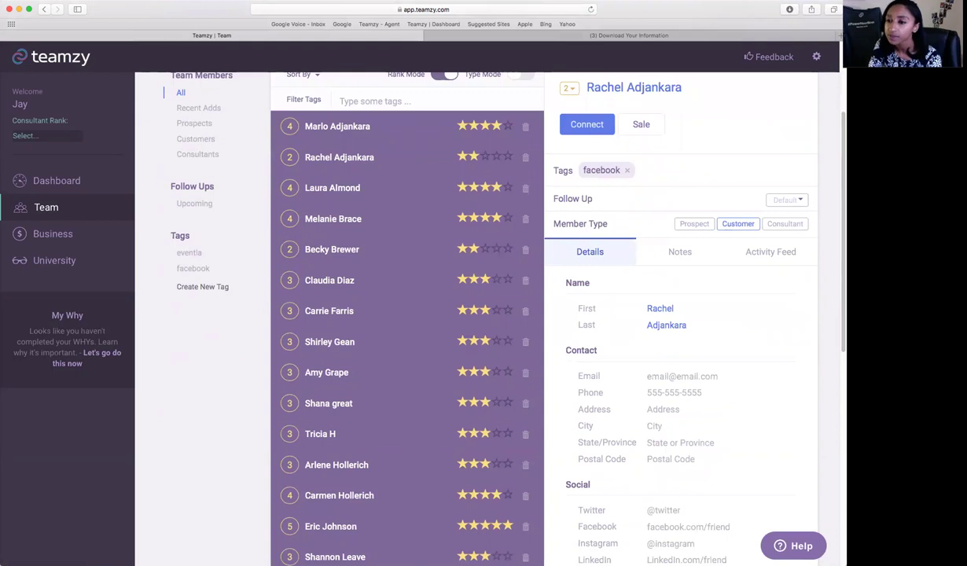
{"action": "scroll", "coordinate": [758, 223], "scroll_direction": "up", "scroll_amount": 1}
{"action": "scroll", "coordinate": [758, 223], "scroll_direction": "up", "scroll_amount": 2}
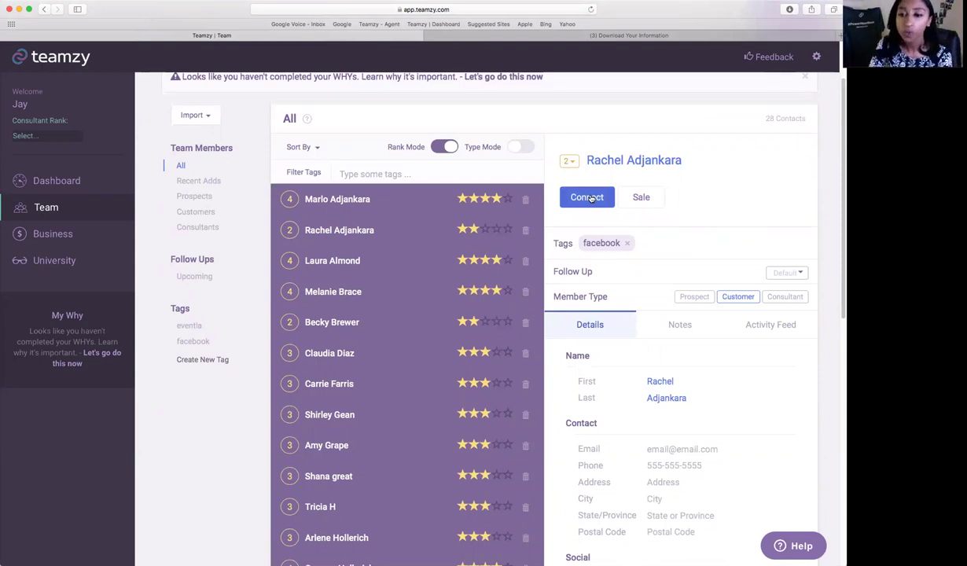
Start a connect entry for this contact dated April 25th, 2017, message left blank.
{"action": "left_click", "coordinate": [591, 198]}
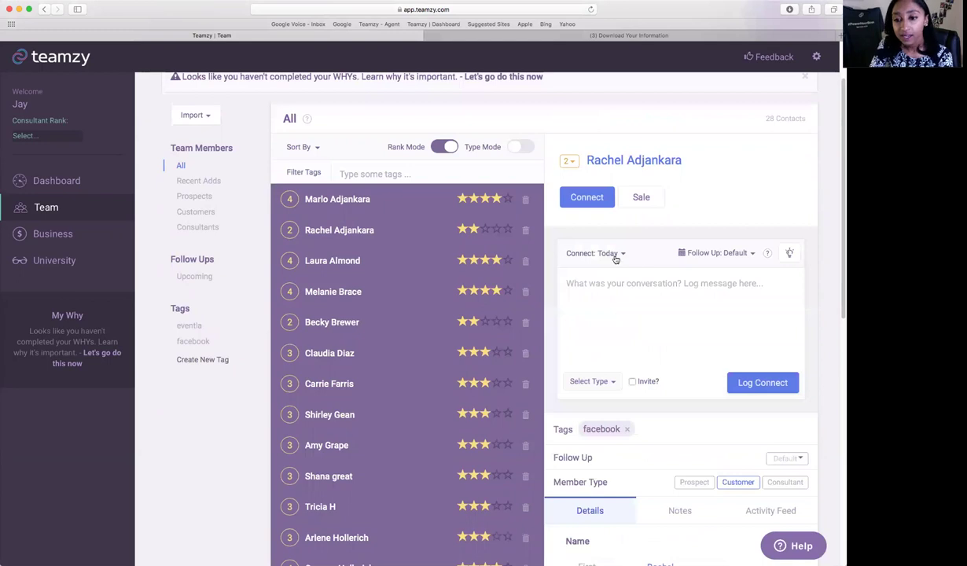
{"action": "left_click", "coordinate": [613, 256]}
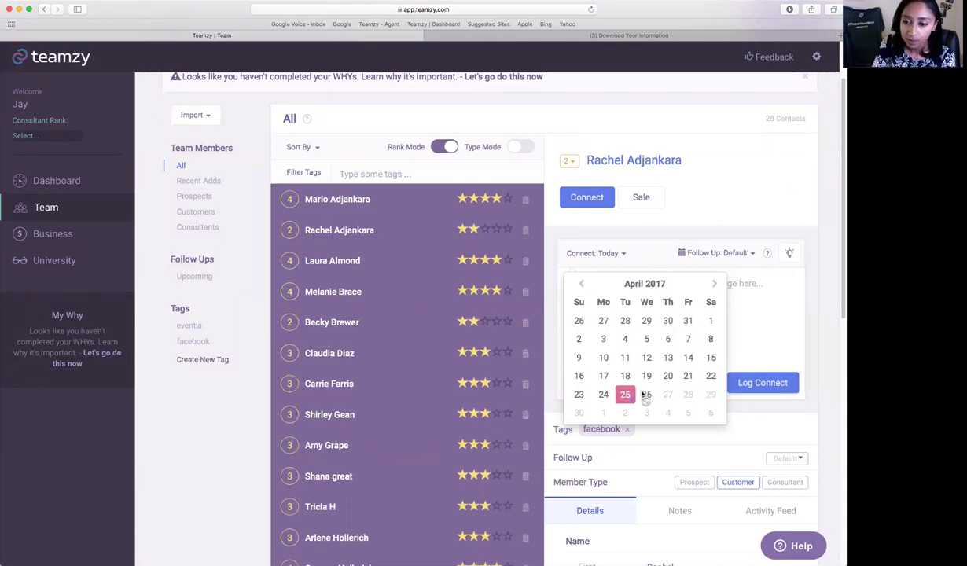
{"action": "left_click", "coordinate": [625, 394]}
{"action": "scroll", "coordinate": [633, 258], "scroll_direction": "up", "scroll_amount": 2}
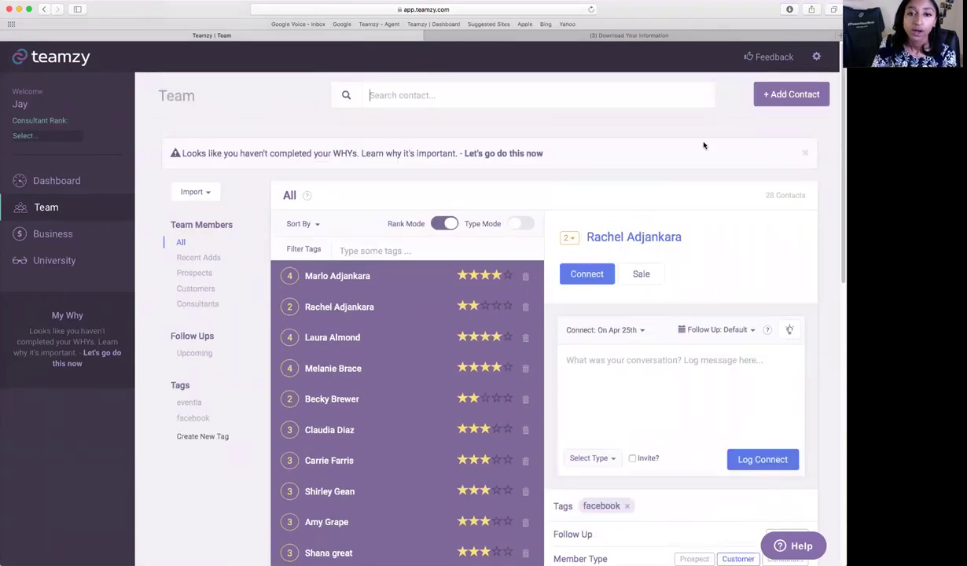
Search contacts by the prospect's first name and view the first match's details.
{"action": "type", "text": "eric"}
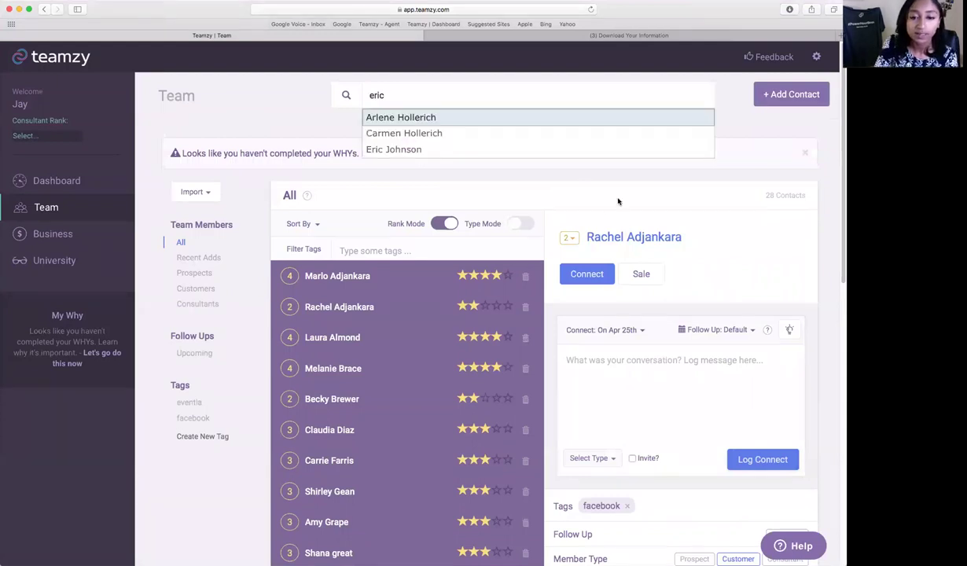
{"action": "left_click", "coordinate": [357, 277]}
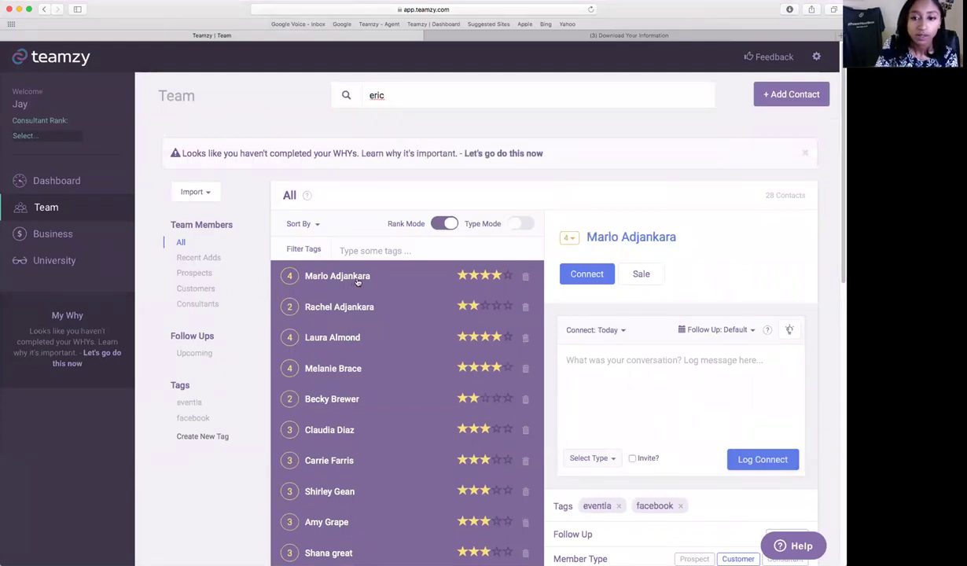
{"action": "scroll", "coordinate": [377, 286], "scroll_direction": "down", "scroll_amount": 10}
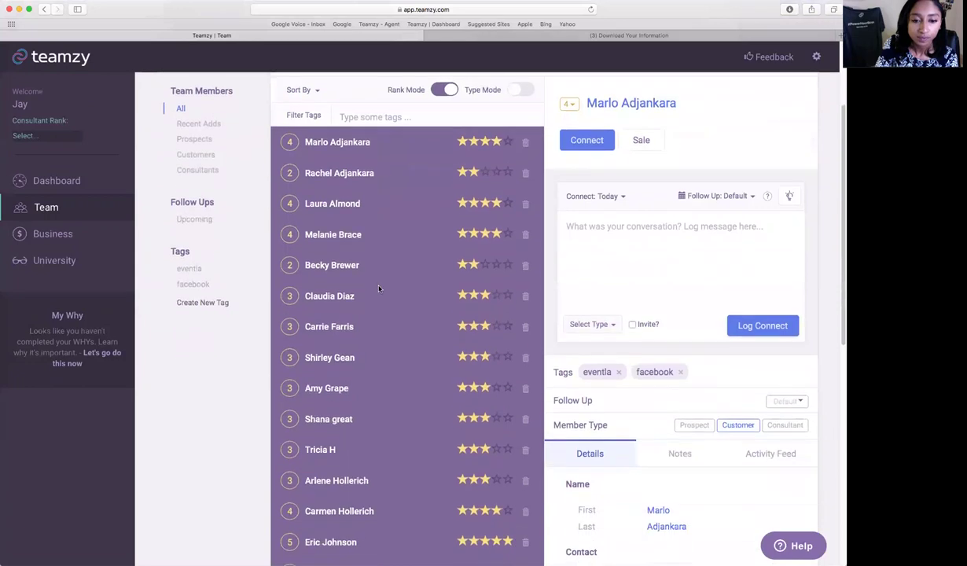
{"action": "scroll", "coordinate": [379, 292], "scroll_direction": "down", "scroll_amount": 4}
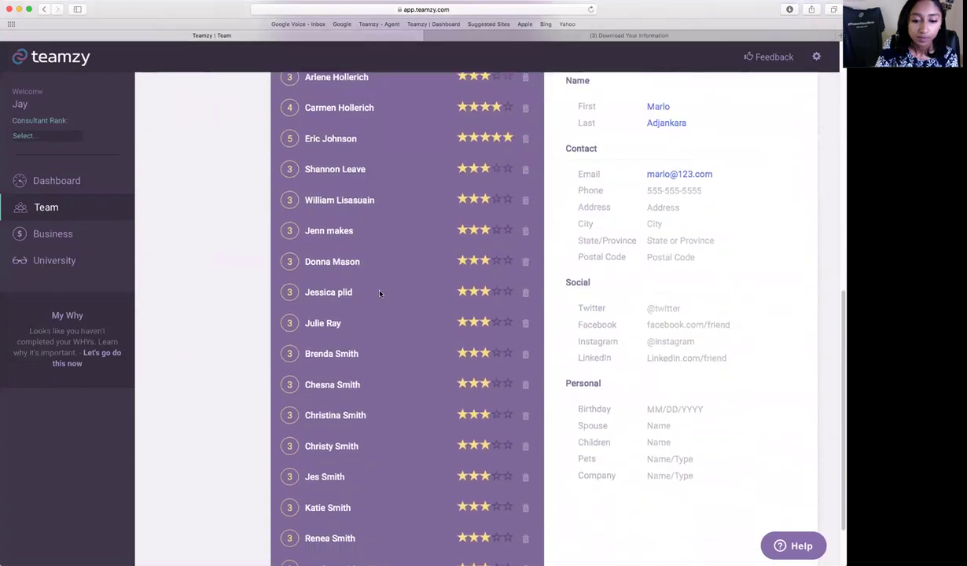
{"action": "scroll", "coordinate": [378, 289], "scroll_direction": "up", "scroll_amount": 2}
Open the five-star contact's details, check the blank Twitter field, and return to the Dashboard.
{"action": "left_click", "coordinate": [334, 167]}
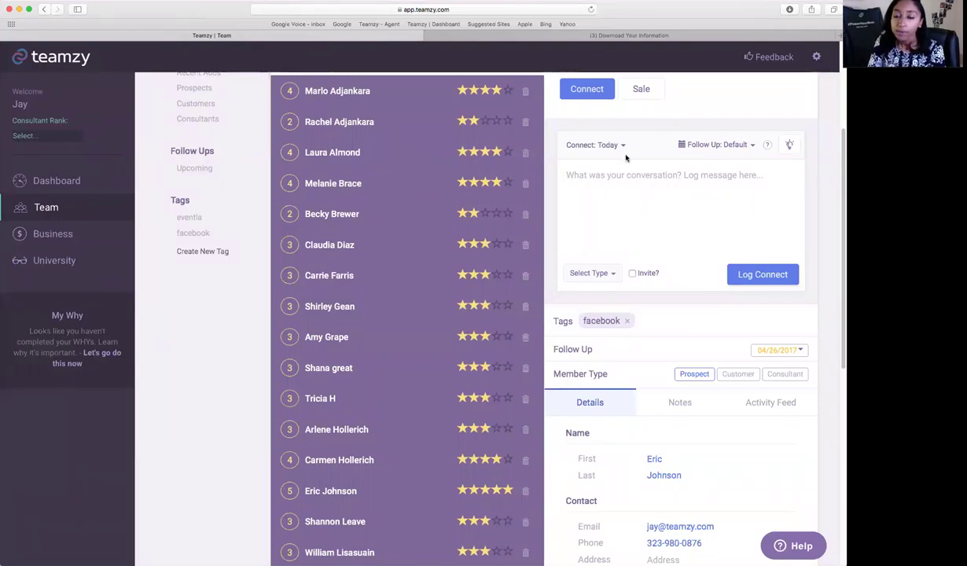
{"action": "scroll", "coordinate": [602, 153], "scroll_direction": "up", "scroll_amount": 5}
{"action": "scroll", "coordinate": [763, 461], "scroll_direction": "down", "scroll_amount": 12}
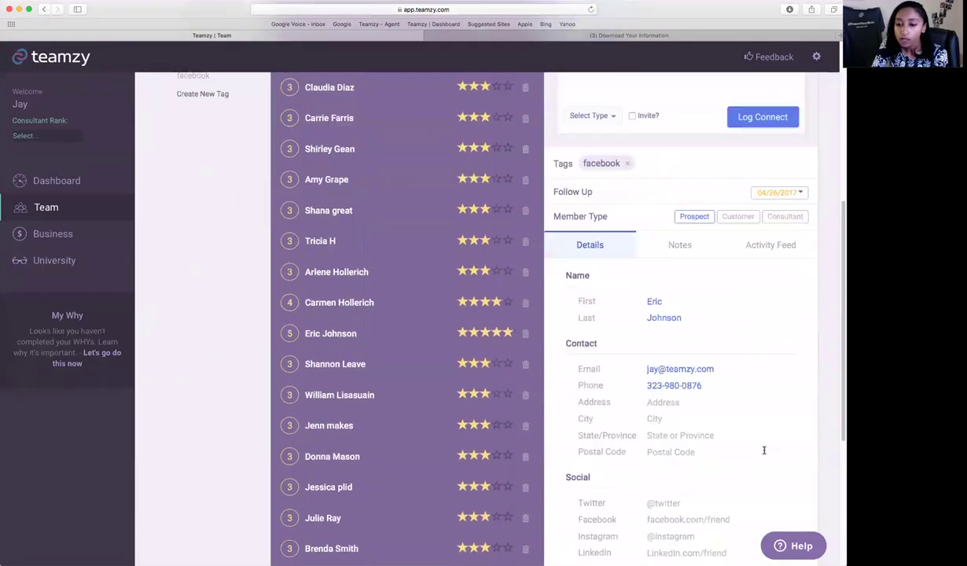
{"action": "left_click", "coordinate": [667, 309]}
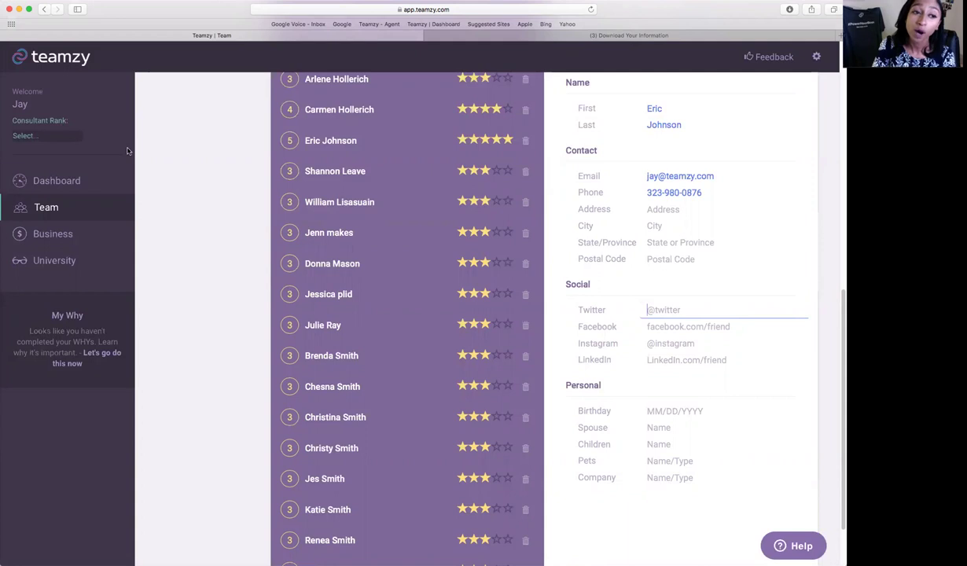
{"action": "left_click", "coordinate": [92, 179]}
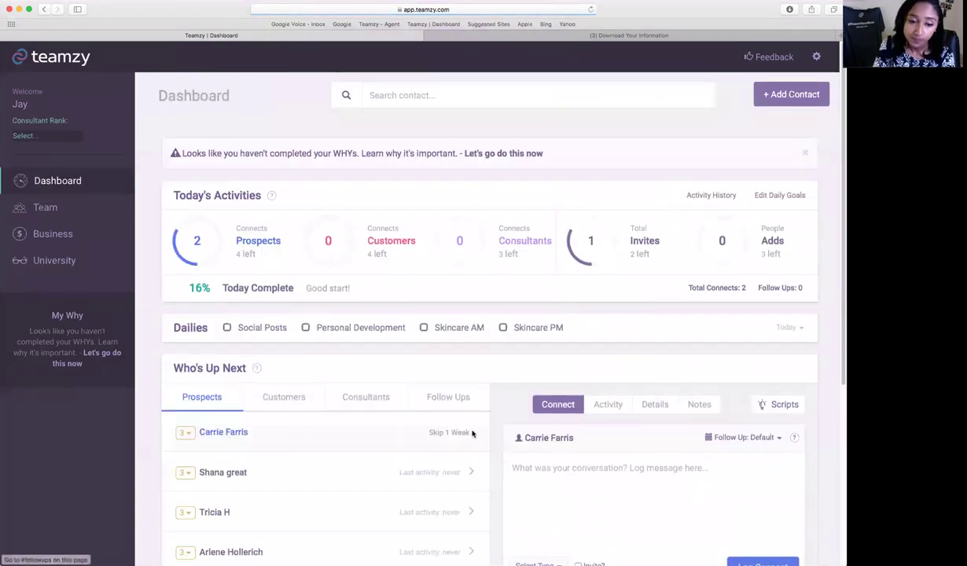
Show the top Who's Up Next prospect's details and open their Facebook link.
{"action": "scroll", "coordinate": [472, 433], "scroll_direction": "down", "scroll_amount": 2}
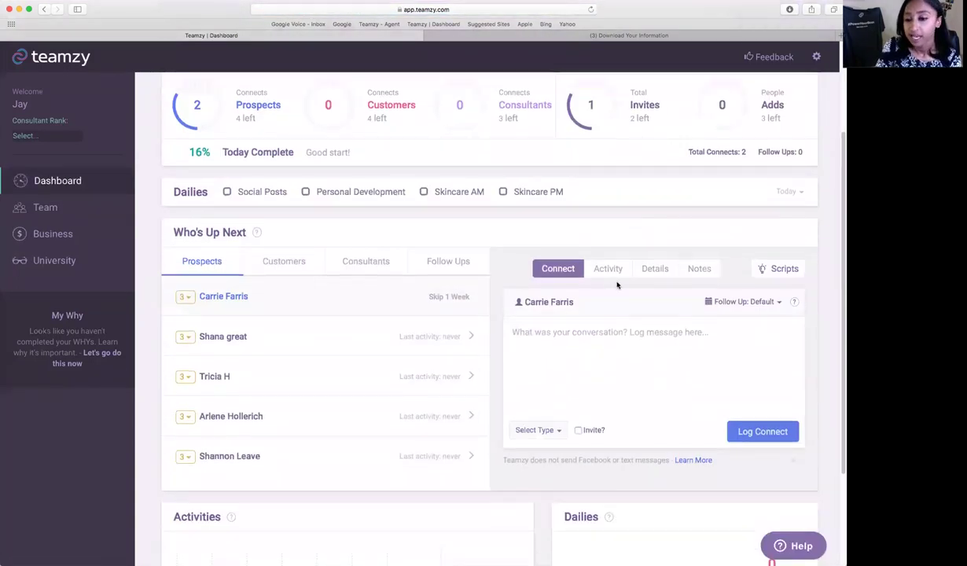
{"action": "left_click", "coordinate": [655, 268]}
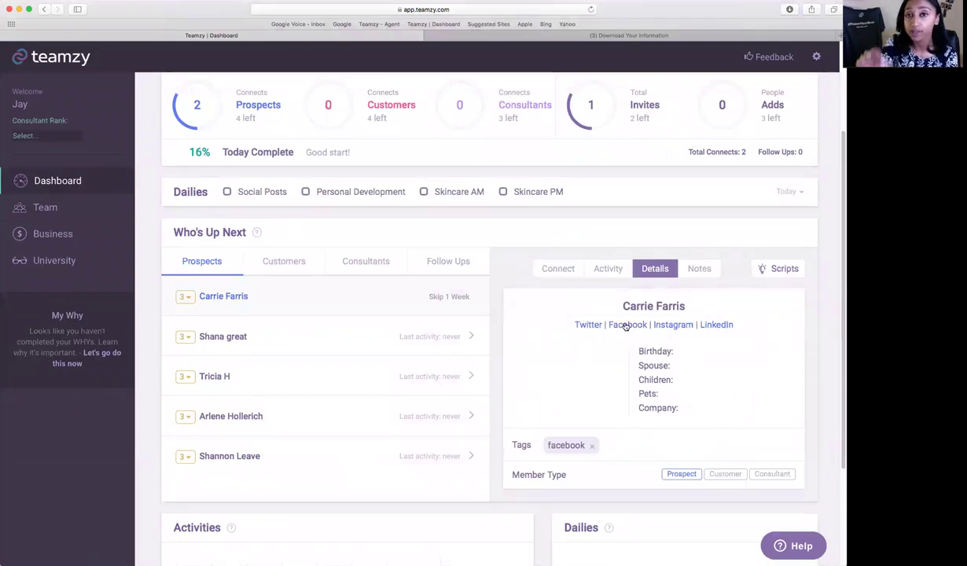
{"action": "left_click", "coordinate": [626, 326]}
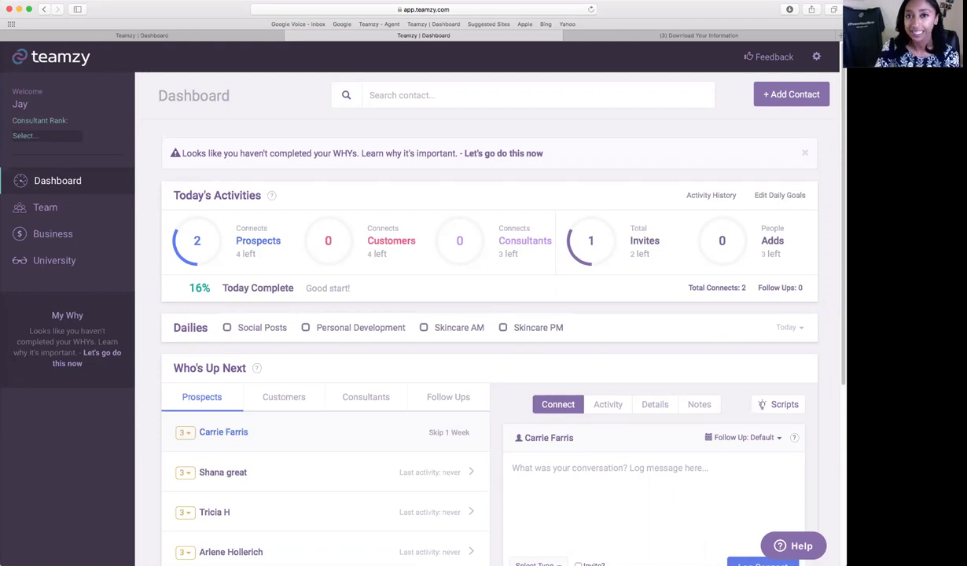
Add a new prospect contact with the person's first and last name.
{"action": "left_click", "coordinate": [759, 98]}
{"action": "left_click", "coordinate": [380, 174]}
{"action": "key", "text": "Tab"}
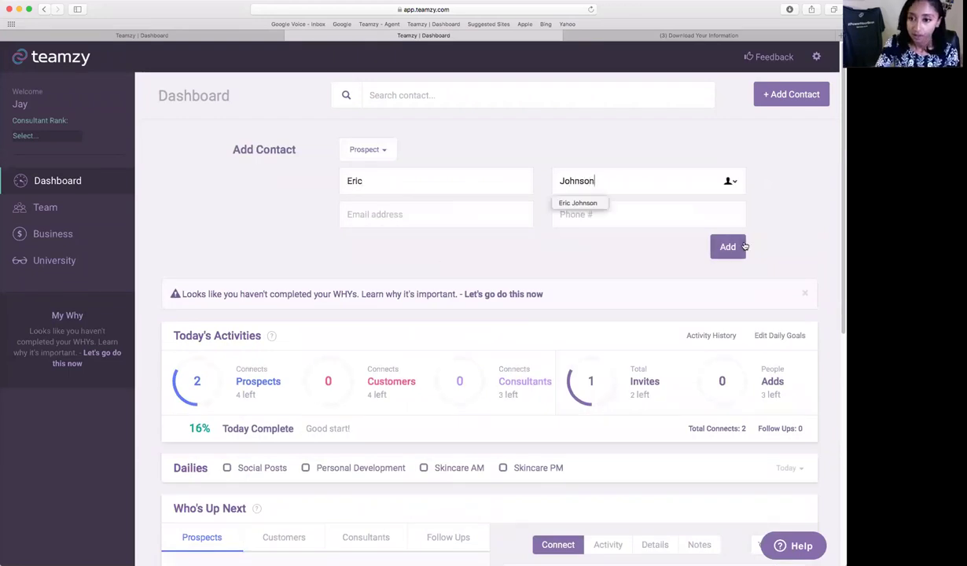
{"action": "left_click", "coordinate": [743, 246]}
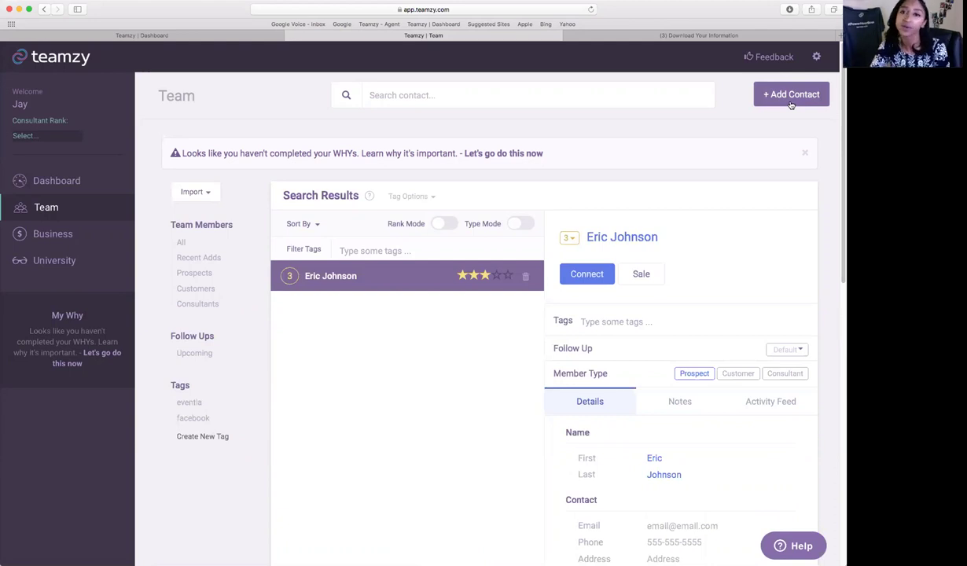
List all 29 team contacts and bring up the Sort By options.
{"action": "scroll", "coordinate": [798, 241], "scroll_direction": "down", "scroll_amount": 2}
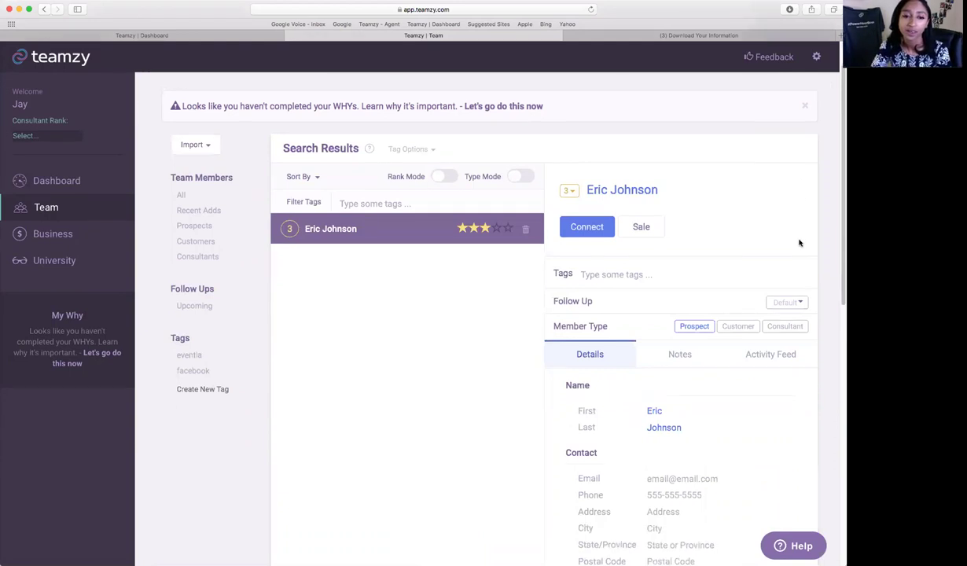
{"action": "left_click", "coordinate": [181, 194]}
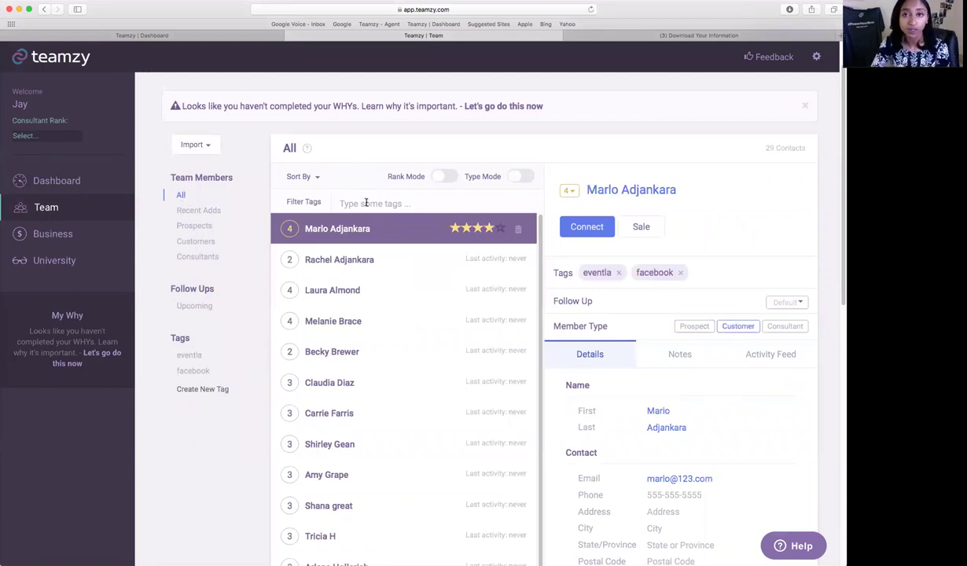
{"action": "left_click", "coordinate": [307, 177]}
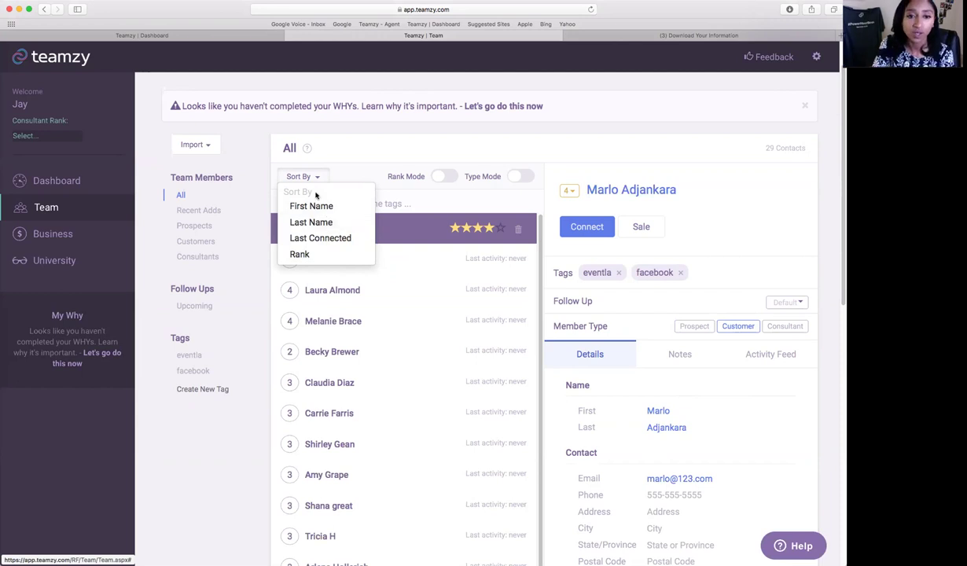
Close Sort By, turn on Rank Mode stars, and view the first of the same-named contacts.
{"action": "left_click", "coordinate": [312, 191]}
{"action": "left_click", "coordinate": [442, 178]}
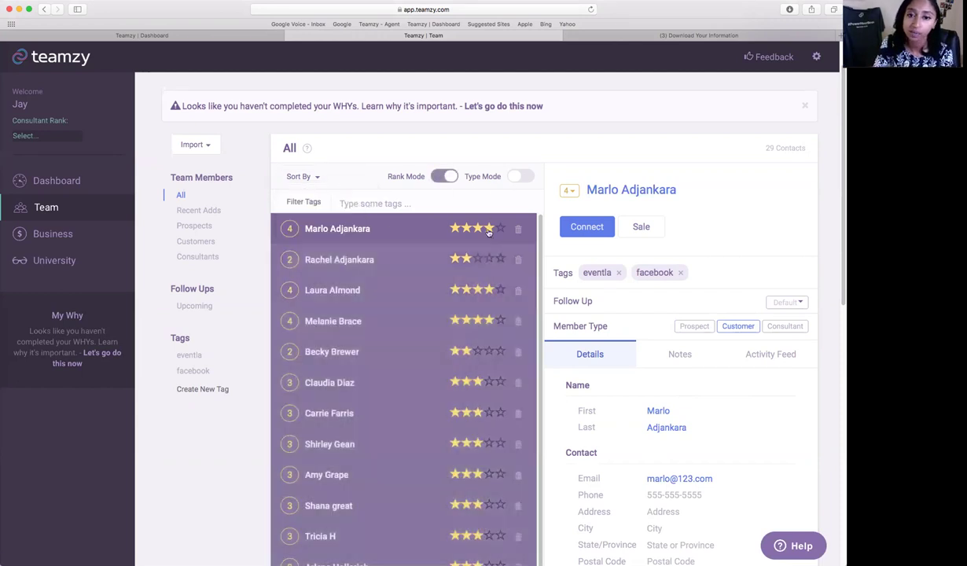
{"action": "scroll", "coordinate": [424, 324], "scroll_direction": "down", "scroll_amount": 3}
{"action": "scroll", "coordinate": [427, 326], "scroll_direction": "down", "scroll_amount": 2}
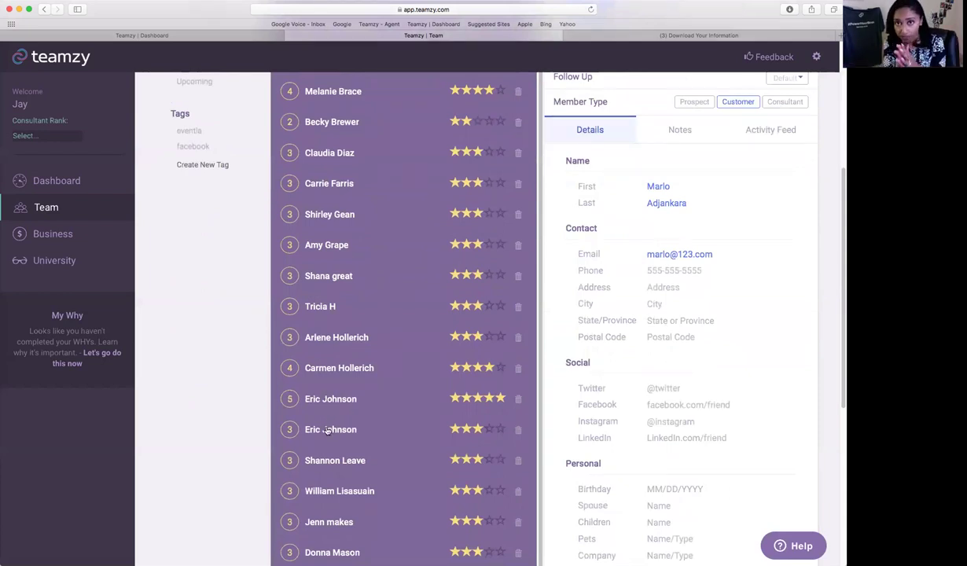
{"action": "left_click", "coordinate": [333, 393]}
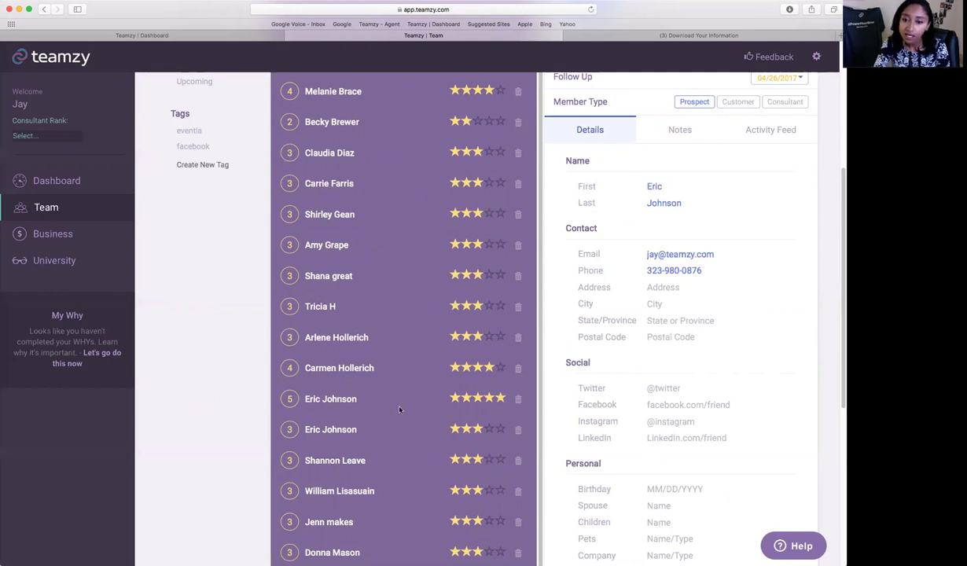
Delete the duplicate three-star contact, keeping the five-star one with the same name.
{"action": "left_click", "coordinate": [348, 432]}
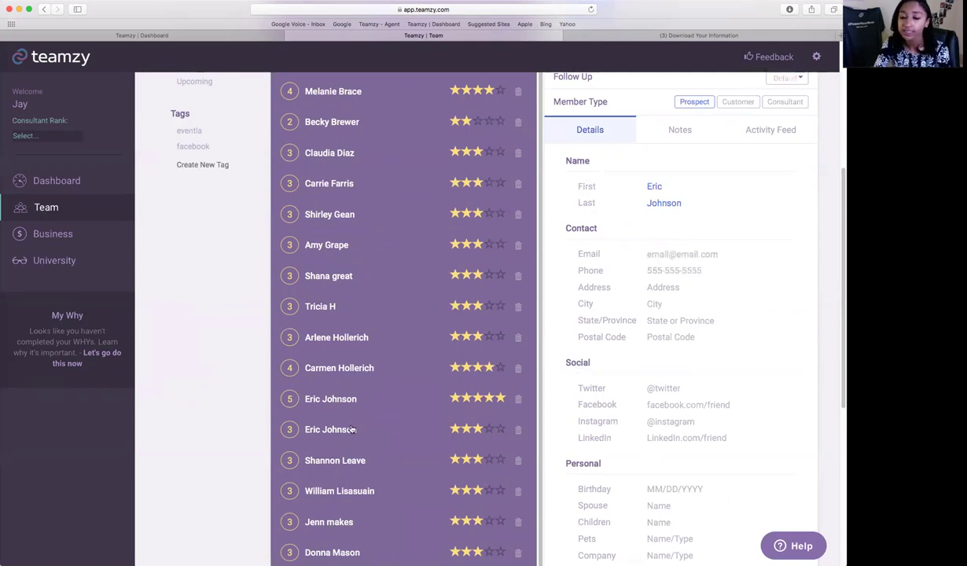
{"action": "left_click", "coordinate": [517, 430]}
{"action": "left_click", "coordinate": [516, 431]}
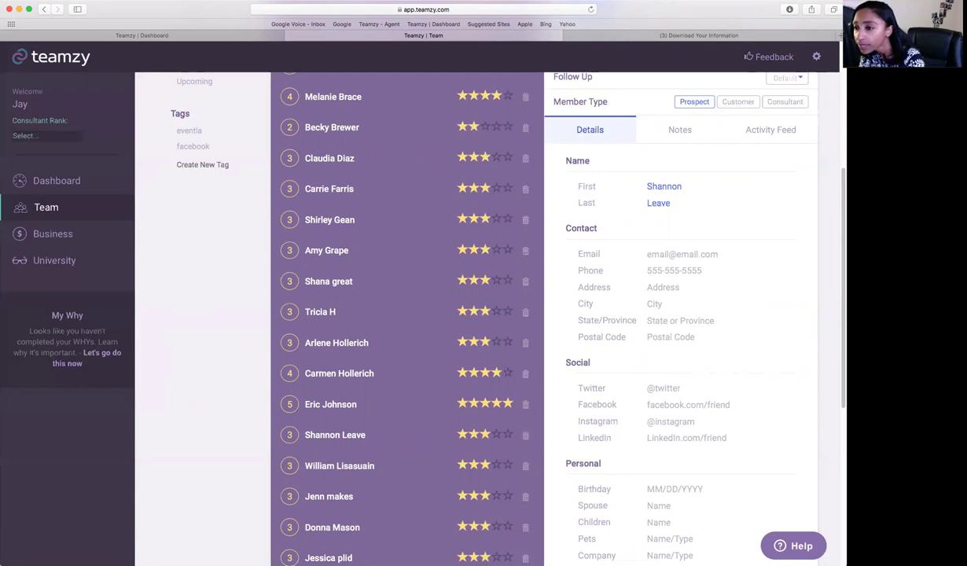
{"action": "scroll", "coordinate": [543, 275], "scroll_direction": "up", "scroll_amount": 5}
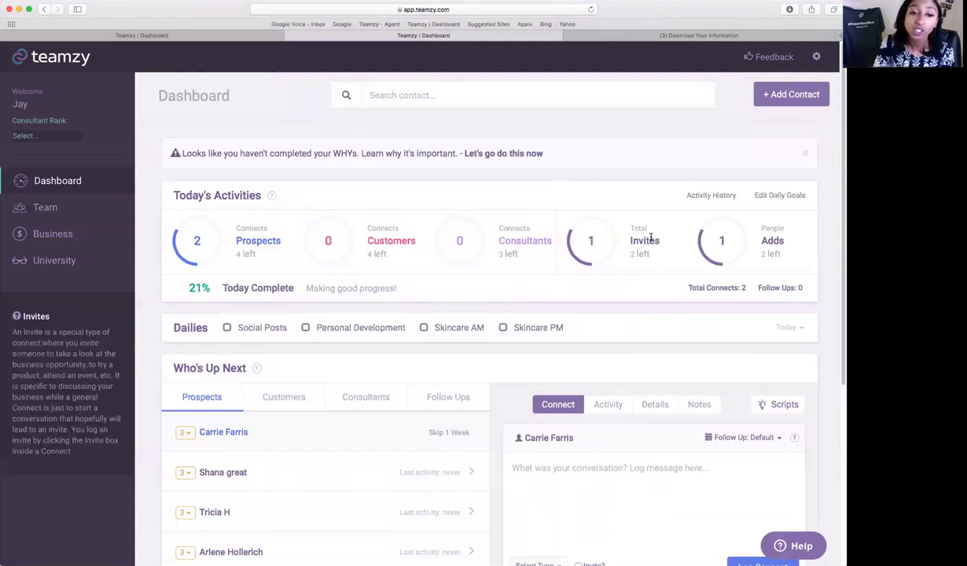
Read the Prospects counter's description on the dashboard showing today's 21% activity progress.
{"action": "mouse_move", "coordinate": [256, 234]}
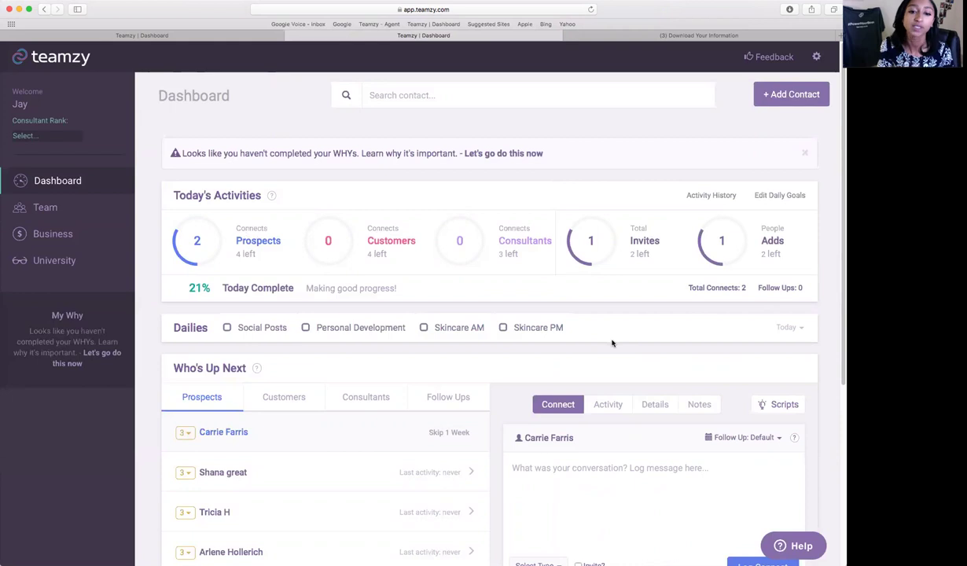
Tick the Skincare AM, Social Posts and Personal Development dailies as done, then return to Team.
{"action": "left_click", "coordinate": [425, 327]}
{"action": "left_click", "coordinate": [261, 335]}
{"action": "left_click", "coordinate": [305, 327]}
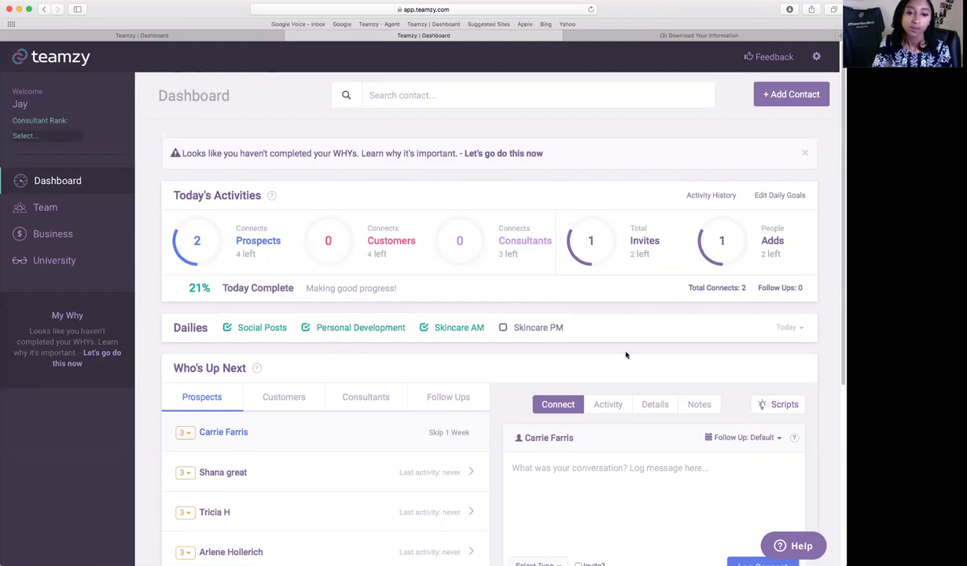
{"action": "scroll", "coordinate": [644, 358], "scroll_direction": "down", "scroll_amount": 2}
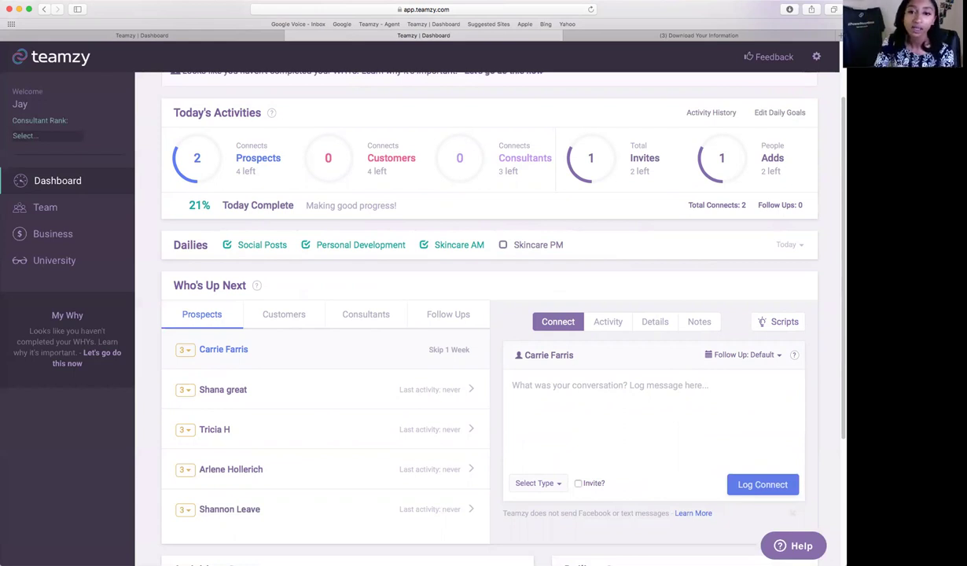
{"action": "scroll", "coordinate": [487, 315], "scroll_direction": "up", "scroll_amount": 2}
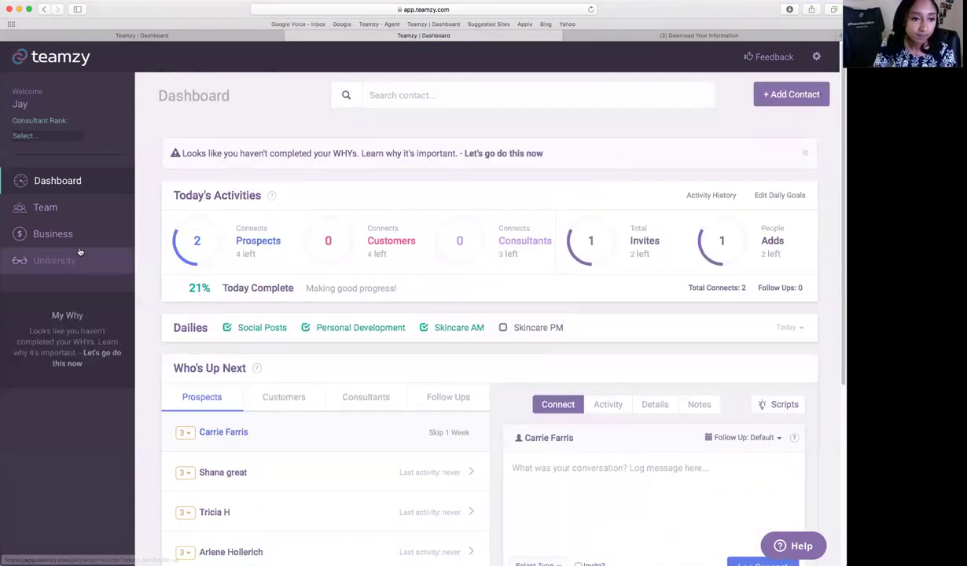
{"action": "left_click", "coordinate": [83, 214]}
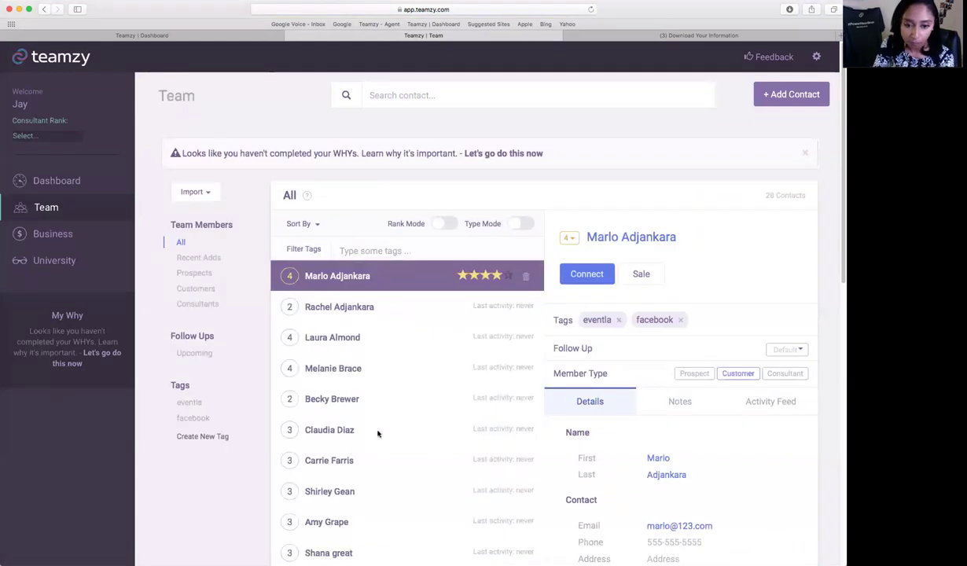
Start a connect log for the first contact, changing its date from Apr 3 back to Today.
{"action": "scroll", "coordinate": [801, 484], "scroll_direction": "down", "scroll_amount": 2}
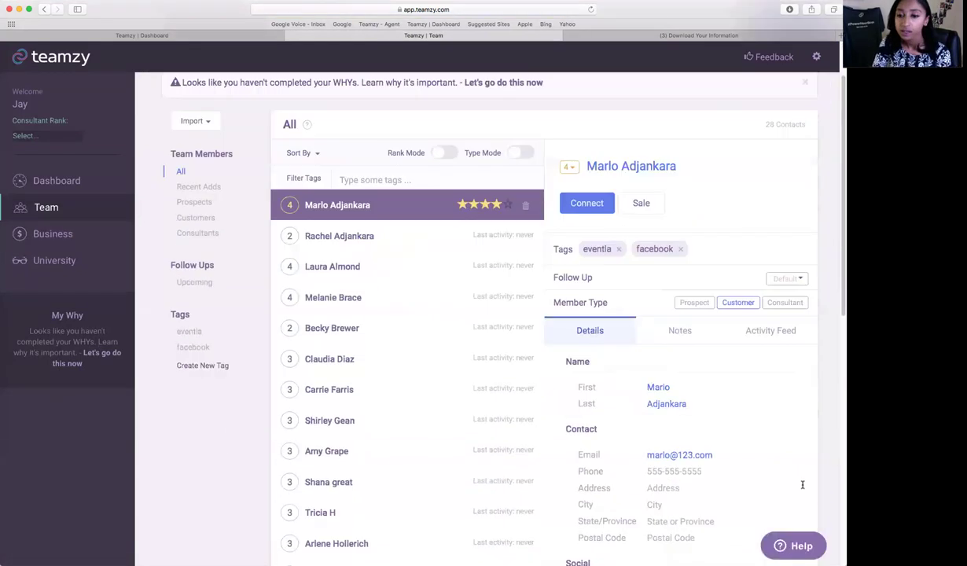
{"action": "left_click", "coordinate": [595, 206]}
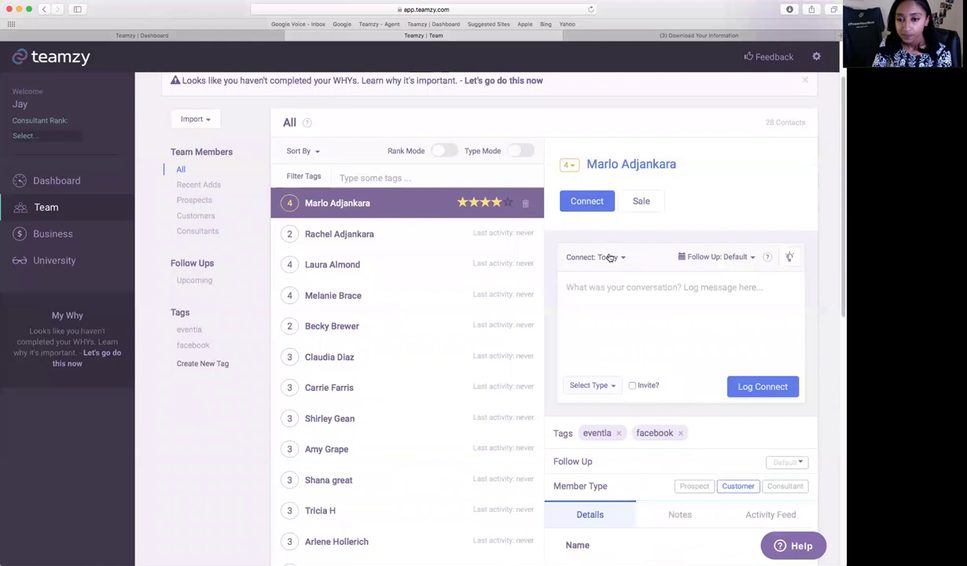
{"action": "left_click", "coordinate": [590, 255]}
{"action": "left_click", "coordinate": [601, 343]}
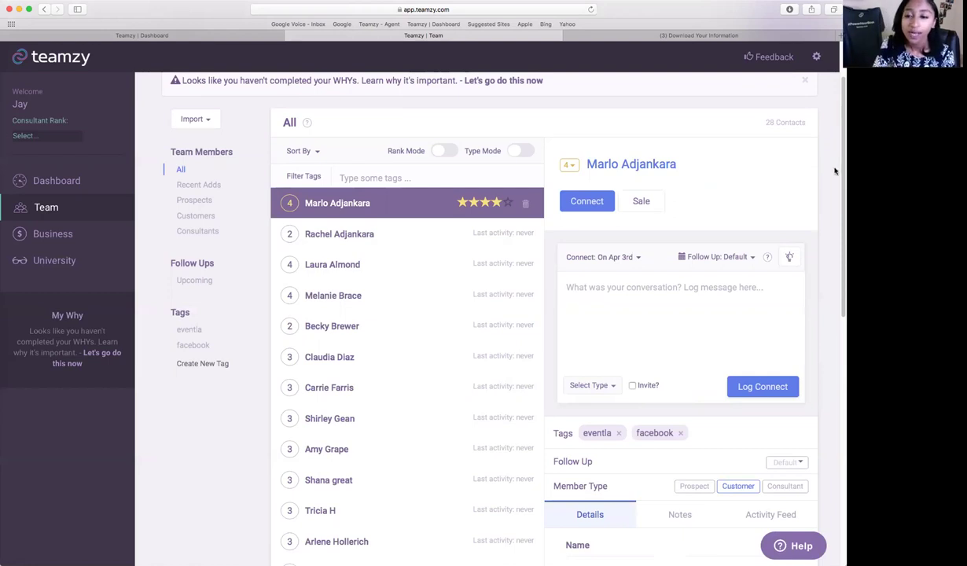
{"action": "scroll", "coordinate": [802, 167], "scroll_direction": "up", "scroll_amount": 2}
{"action": "left_click", "coordinate": [367, 276]}
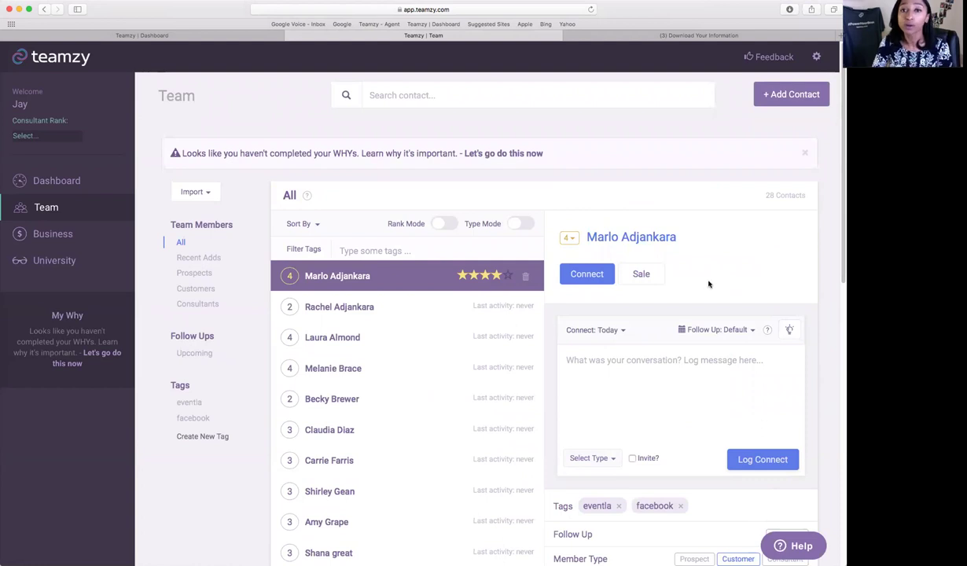
{"action": "scroll", "coordinate": [708, 283], "scroll_direction": "down", "scroll_amount": 1}
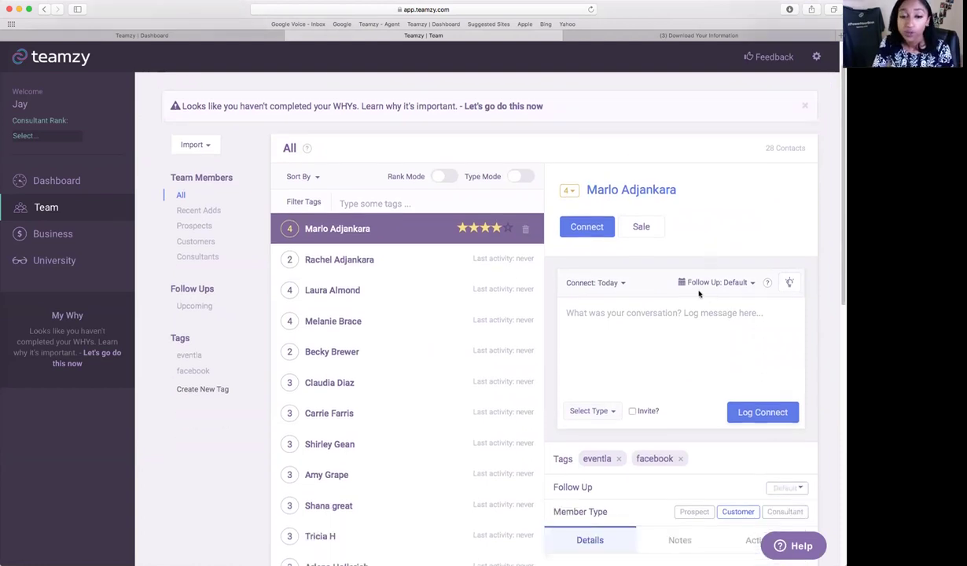
{"action": "scroll", "coordinate": [423, 85], "scroll_direction": "up", "scroll_amount": 1}
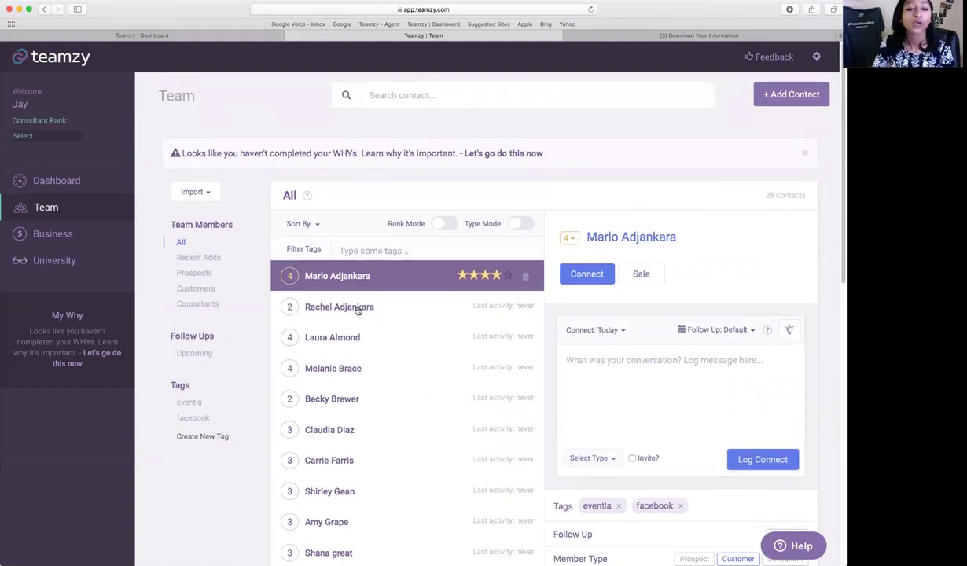
{"action": "scroll", "coordinate": [767, 326], "scroll_direction": "down", "scroll_amount": 1}
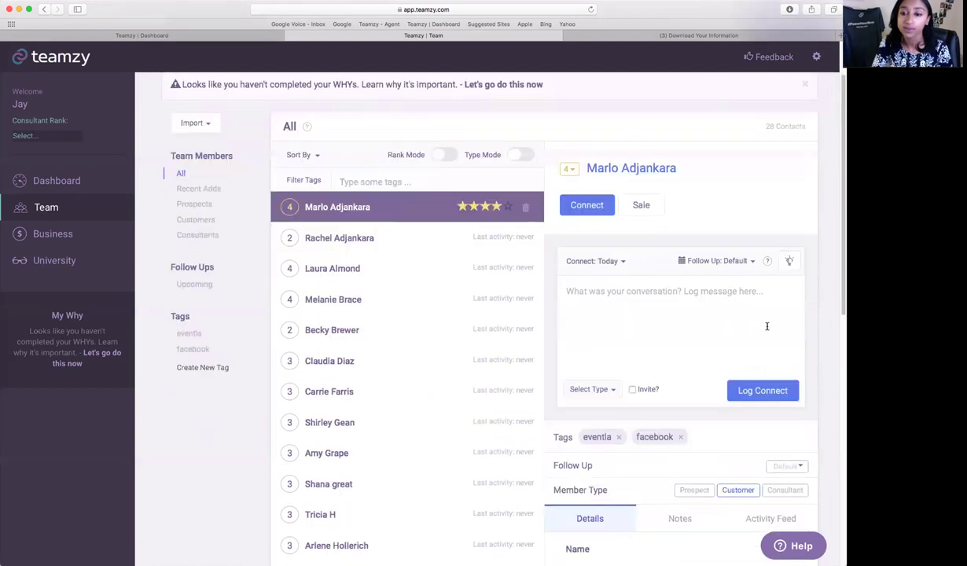
Record and save a Regimen sale for the first contact, collapsing the connect form.
{"action": "left_click", "coordinate": [633, 206]}
{"action": "scroll", "coordinate": [641, 243], "scroll_direction": "down", "scroll_amount": 2}
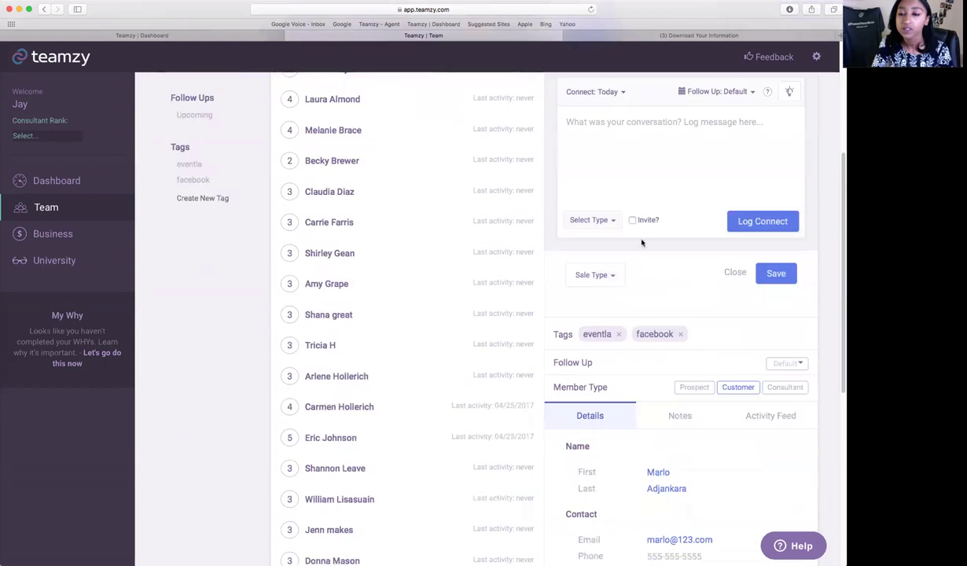
{"action": "scroll", "coordinate": [642, 243], "scroll_direction": "up", "scroll_amount": 3}
{"action": "left_click", "coordinate": [585, 231]}
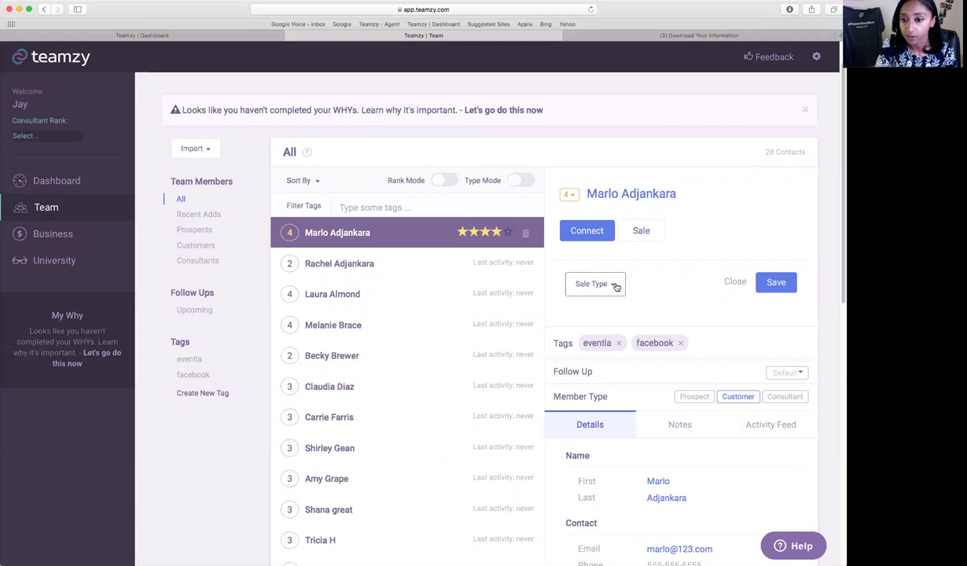
{"action": "left_click", "coordinate": [599, 284]}
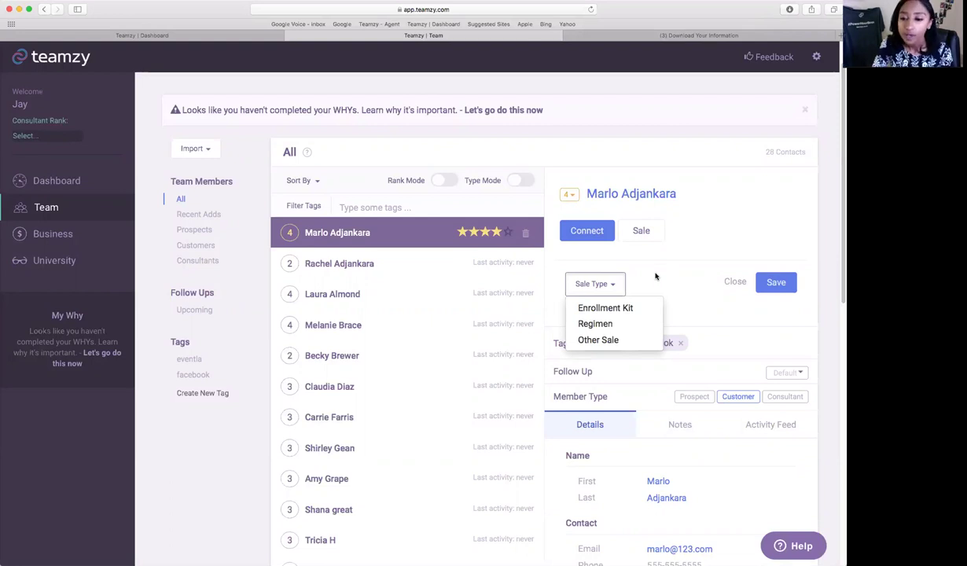
{"action": "left_click", "coordinate": [610, 323]}
{"action": "left_click", "coordinate": [762, 290]}
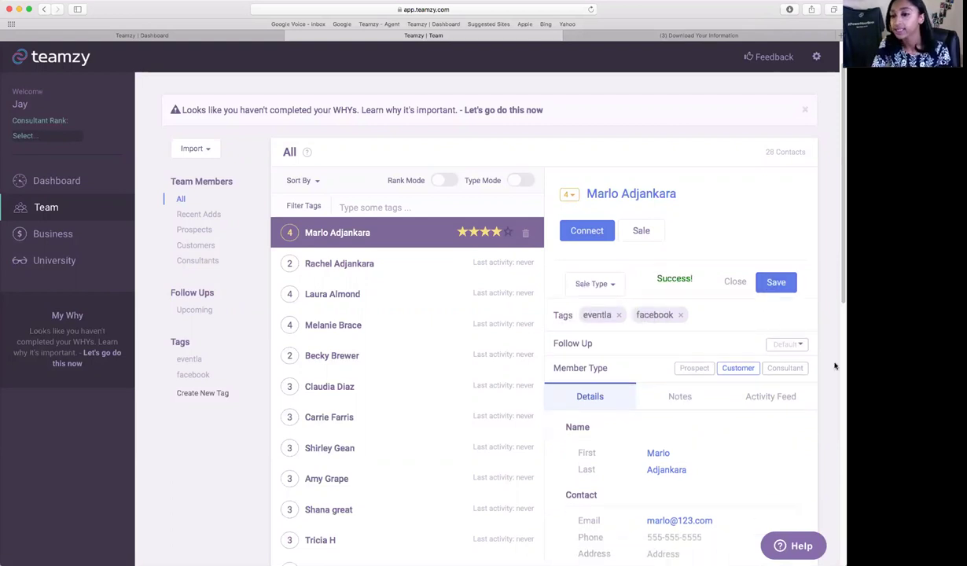
Click into the contact's Tags field, then switch to its empty Notes tab.
{"action": "scroll", "coordinate": [802, 399], "scroll_direction": "down", "scroll_amount": 2}
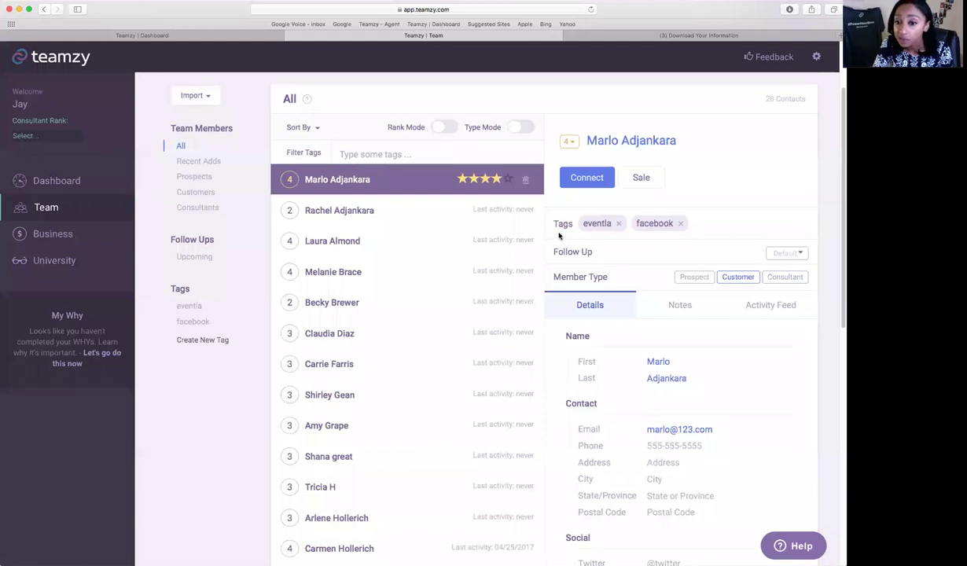
{"action": "left_click", "coordinate": [786, 223]}
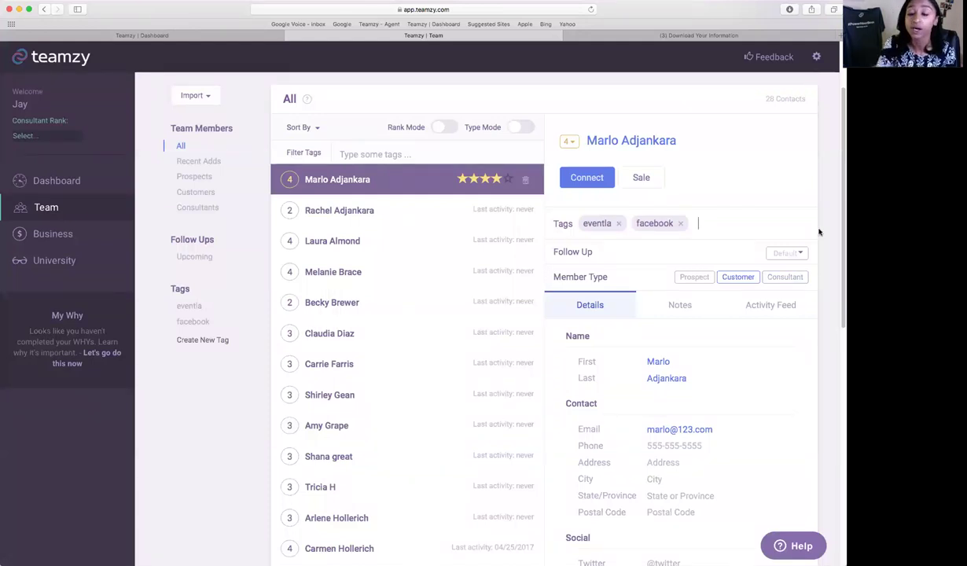
{"action": "left_click", "coordinate": [691, 306]}
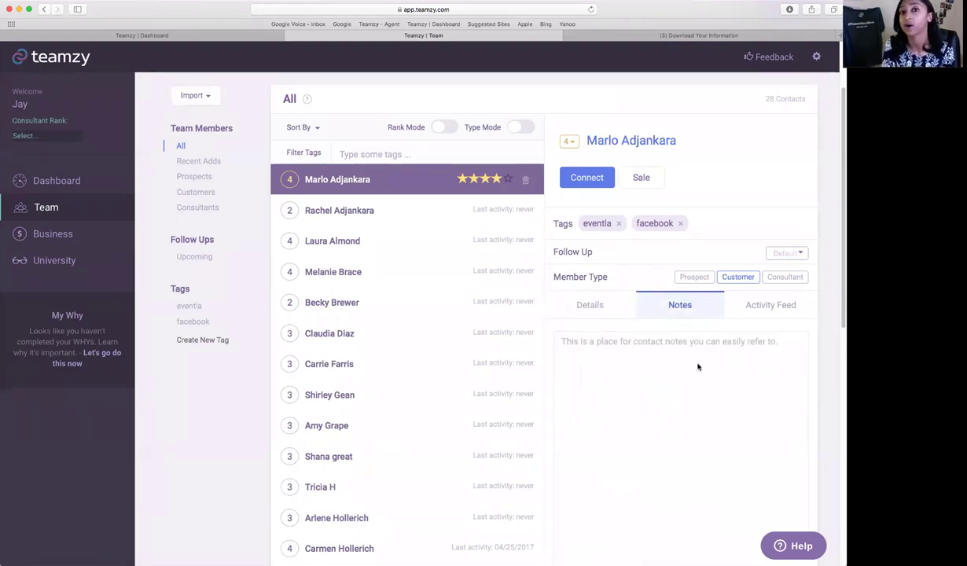
Click into the empty notes, return to the Details tab, then go to Business stats.
{"action": "left_click", "coordinate": [697, 366]}
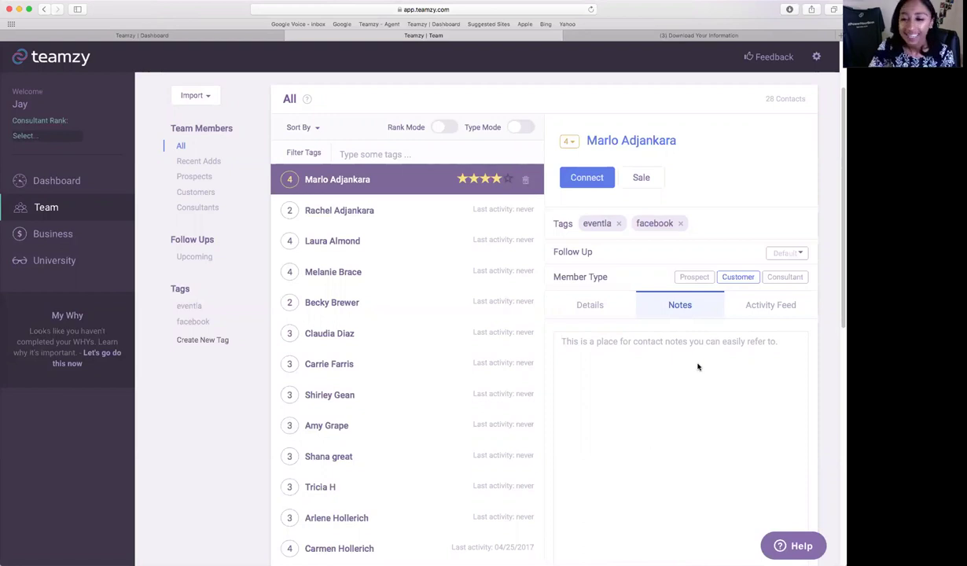
{"action": "left_click", "coordinate": [589, 304]}
{"action": "scroll", "coordinate": [704, 312], "scroll_direction": "up", "scroll_amount": 2}
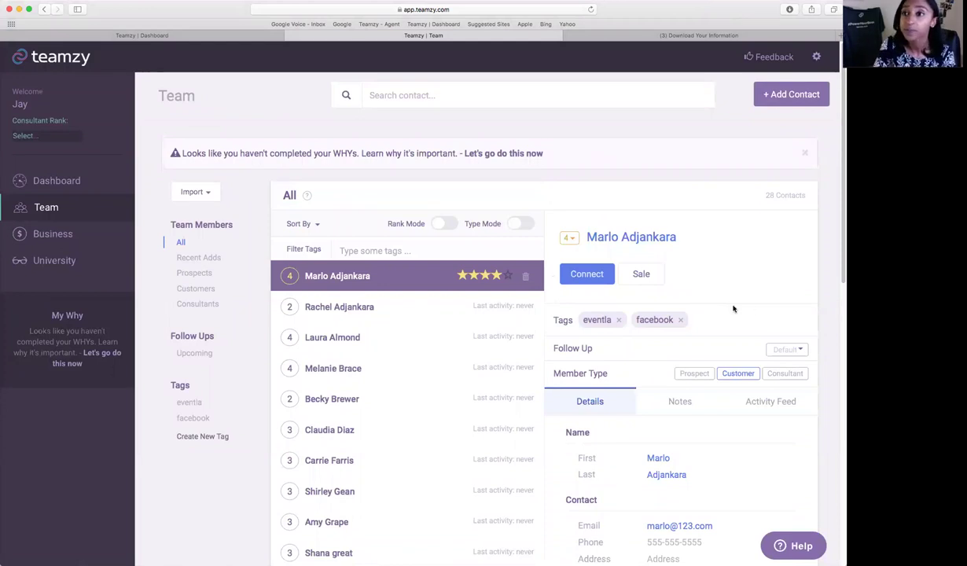
{"action": "left_click", "coordinate": [68, 236]}
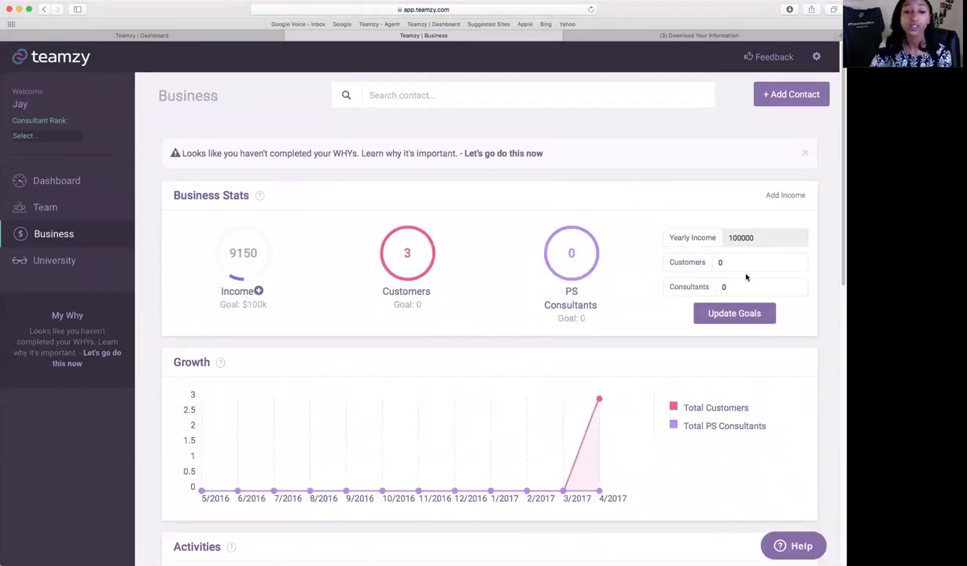
Review the Business stats, then open the income tracker showing $9150 year to date.
{"action": "scroll", "coordinate": [755, 276], "scroll_direction": "down", "scroll_amount": 1}
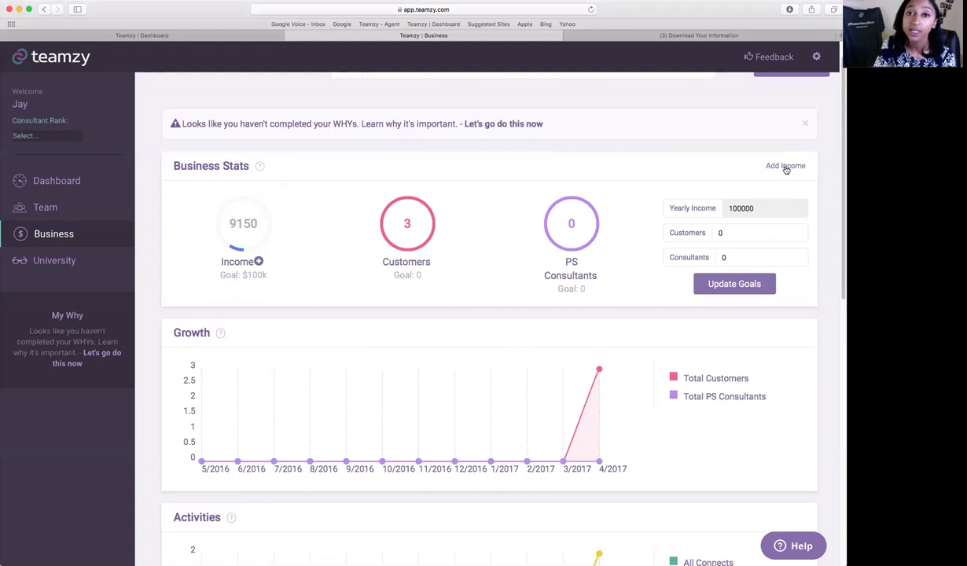
{"action": "left_click", "coordinate": [257, 260]}
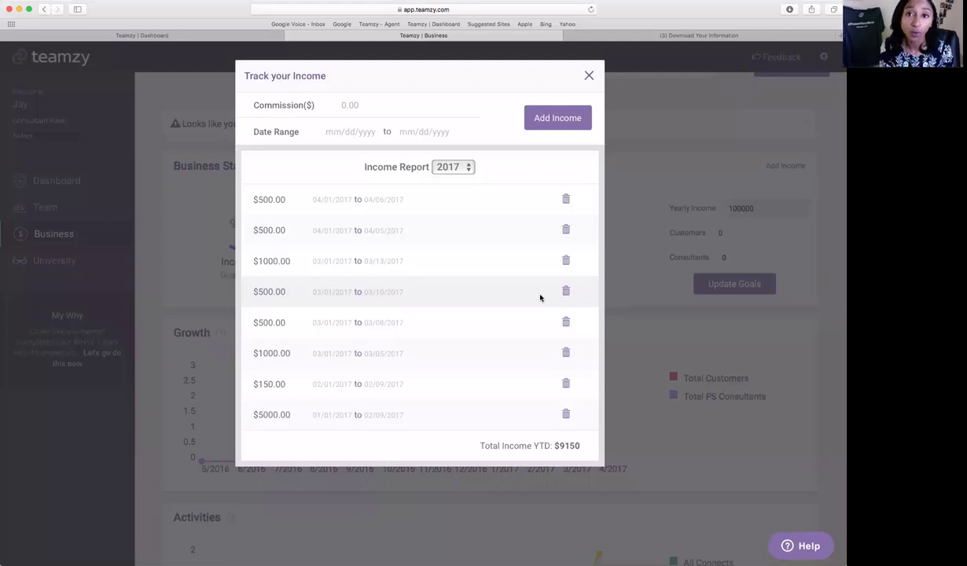
Add a 250.00 commission for 04/24/2017–04/25/2017 and close the income tracker.
{"action": "left_click", "coordinate": [389, 107]}
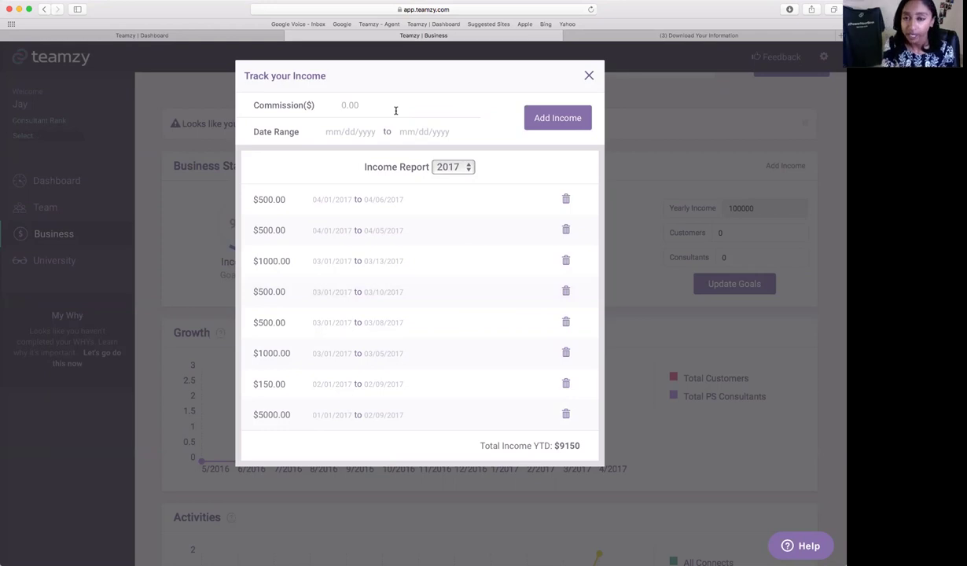
{"action": "type", "text": "250.00"}
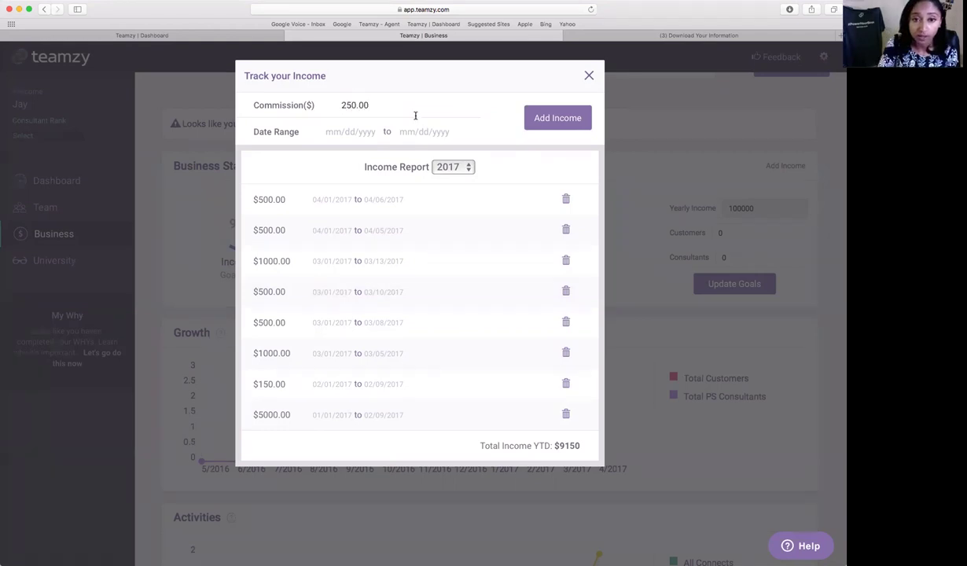
{"action": "left_click", "coordinate": [348, 131]}
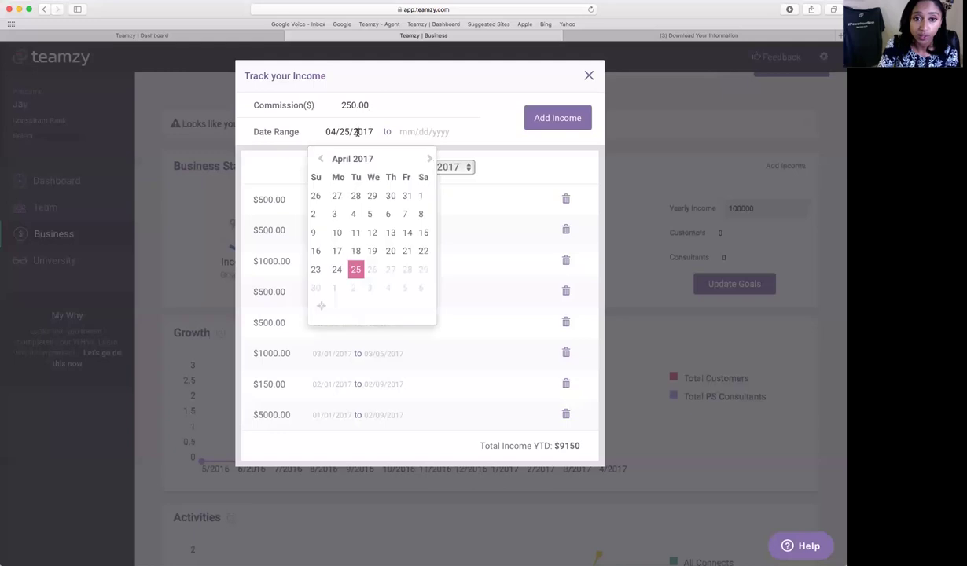
{"action": "left_click", "coordinate": [338, 270]}
{"action": "left_click", "coordinate": [389, 129]}
{"action": "left_click", "coordinate": [439, 266]}
{"action": "left_click", "coordinate": [562, 123]}
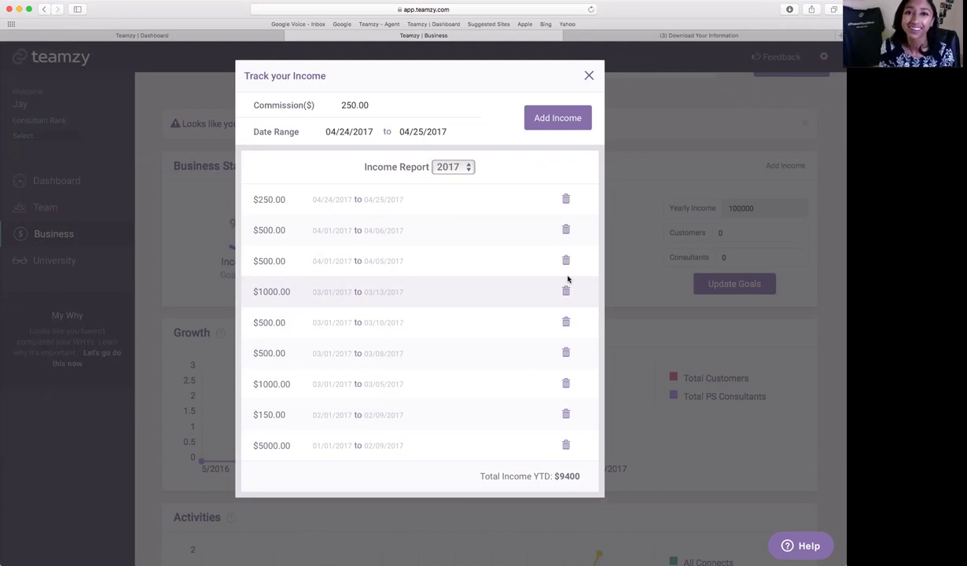
{"action": "left_click", "coordinate": [590, 77]}
Scroll up to view the updated 9400 income against the $100k goal.
{"action": "scroll", "coordinate": [645, 226], "scroll_direction": "up", "scroll_amount": 1}
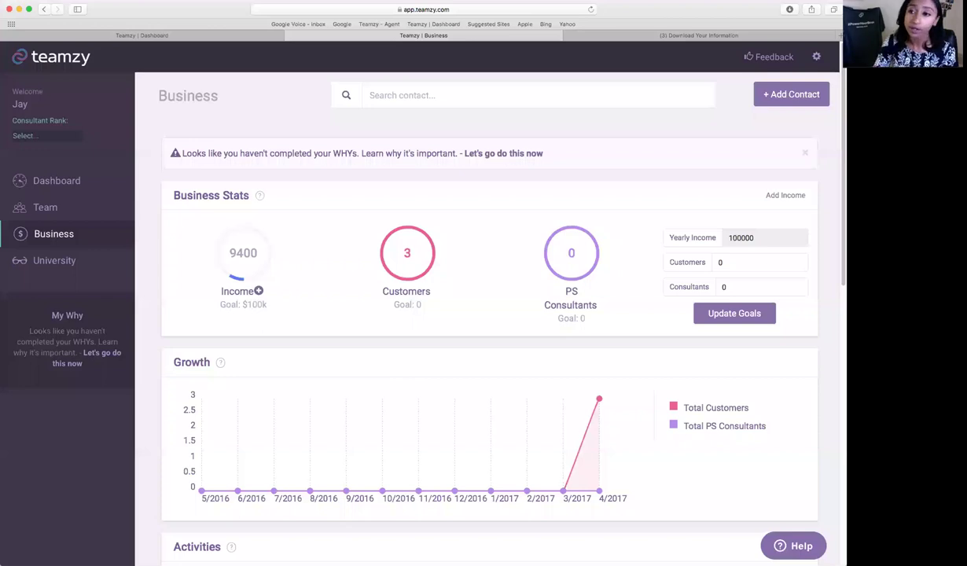
Go through account settings to billing and scroll to the $29.99 monthly and $299.88 yearly plans.
{"action": "left_click", "coordinate": [815, 56]}
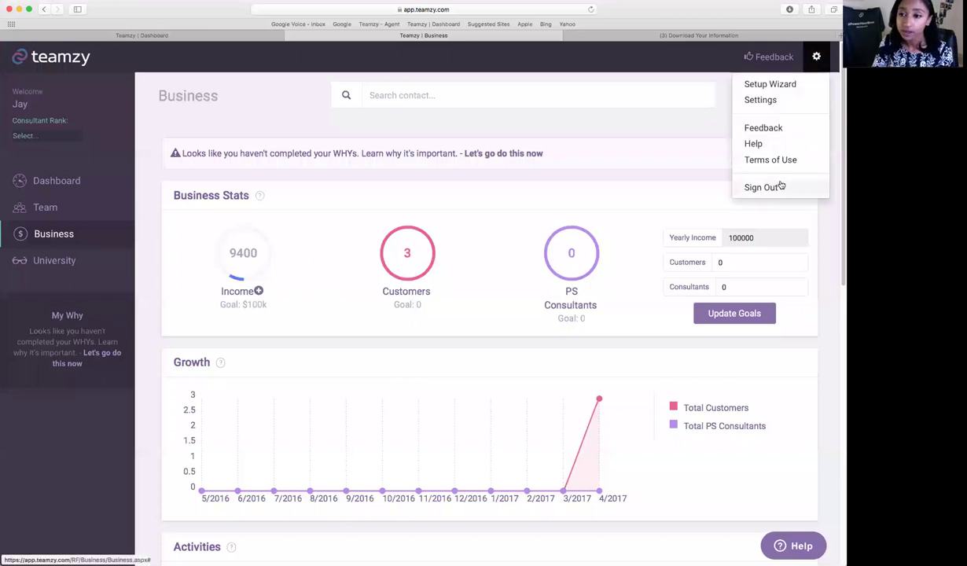
{"action": "left_click", "coordinate": [765, 100]}
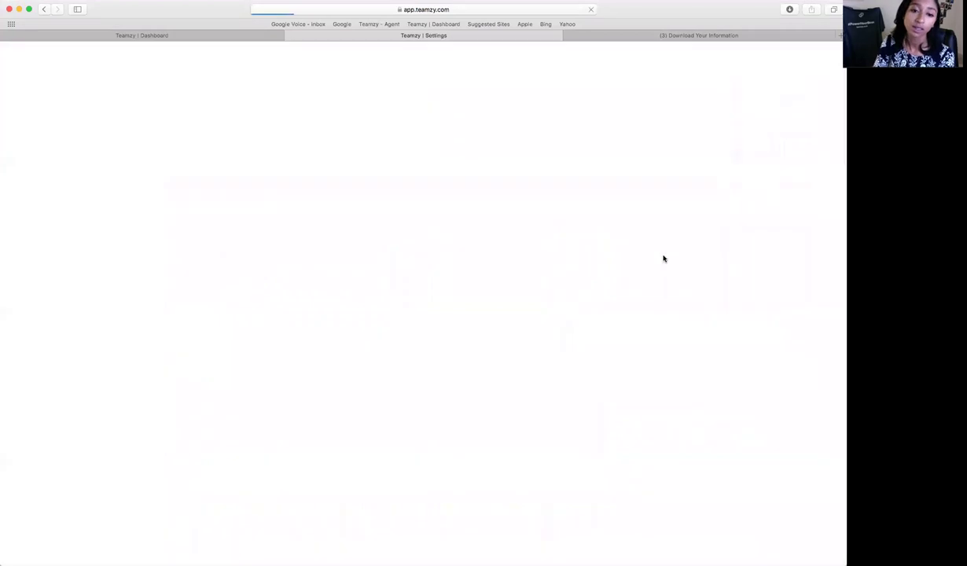
{"action": "left_click", "coordinate": [193, 306]}
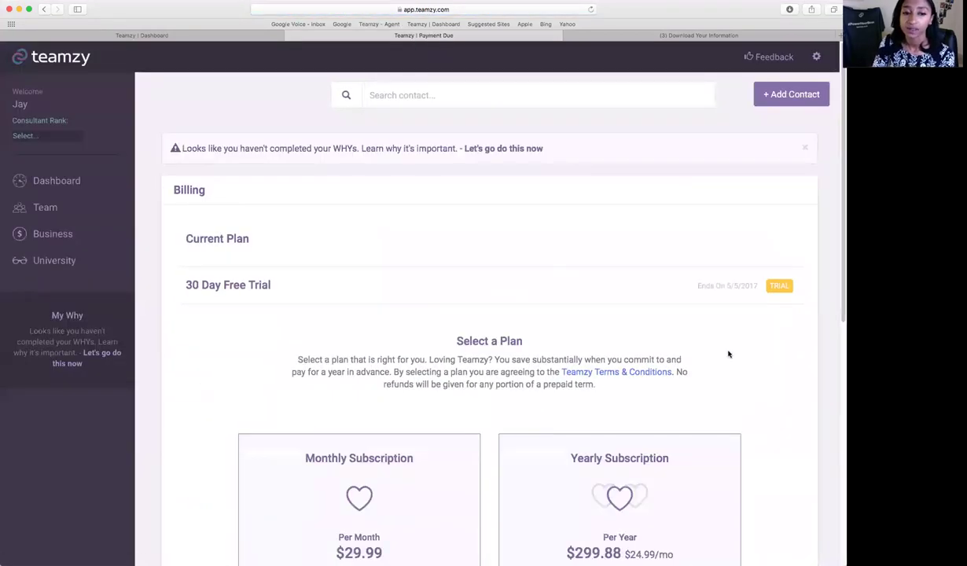
{"action": "scroll", "coordinate": [731, 352], "scroll_direction": "down", "scroll_amount": 2}
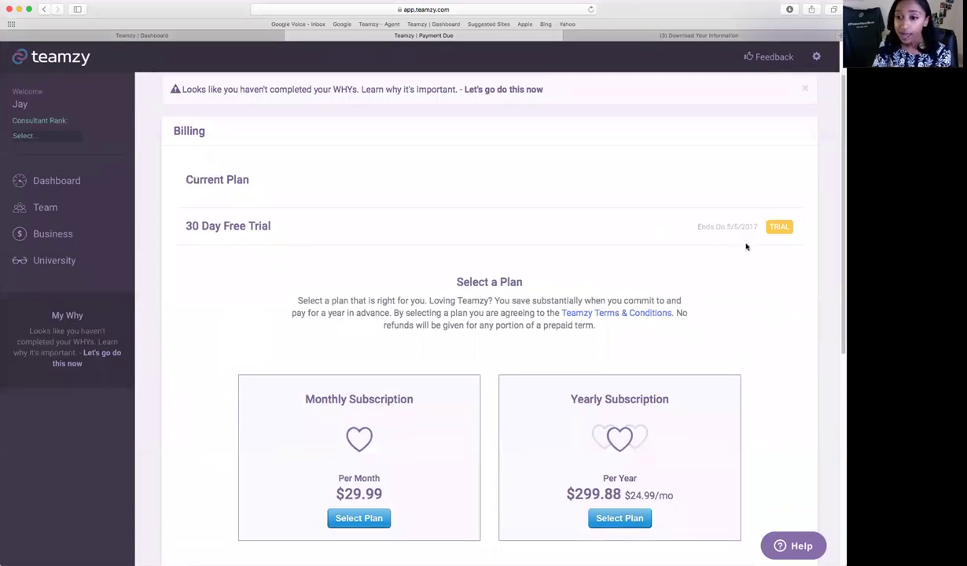
{"action": "scroll", "coordinate": [682, 307], "scroll_direction": "down", "scroll_amount": 3}
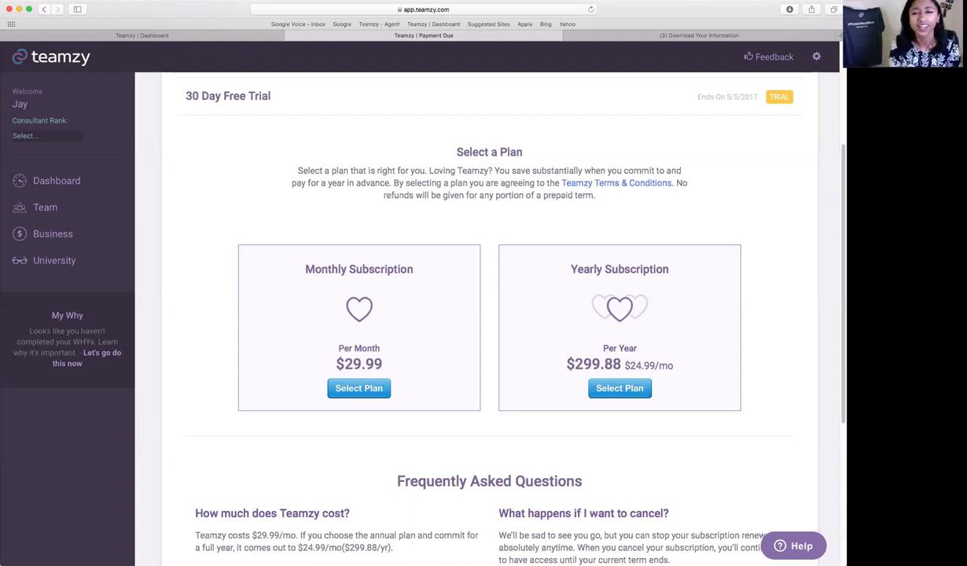
Go back to the Dashboard and open the first Who's Up Next prospect's contact details.
{"action": "left_click", "coordinate": [96, 180]}
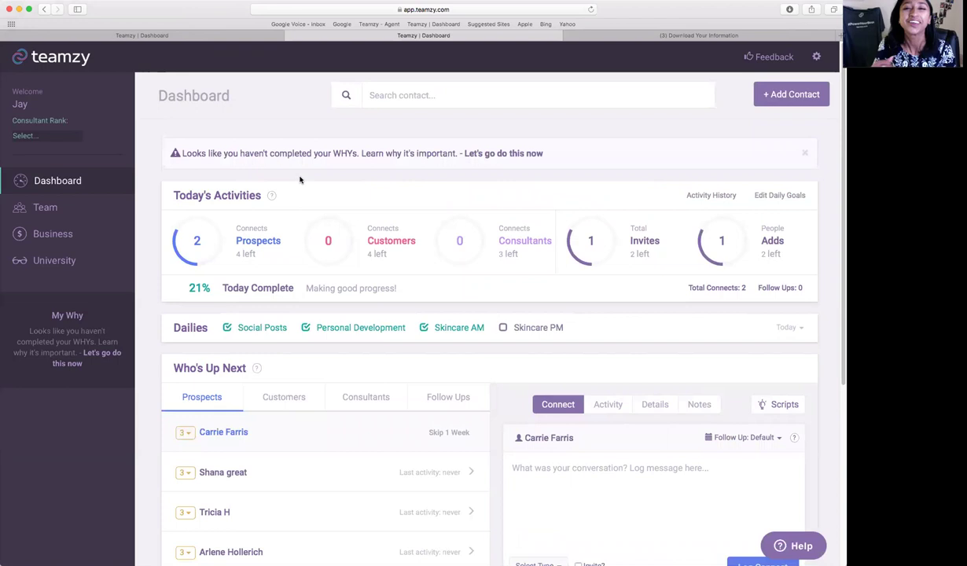
{"action": "left_click", "coordinate": [547, 442]}
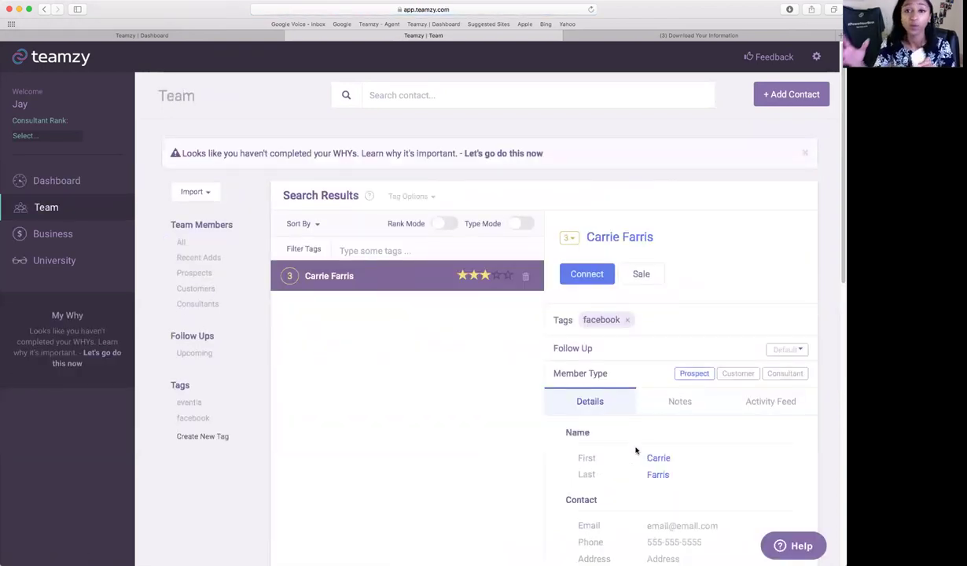